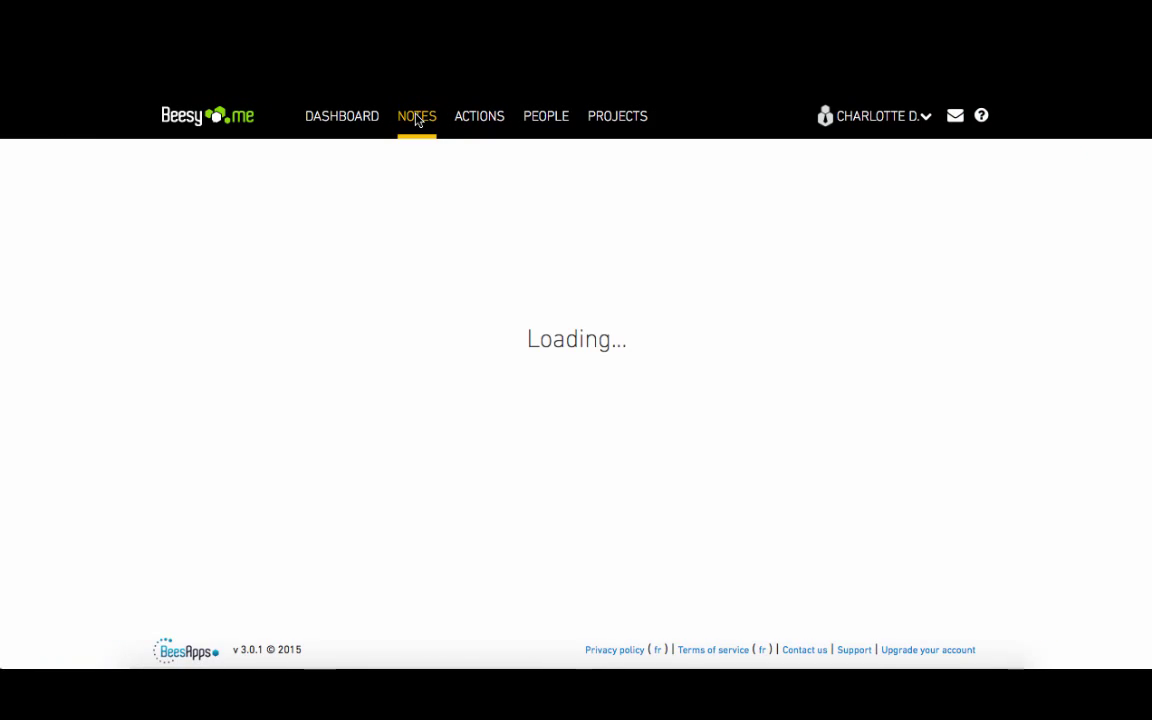
- Create a new blank note named Meeting 1
left_click(360, 217)
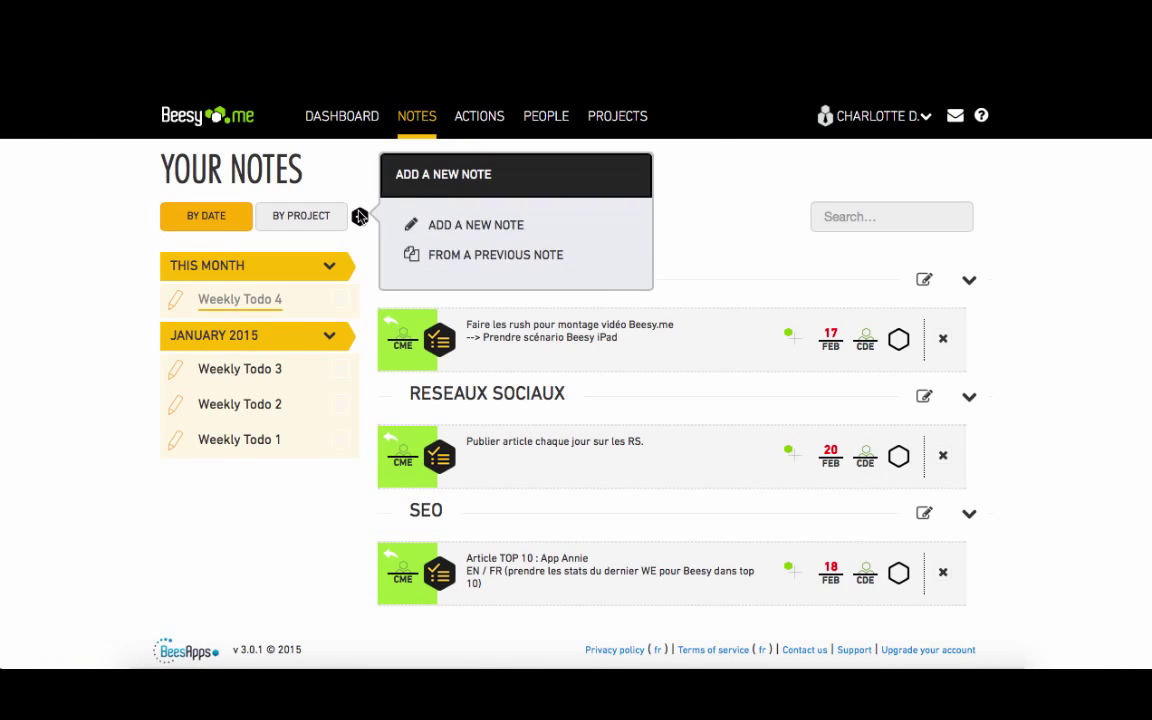
left_click(450, 232)
type("Meeting 1")
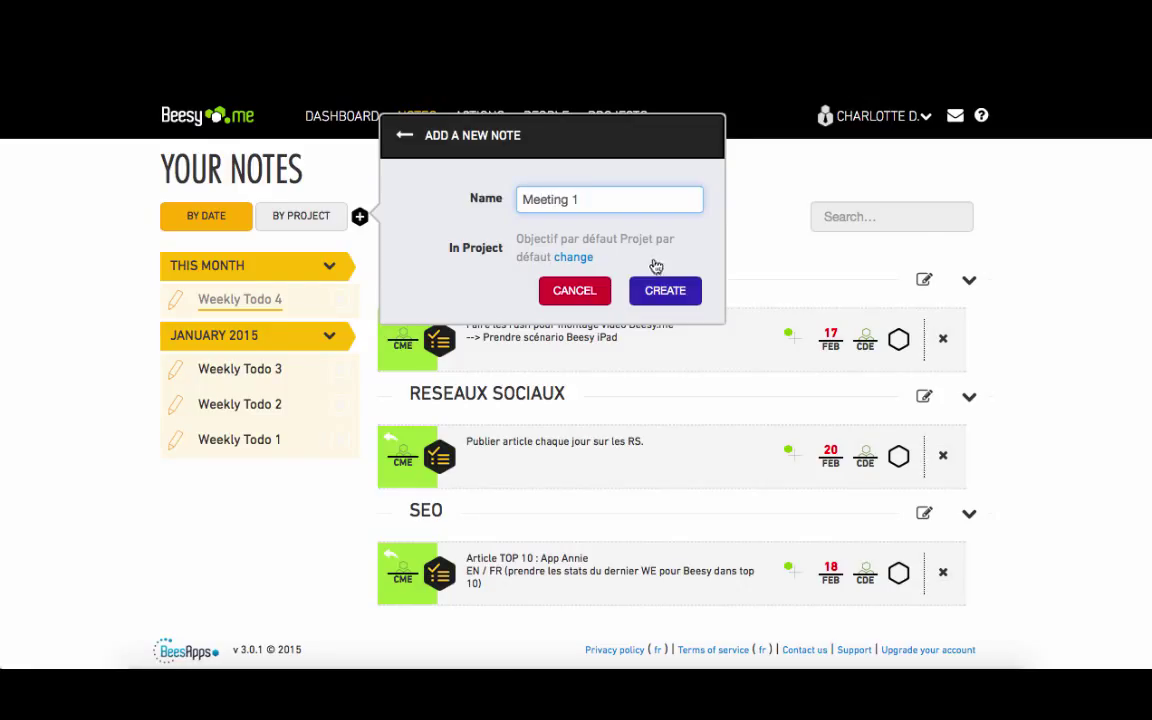
left_click(664, 290)
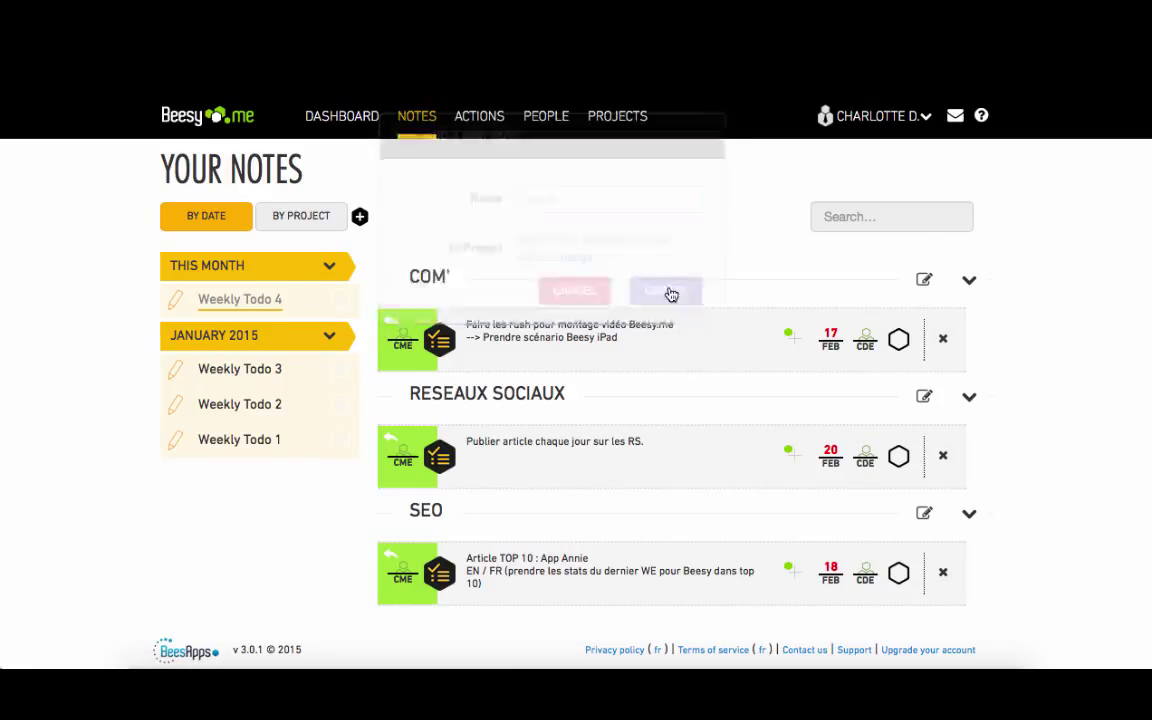
- Add a topic named Communication plan to the note
left_click(331, 386)
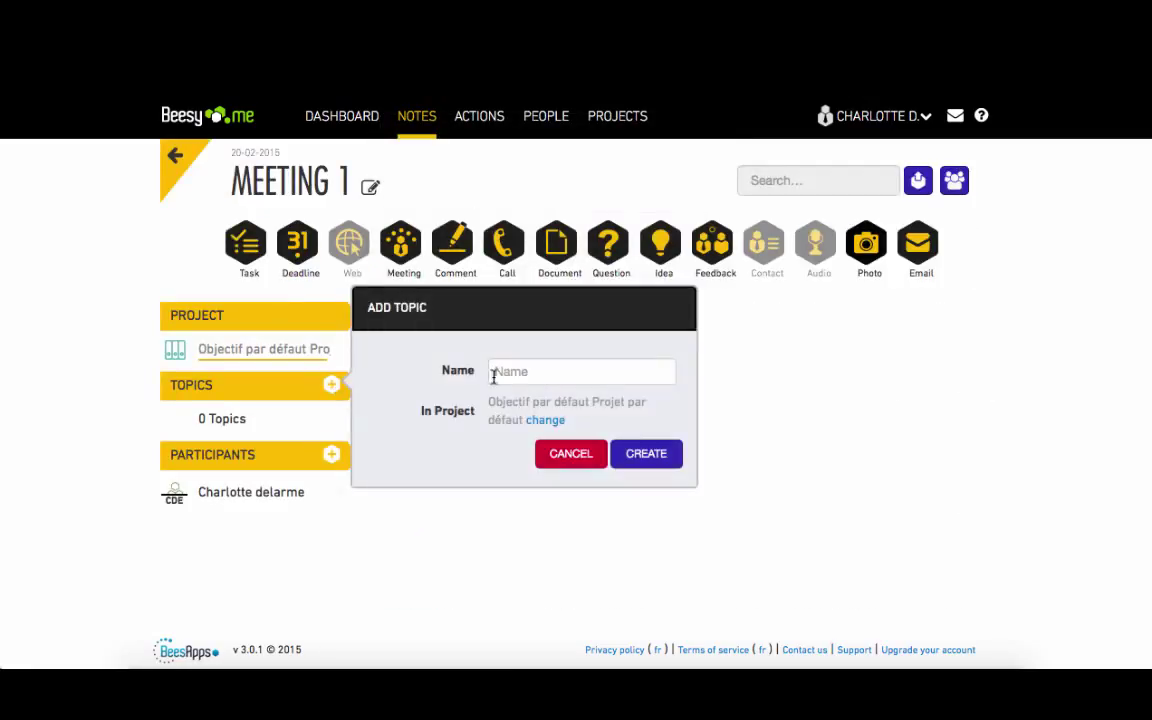
left_click(512, 373)
type("Communication plan")
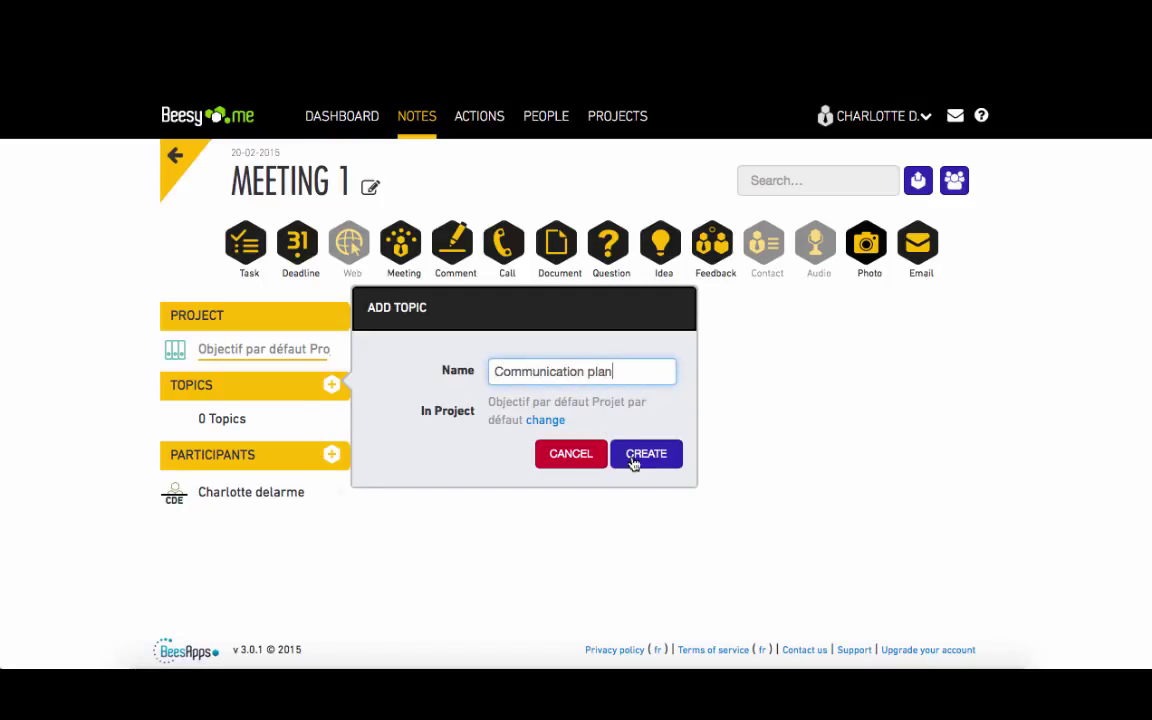
left_click(645, 455)
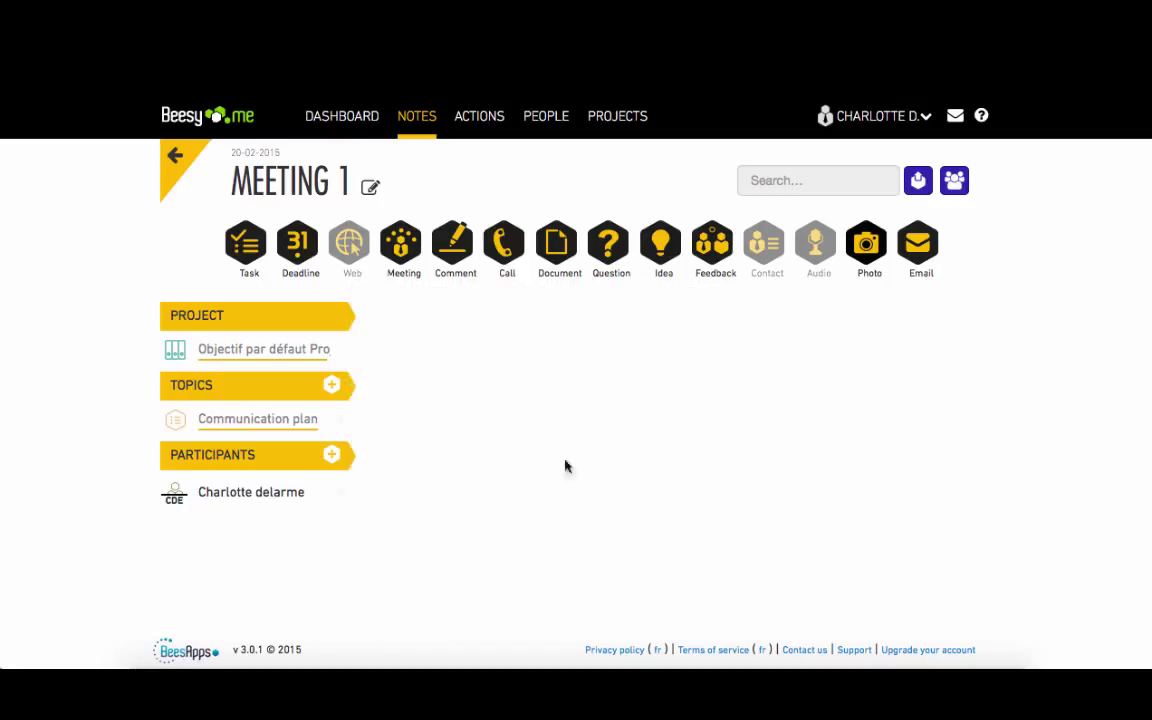
- Add a second topic and correct its name to Weekly meeting
left_click(331, 386)
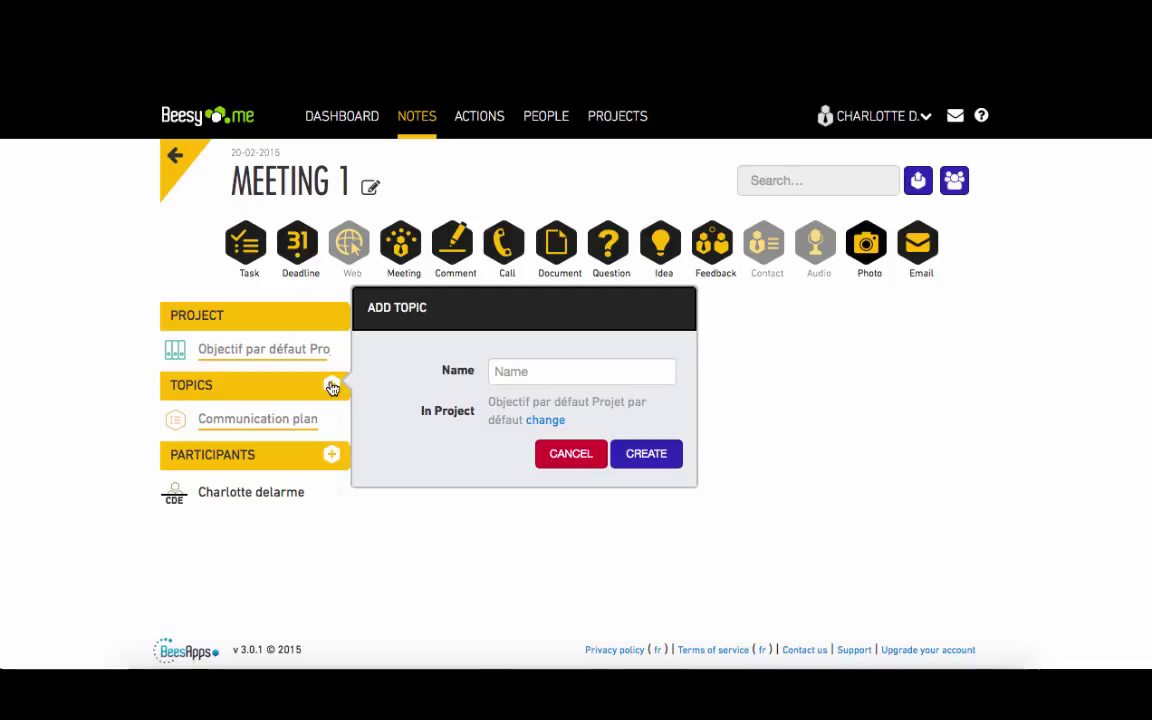
left_click(534, 376)
type("Weekly meeting")
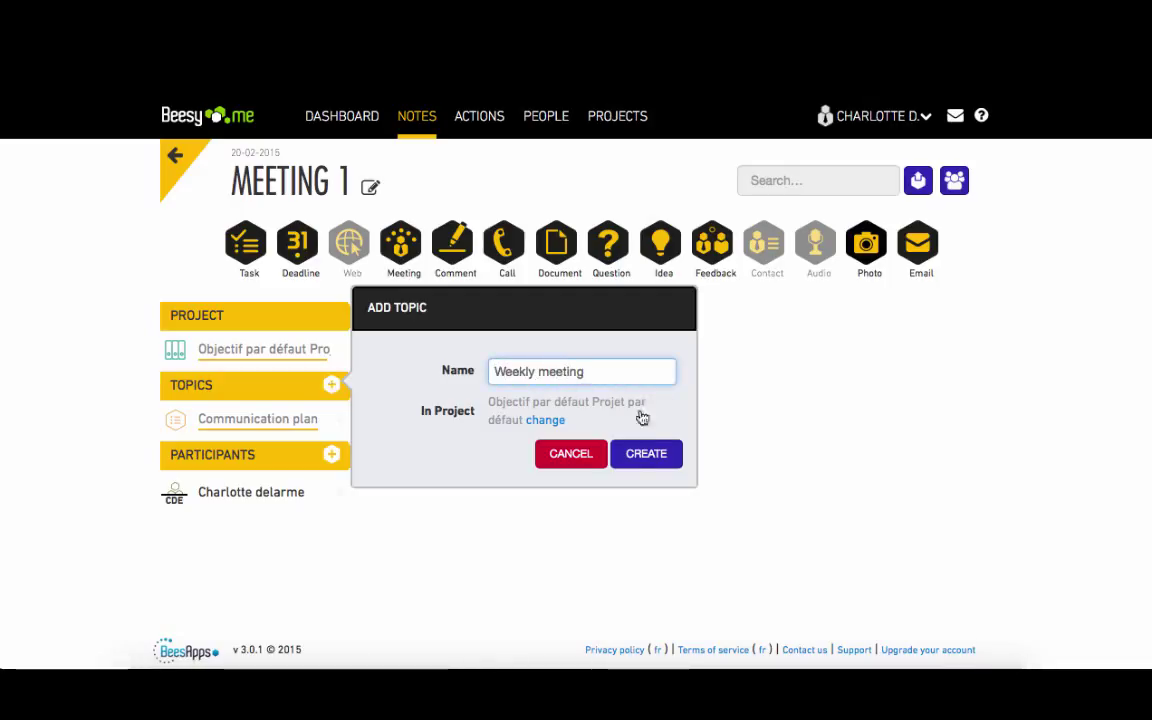
left_click(652, 456)
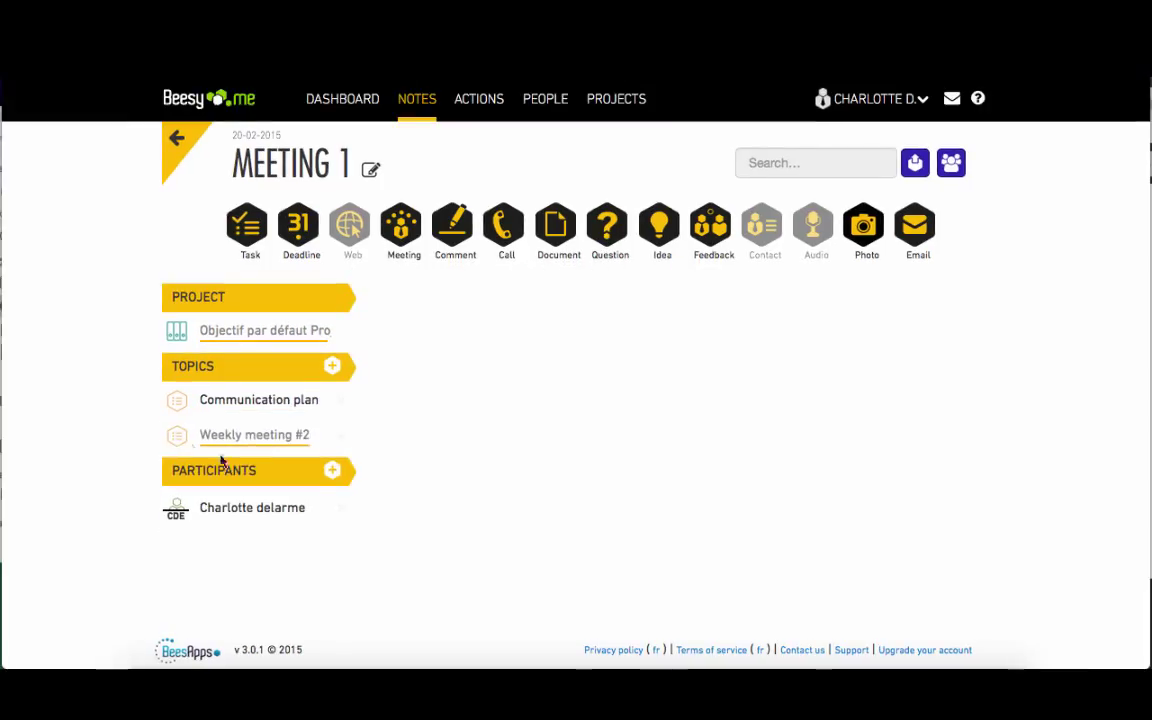
left_click(179, 444)
left_click(465, 409)
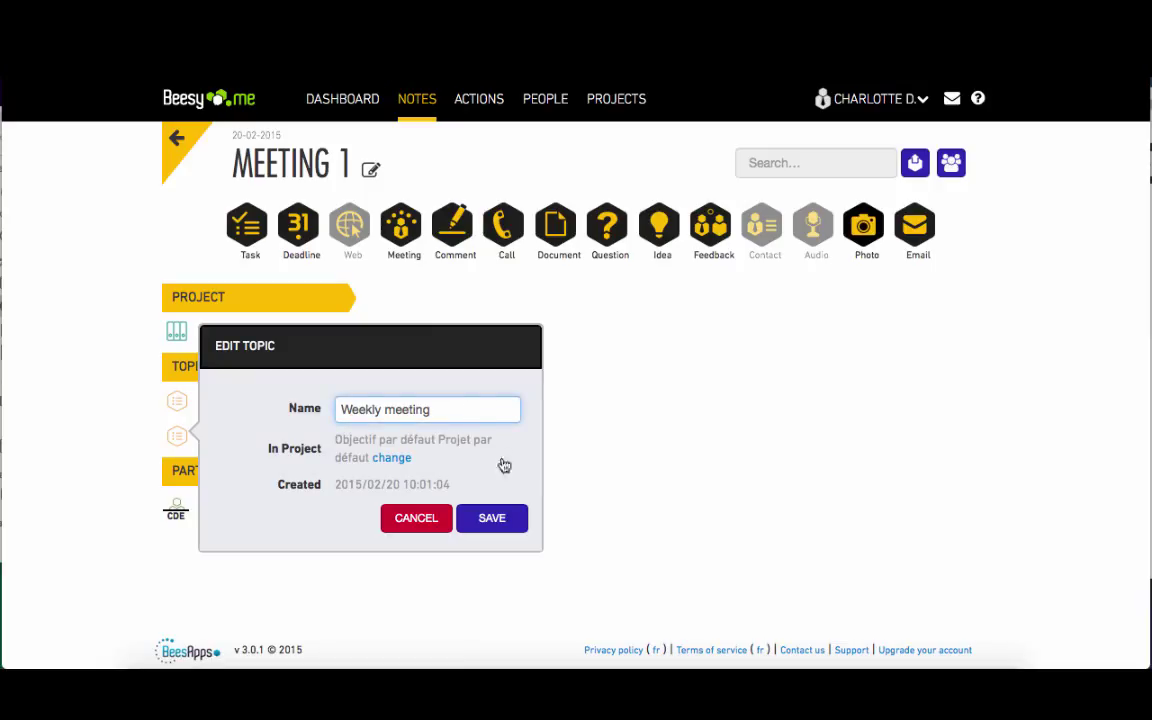
left_click(500, 518)
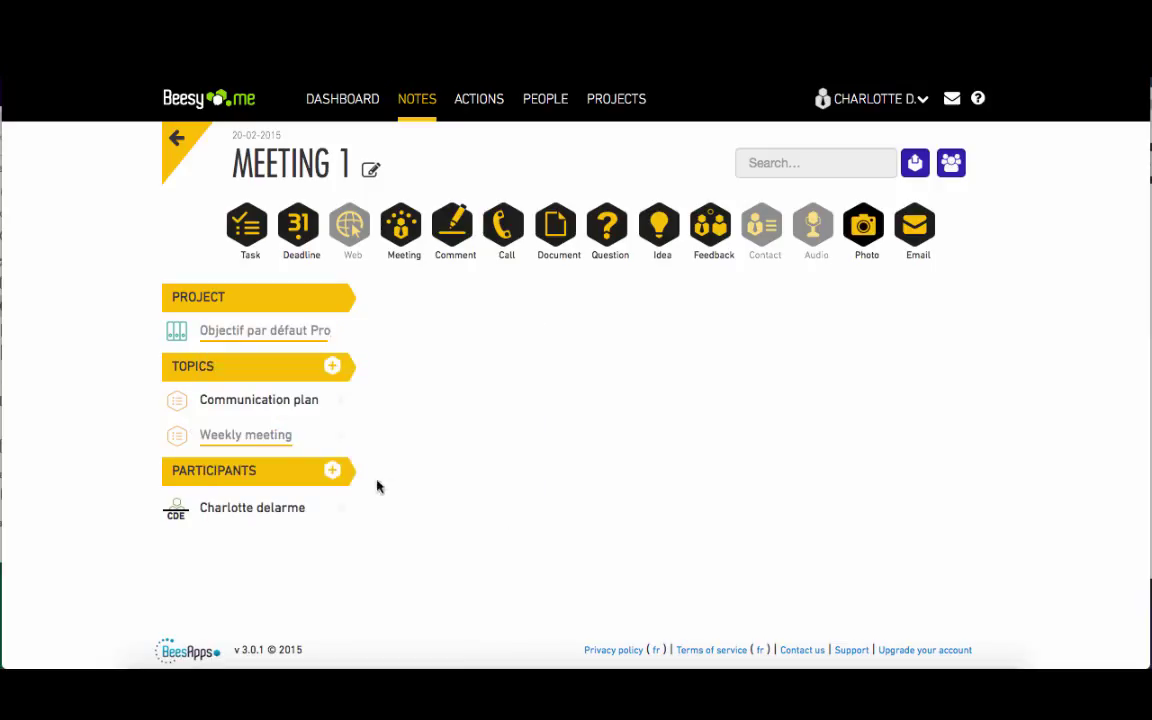
- Create a new contact with first name, last name, initials and e-mail, and add them as a participant
left_click(333, 473)
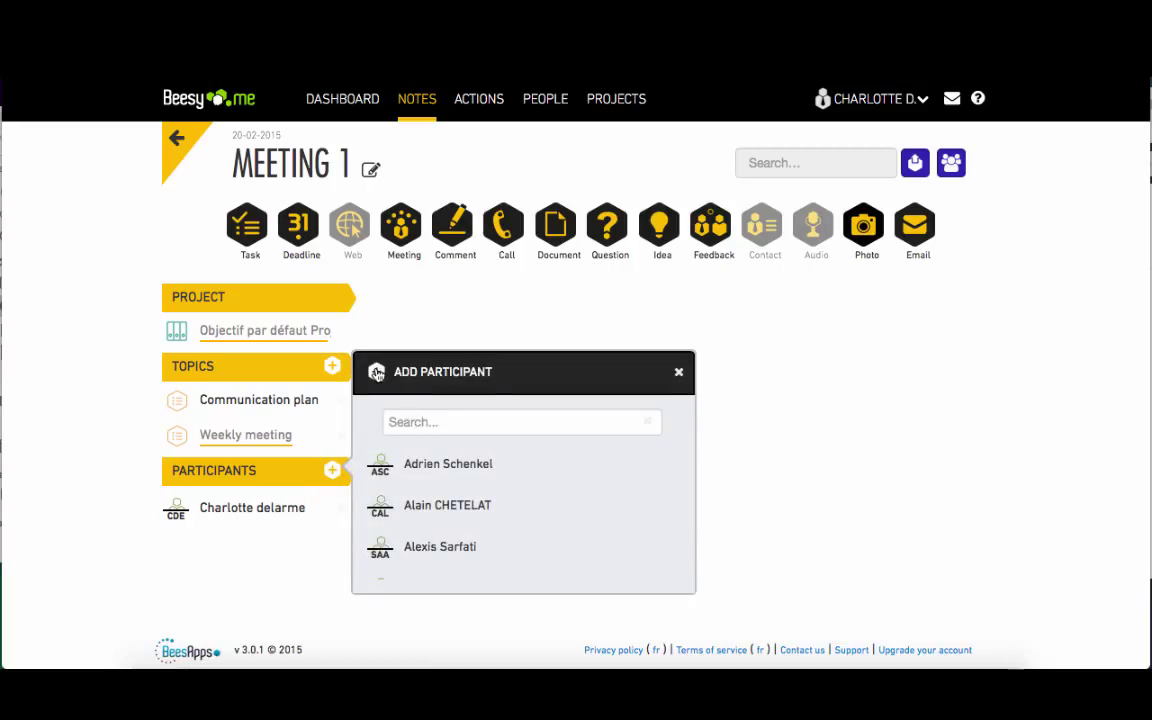
left_click(377, 373)
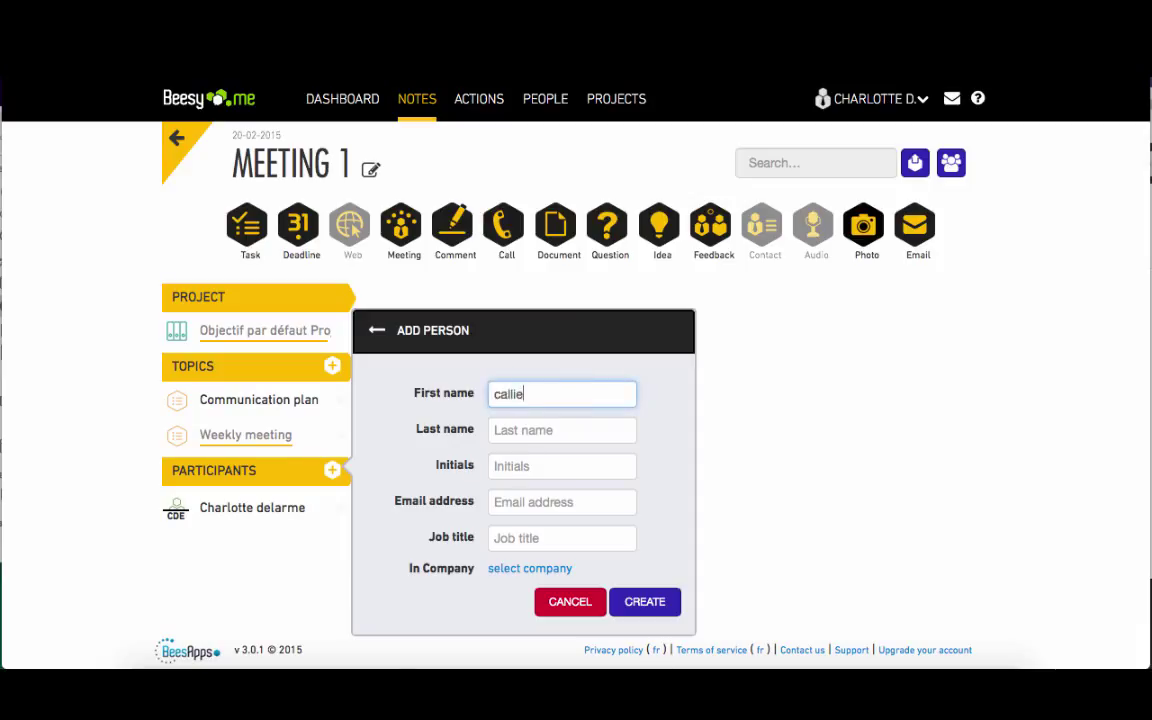
key("Tab")
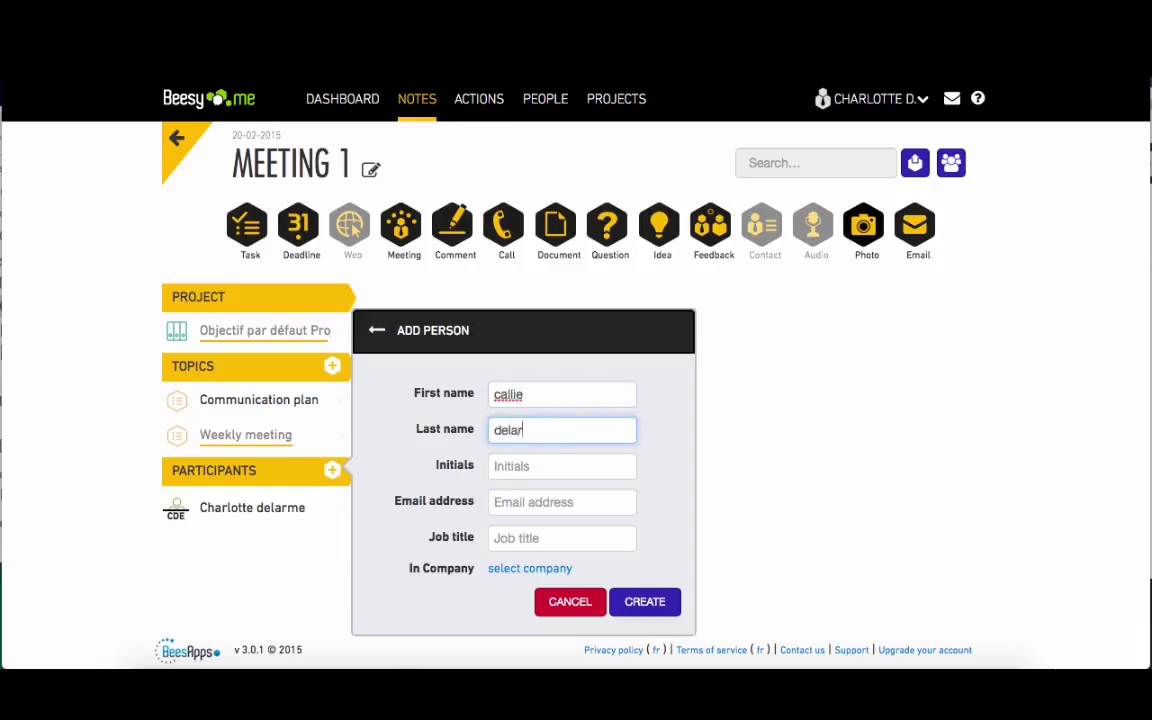
key("Tab")
type("CMD")
left_click(548, 505)
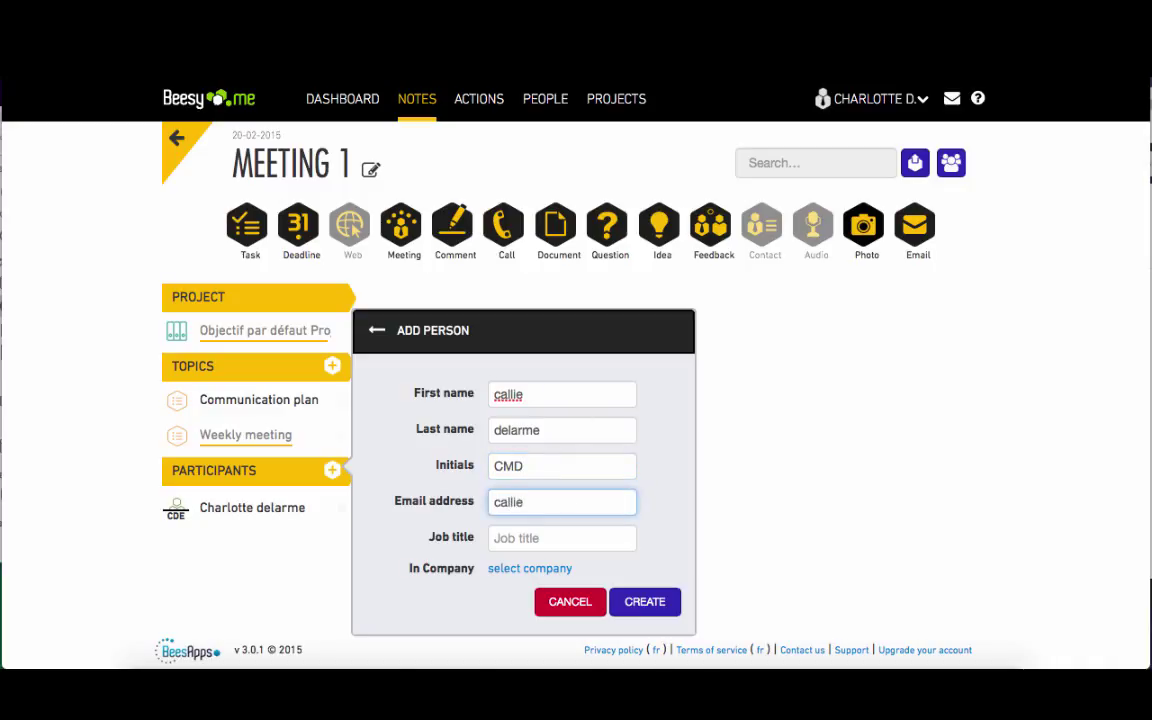
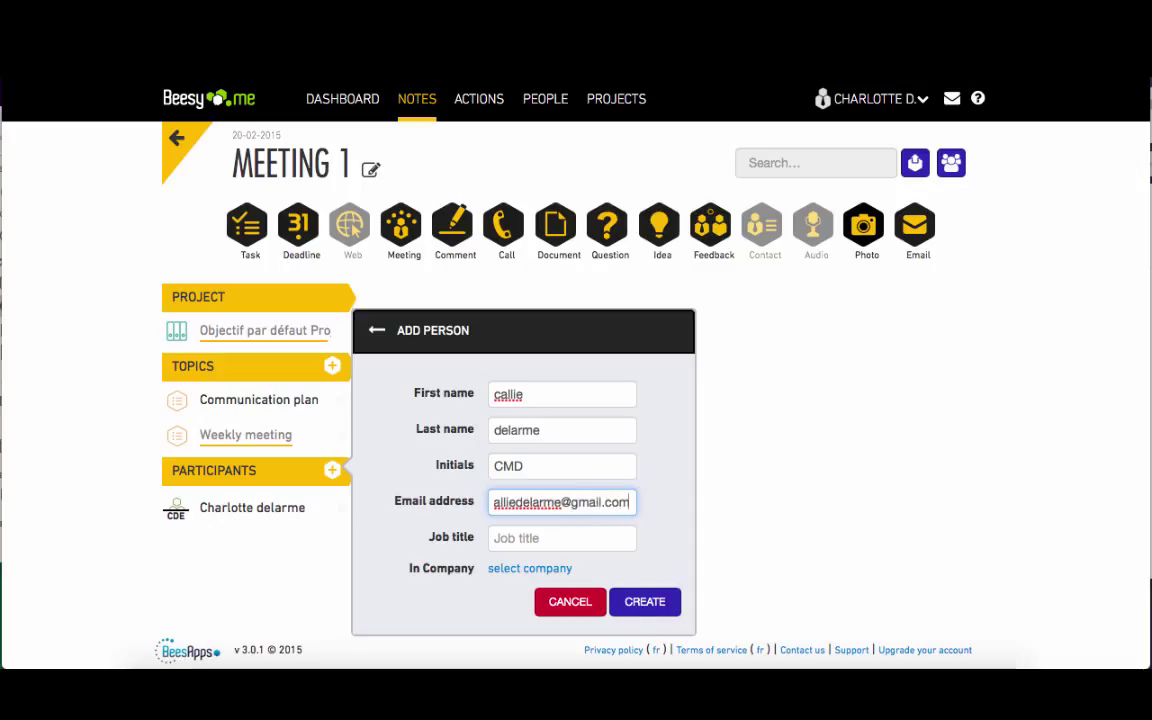
left_click(642, 603)
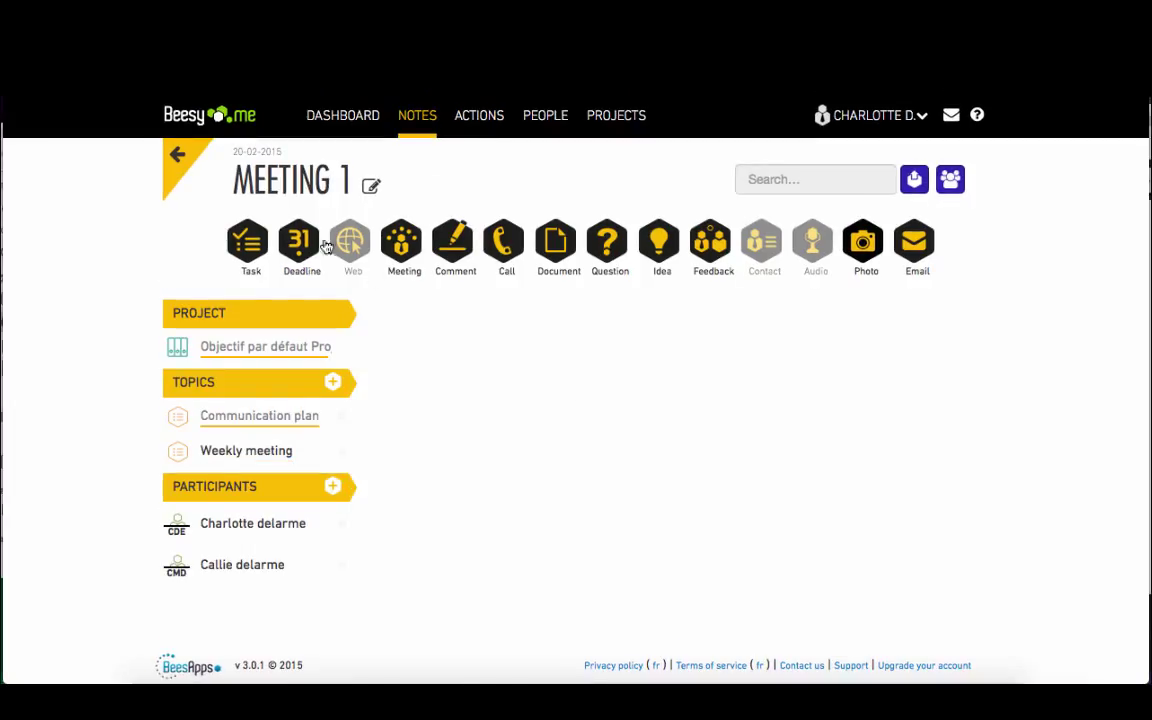
- Enter the task 'Publish articles online' and add a flagged deadline due 27 February
left_click_drag(570, 385, 432, 356)
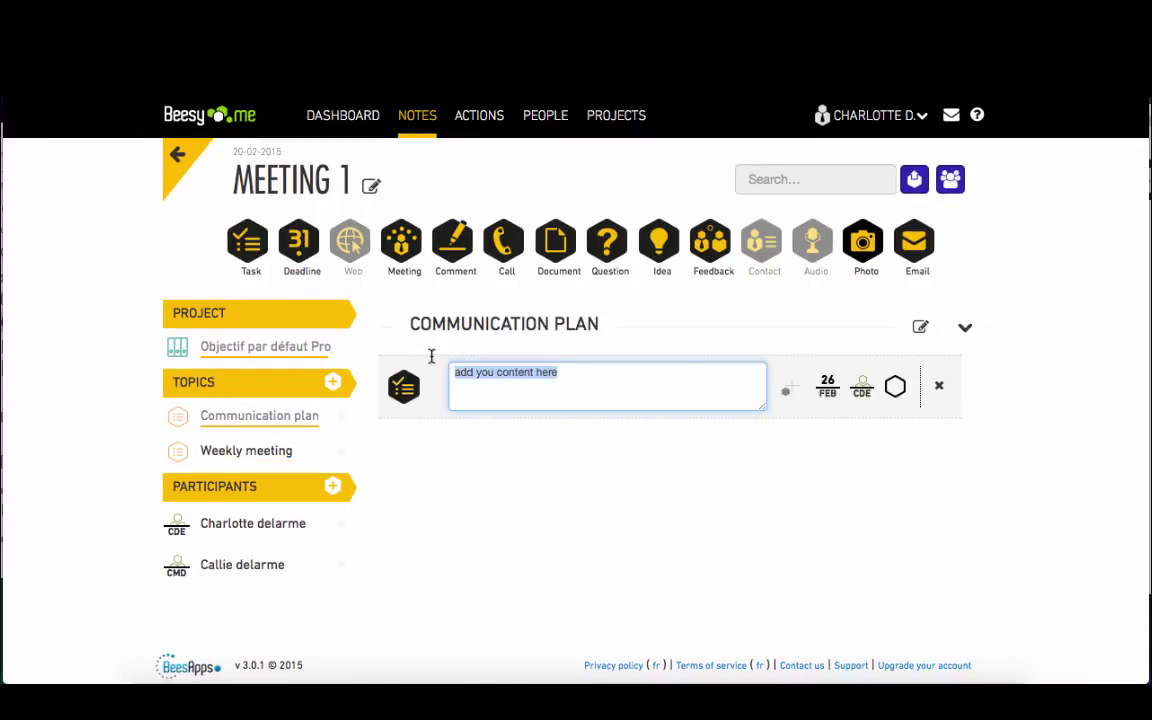
type("Publish articles online")
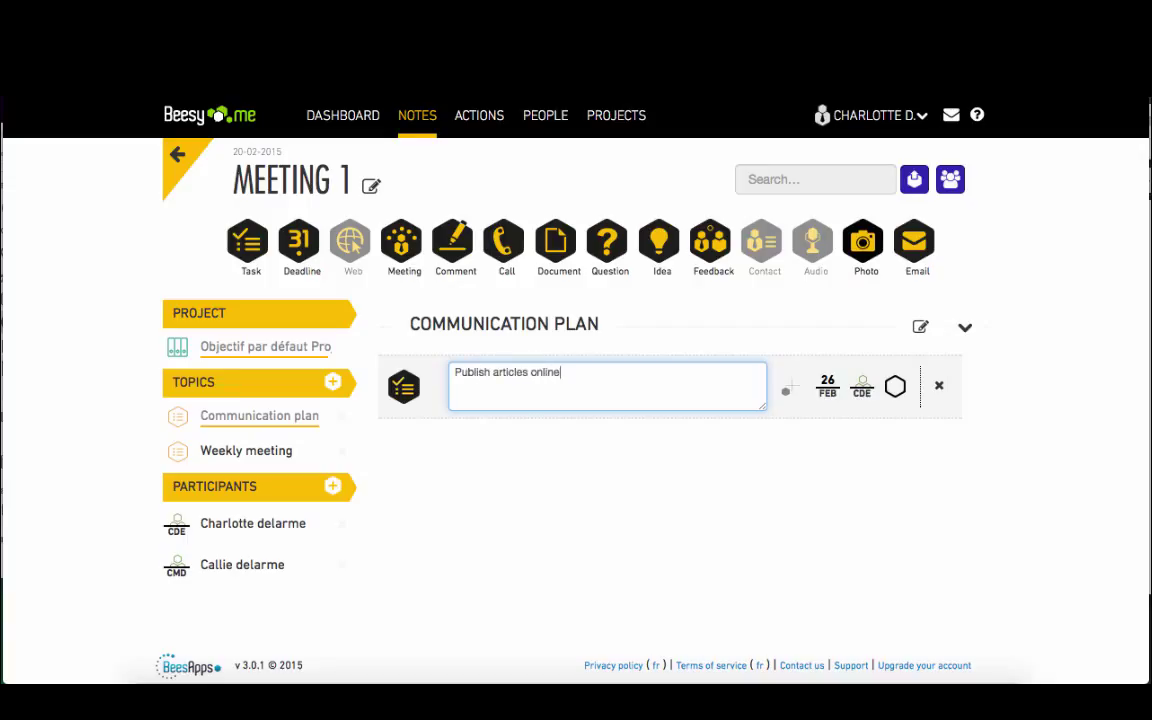
left_click(298, 245)
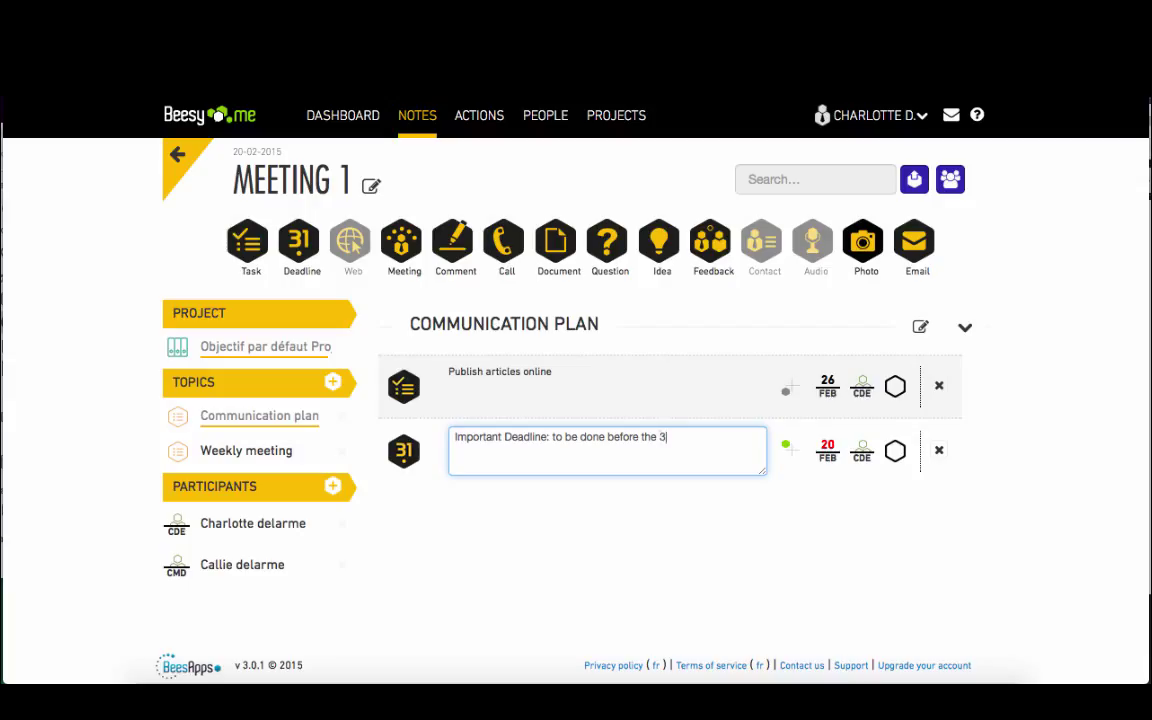
left_click(827, 448)
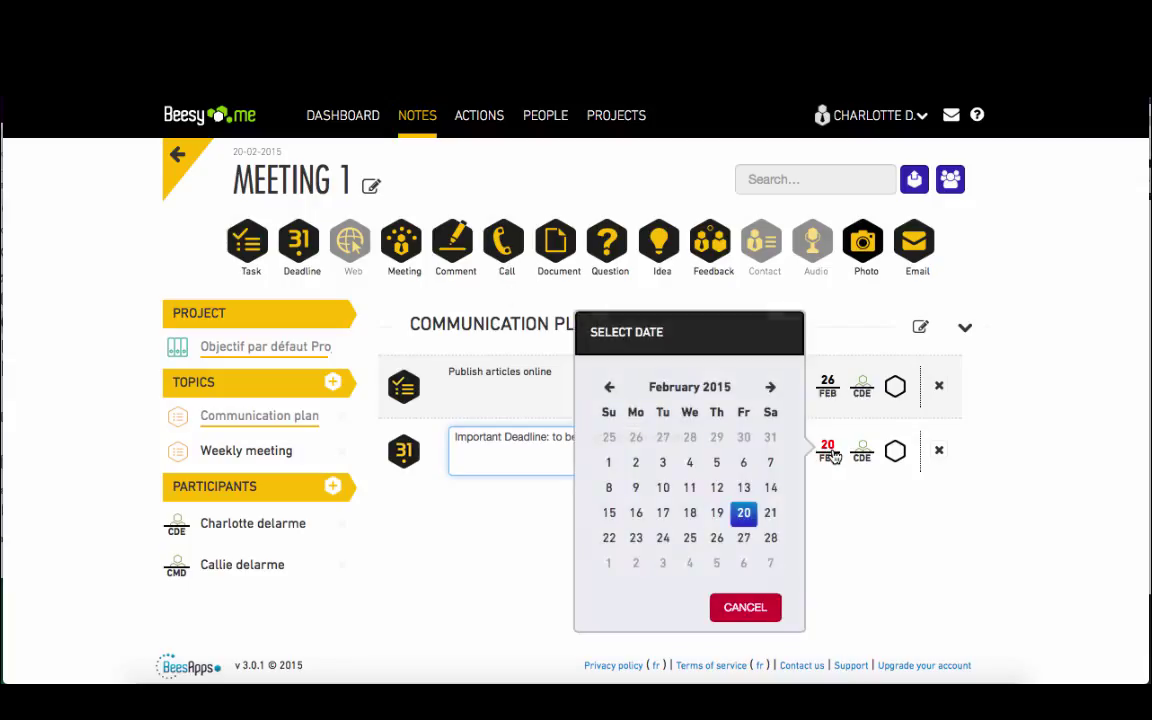
left_click(743, 538)
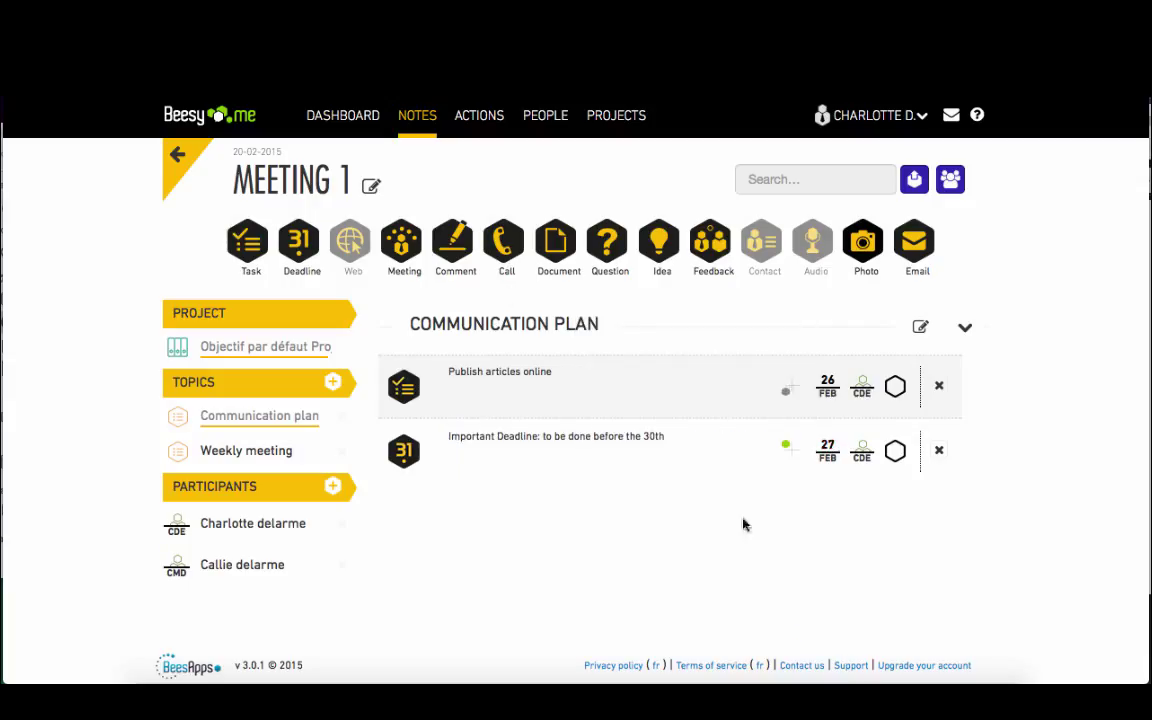
left_click(789, 446)
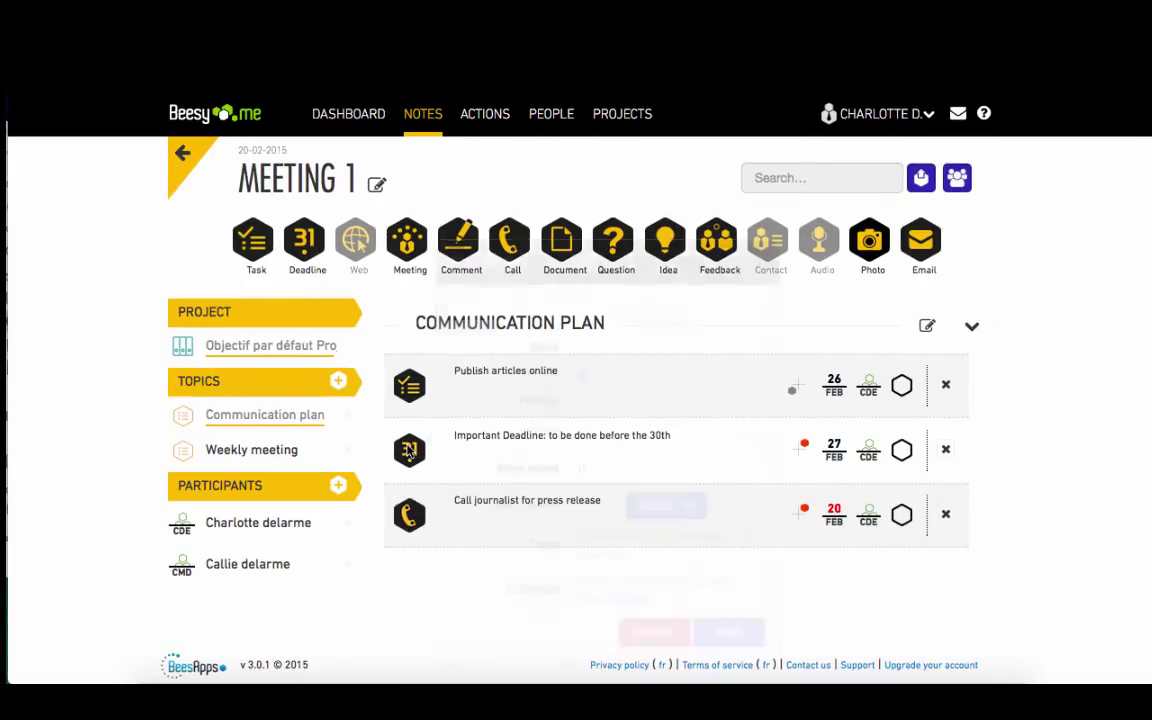
- Make the deadline priority 3 and private, then assign it and the press-release call to the second participant
left_click(404, 452)
left_click(585, 434)
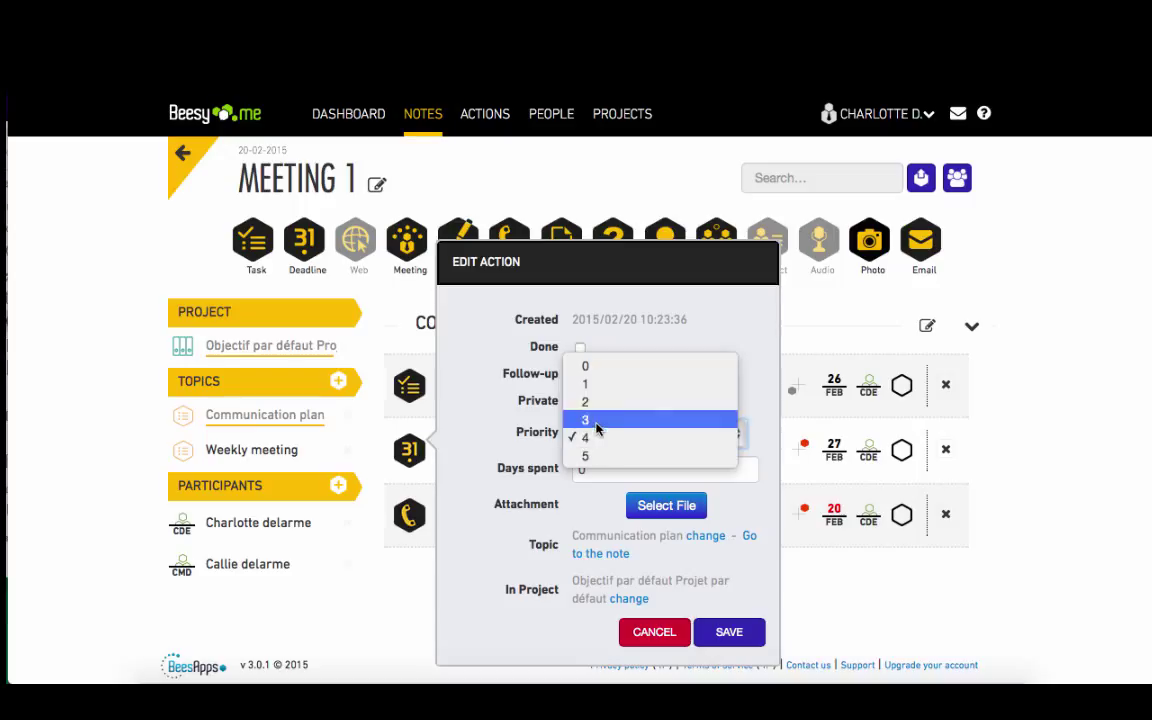
left_click(595, 425)
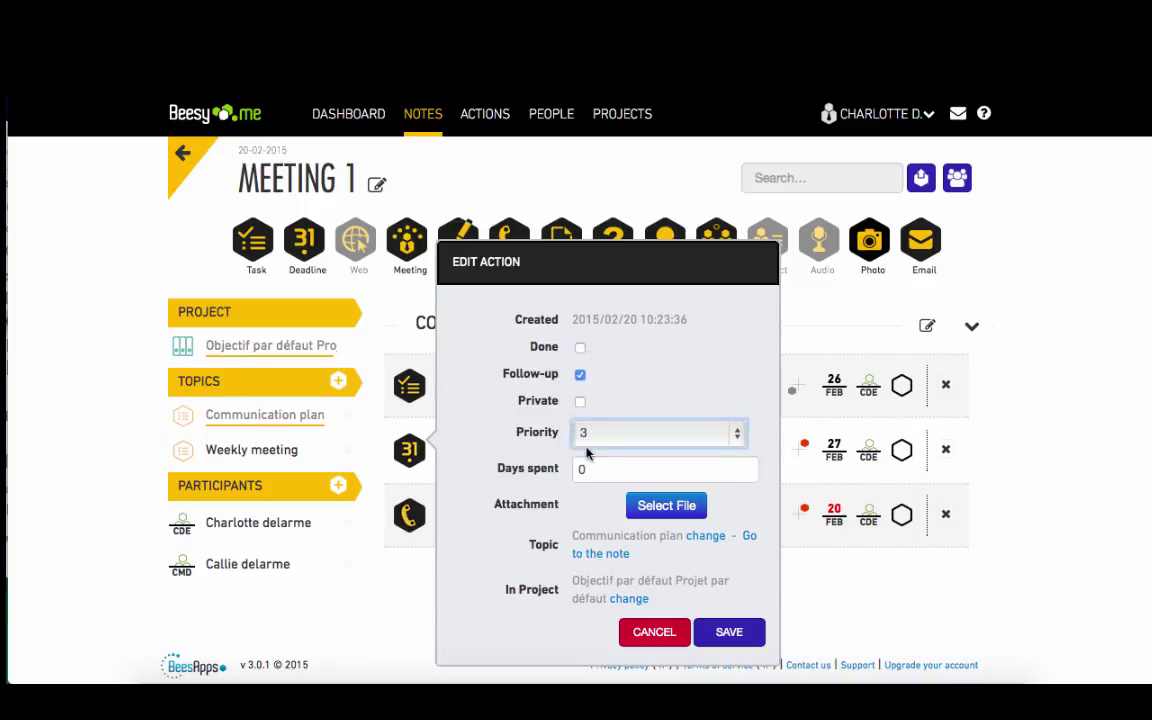
left_click(580, 401)
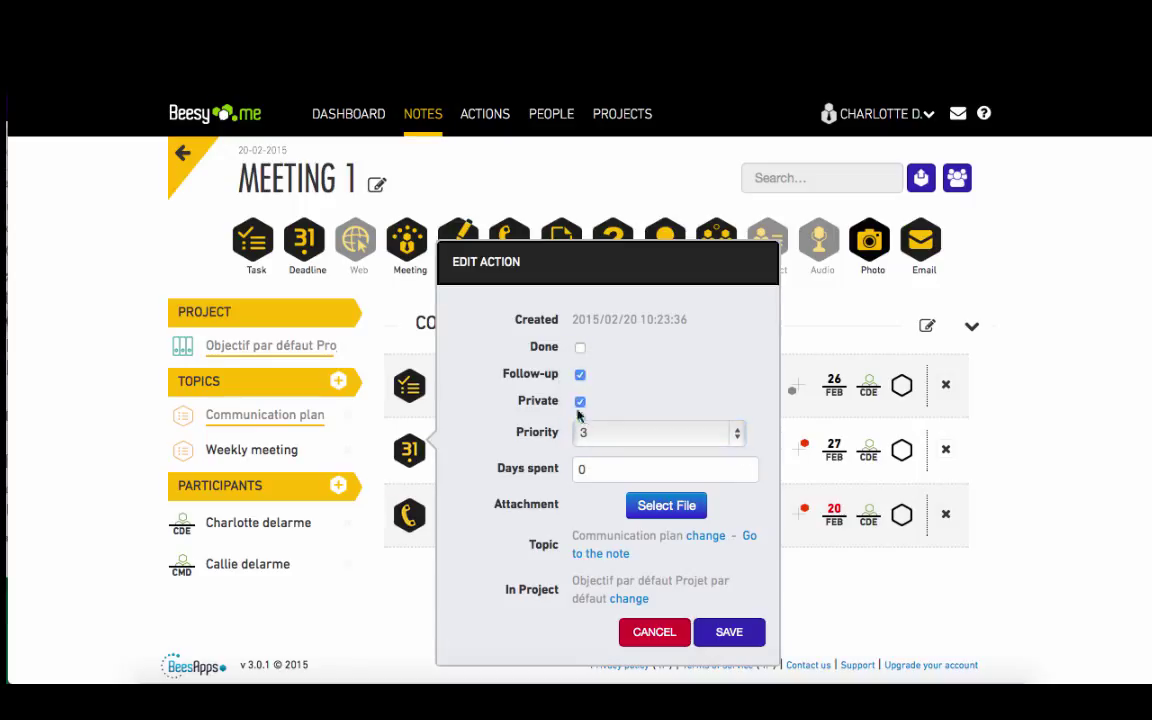
left_click(746, 633)
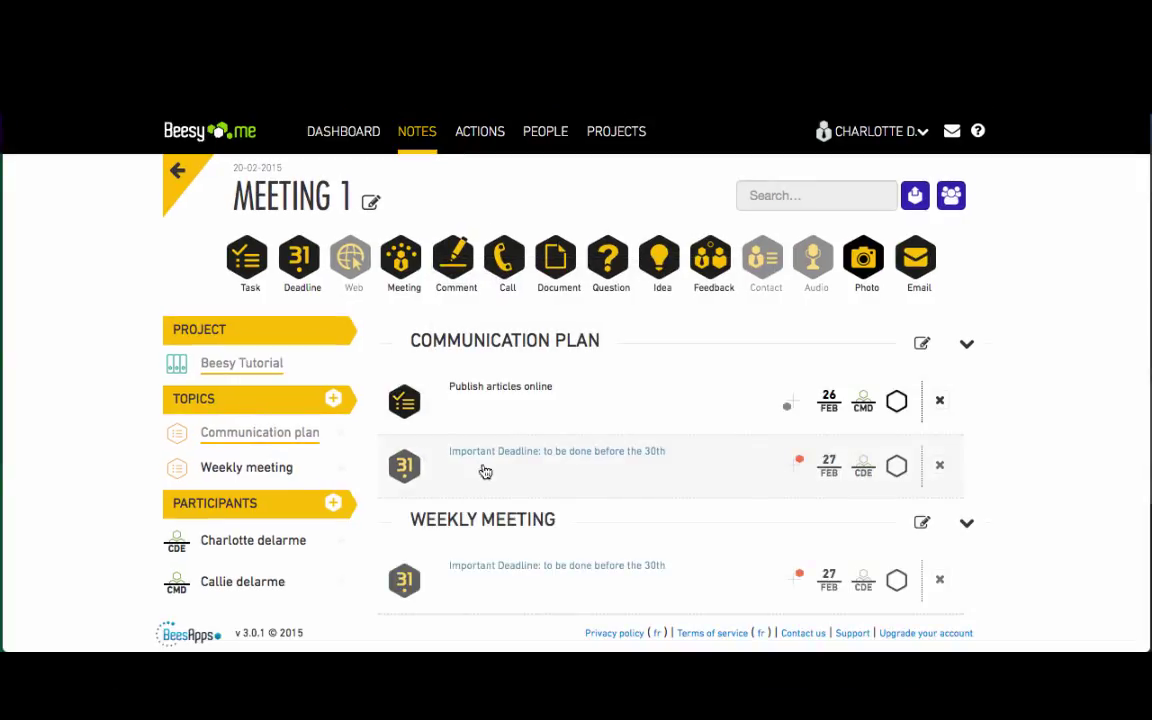
left_click_drag(481, 471, 489, 575)
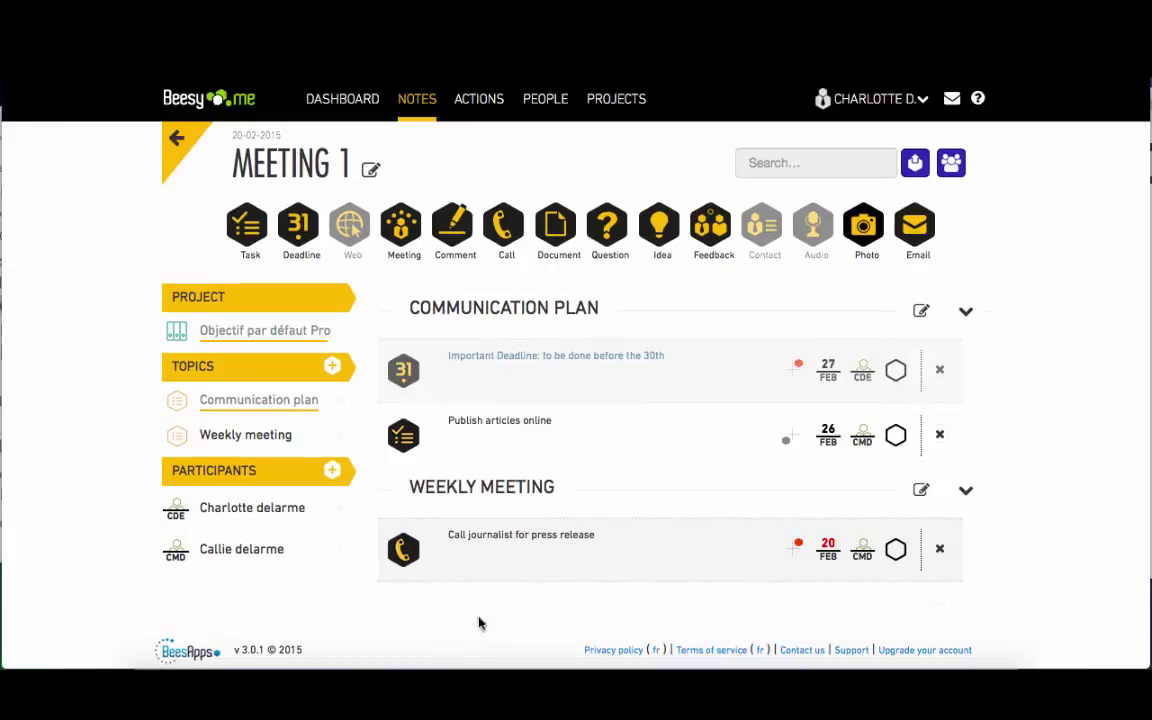
left_click_drag(500, 538, 568, 362)
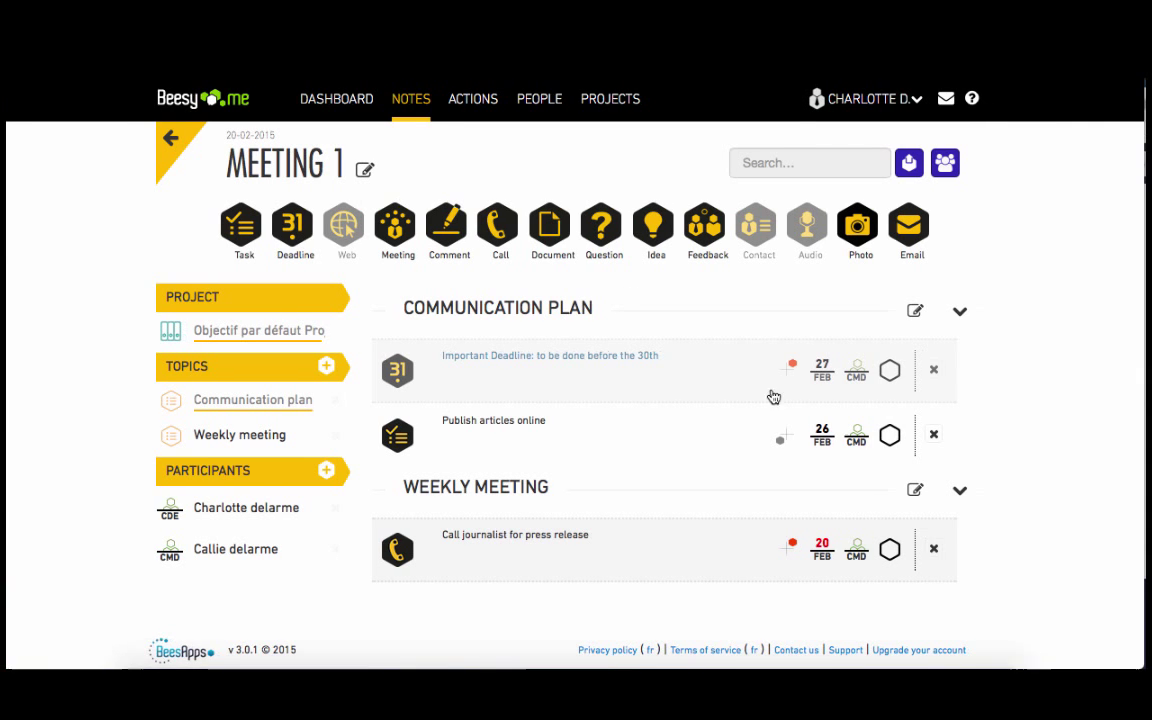
- Export Meeting 1 to an email and add the opening line 'add content here'
left_click(908, 160)
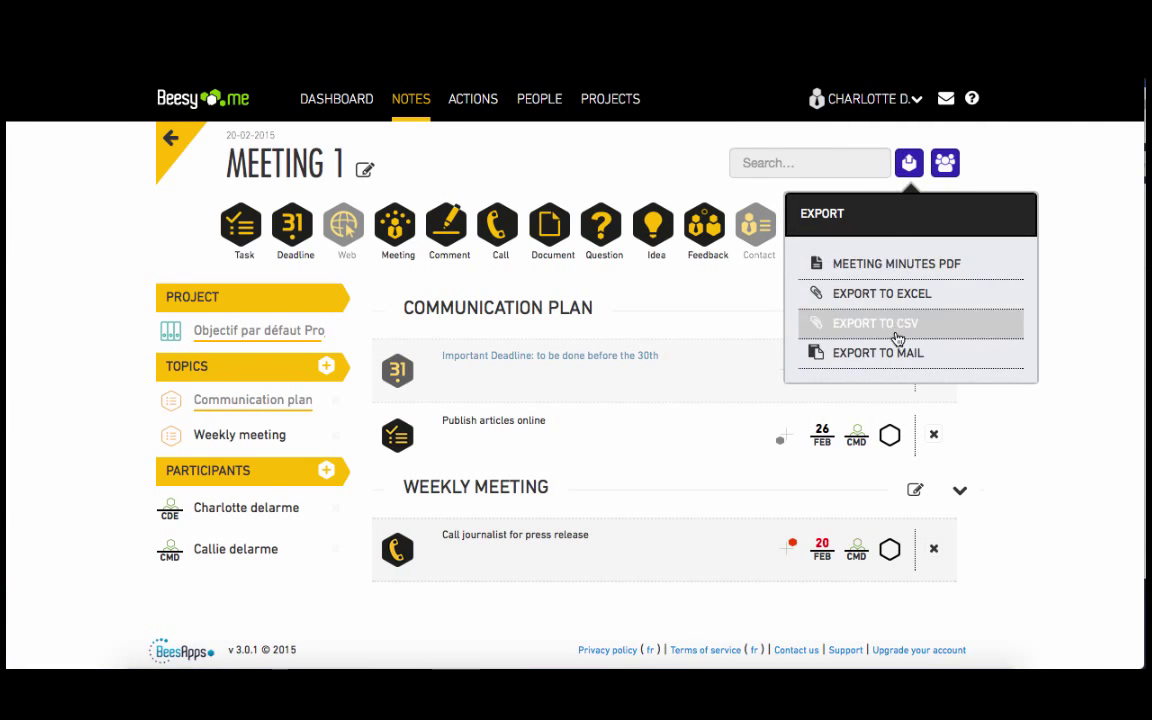
left_click(895, 350)
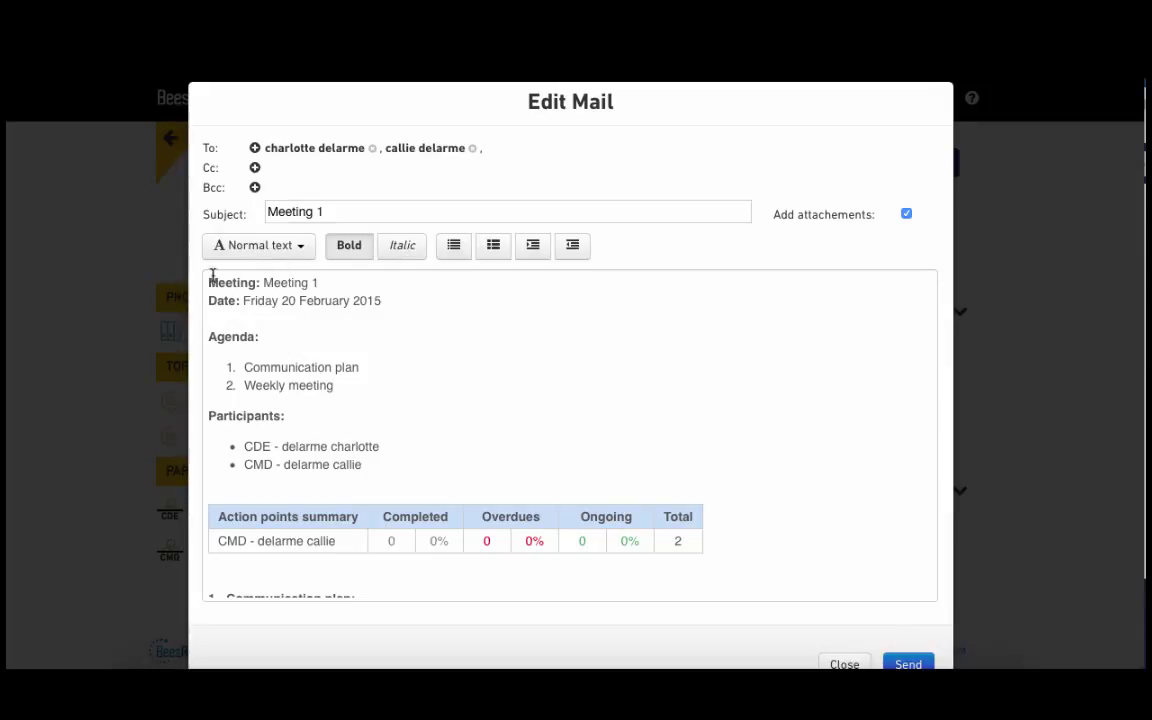
left_click(210, 282)
type("add co")
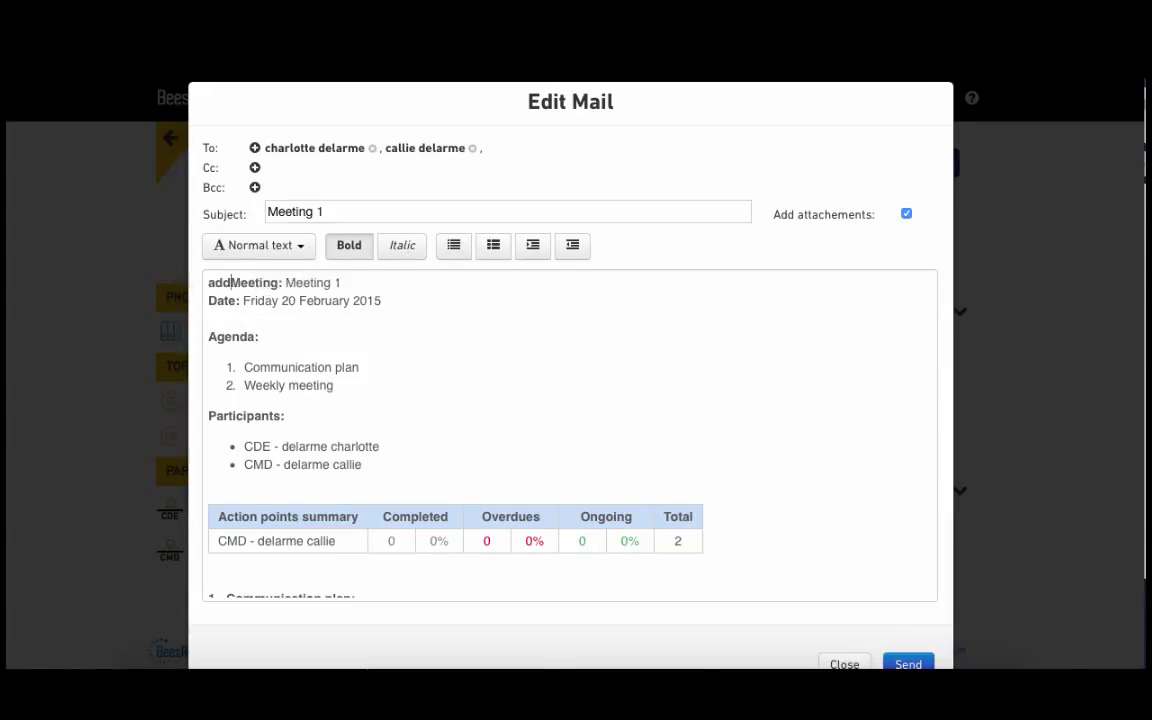
type("ntent here")
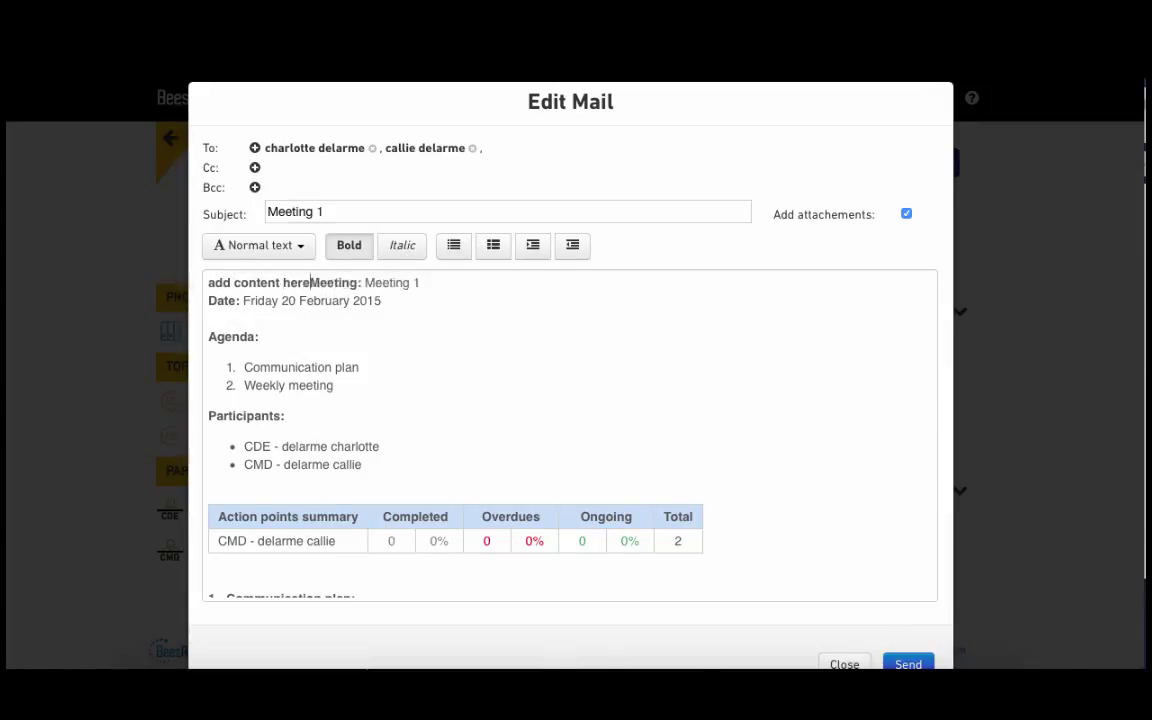
key("Return")
key("Return")
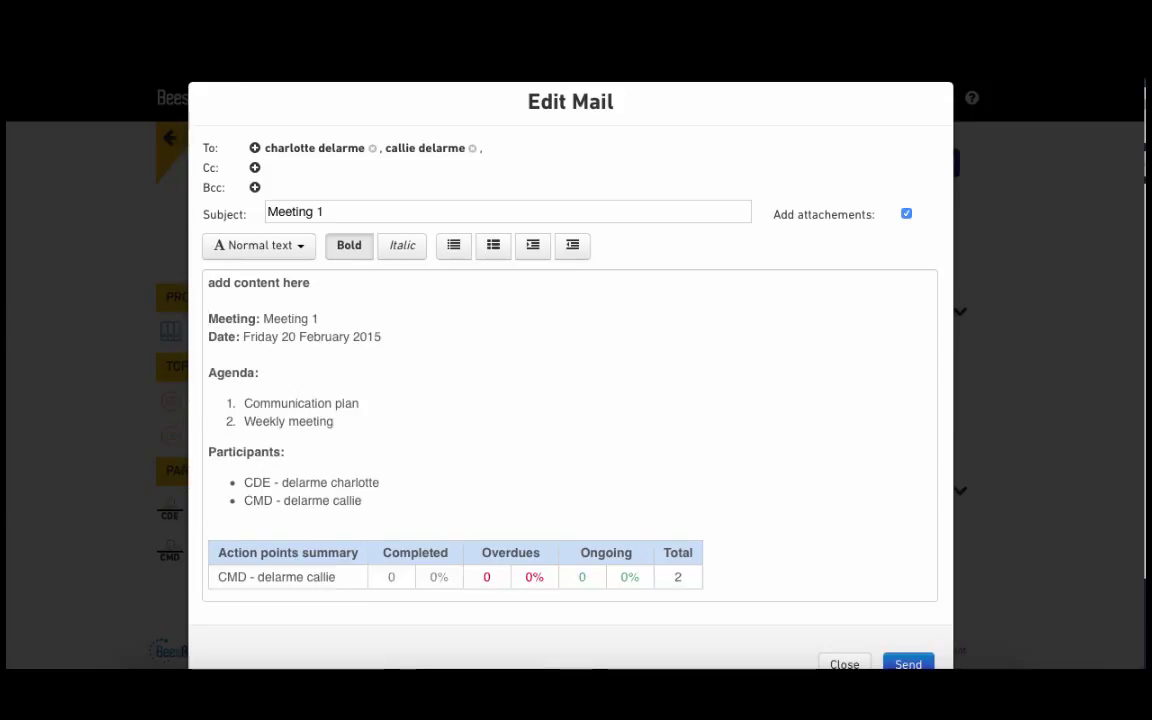
- Add a colleague as Cc recipient and send the minutes email
left_click(255, 168)
type("da")
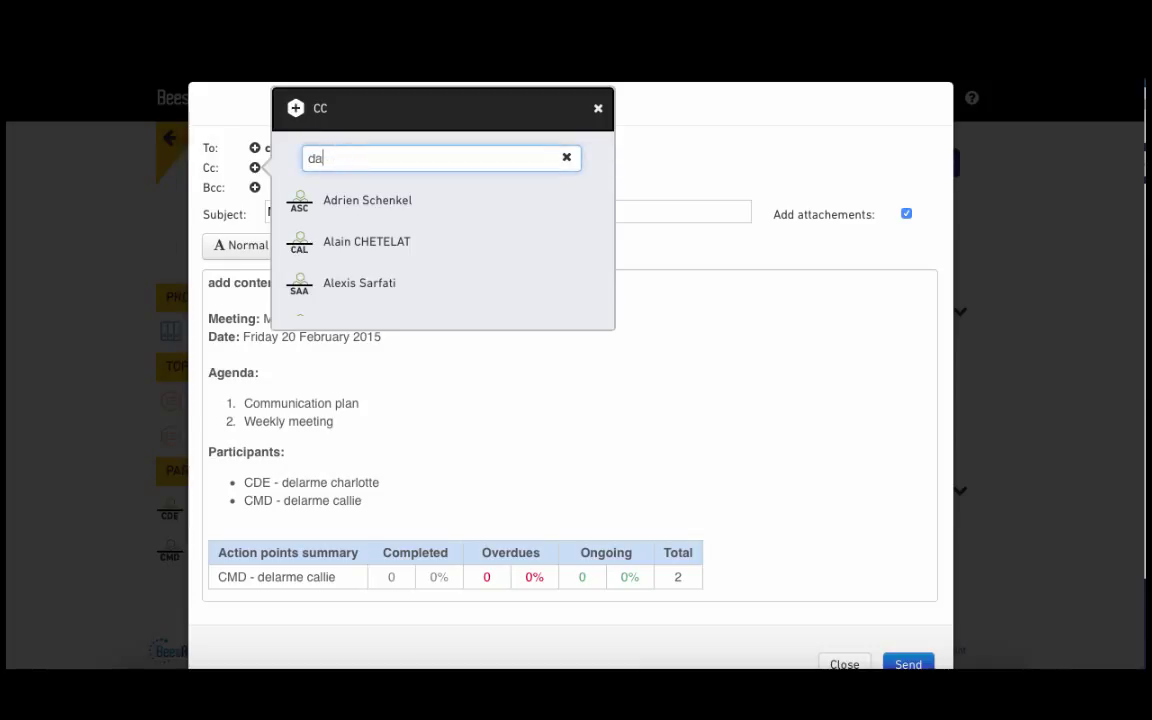
type("v")
left_click(348, 203)
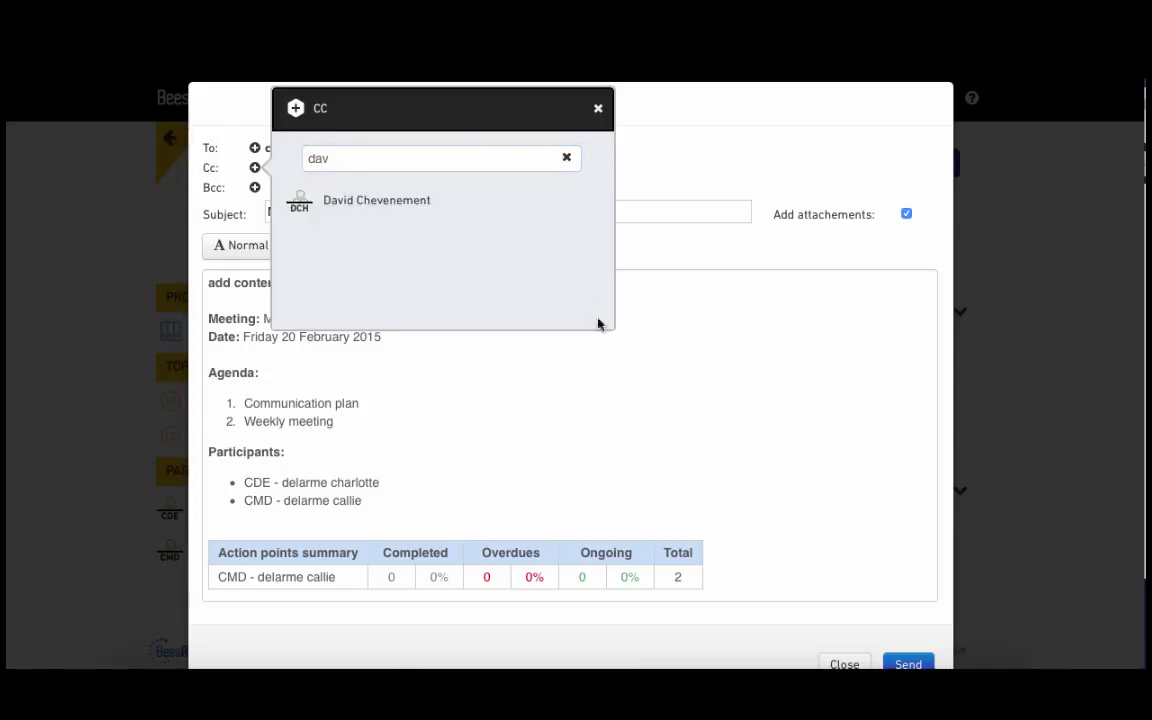
left_click(699, 449)
scroll(708, 506, "down", 6)
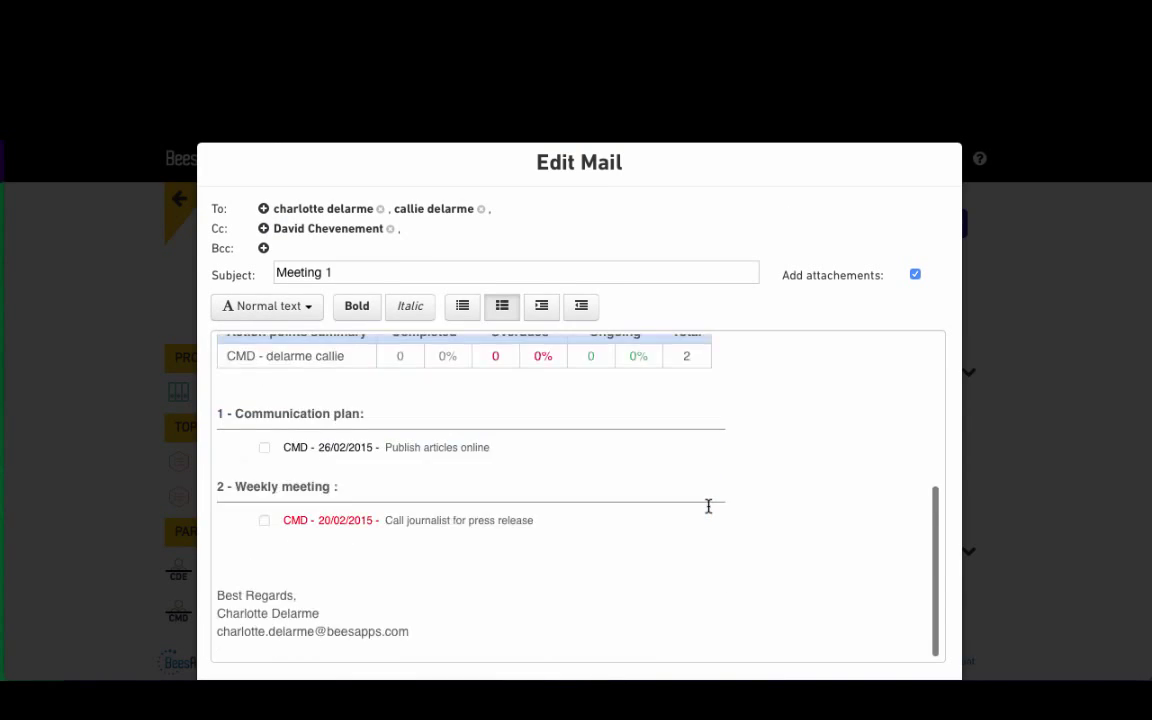
scroll(708, 506, "up", 5)
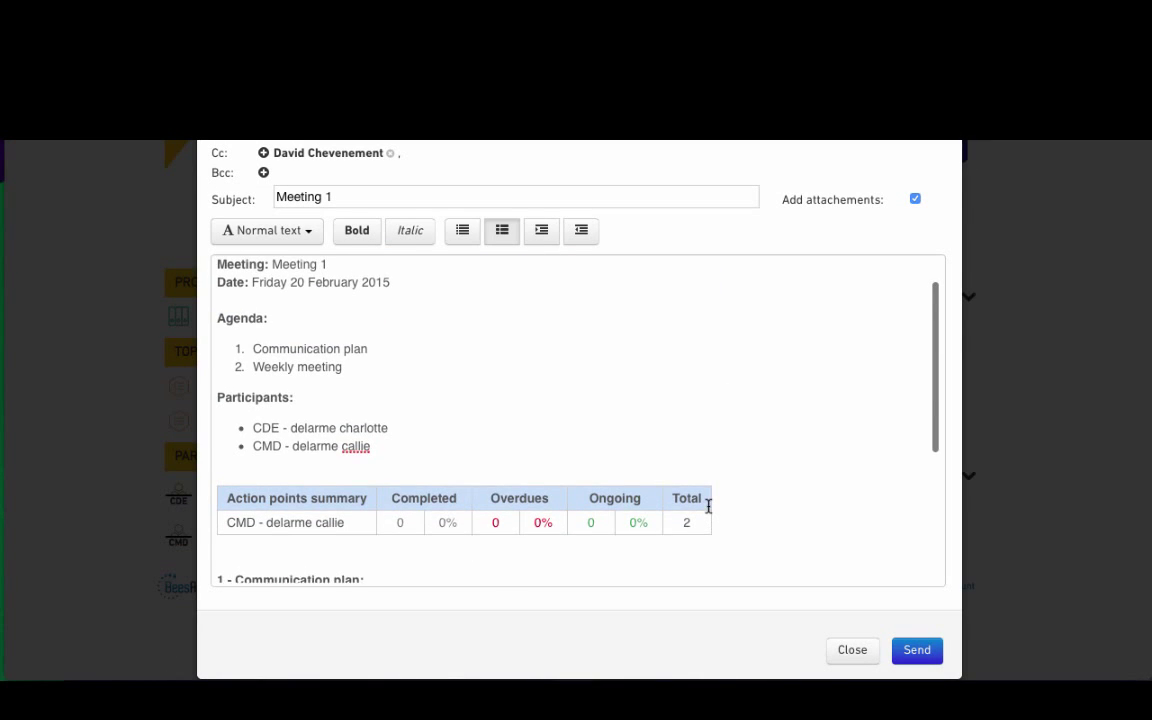
left_click(918, 651)
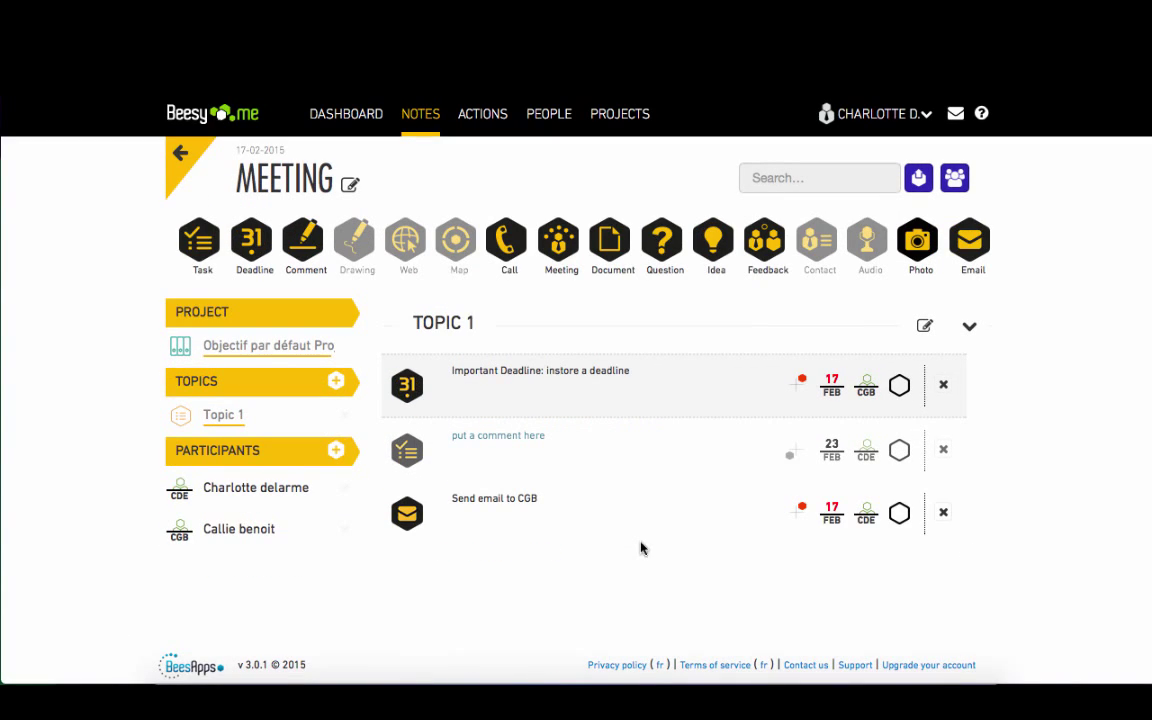
- Mark the first and third actions of the 17-02-2015 Meeting note done and return to Your Notes
left_click(900, 390)
left_click(900, 514)
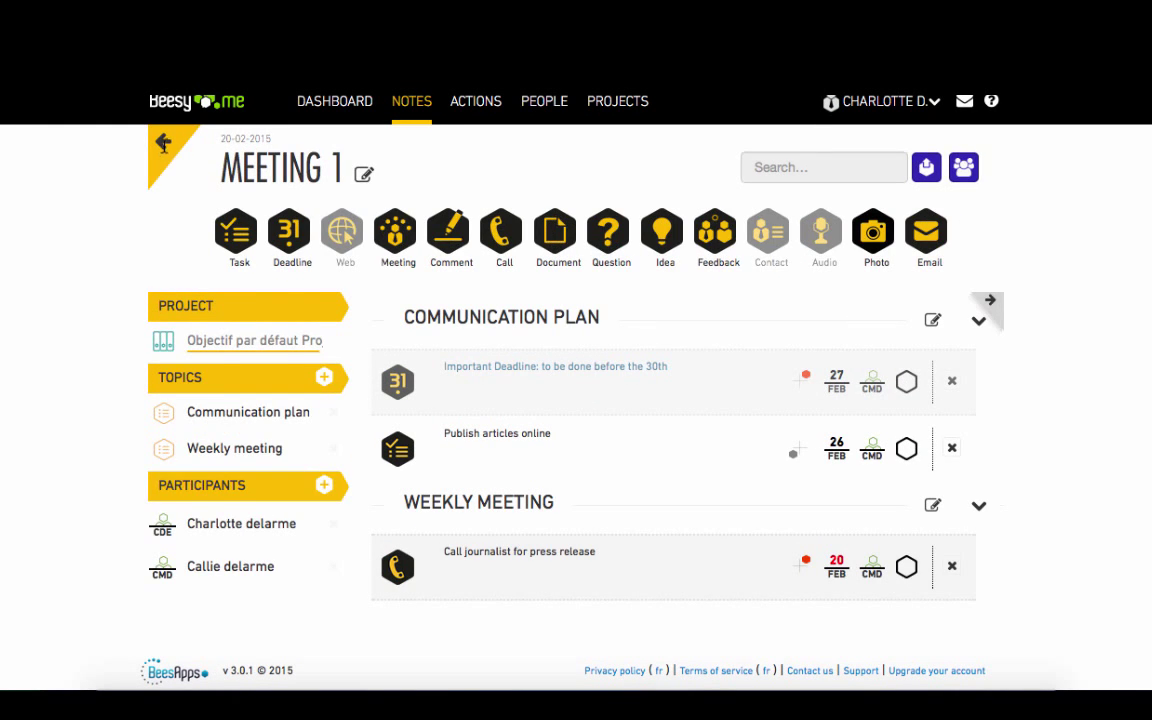
left_click(163, 143)
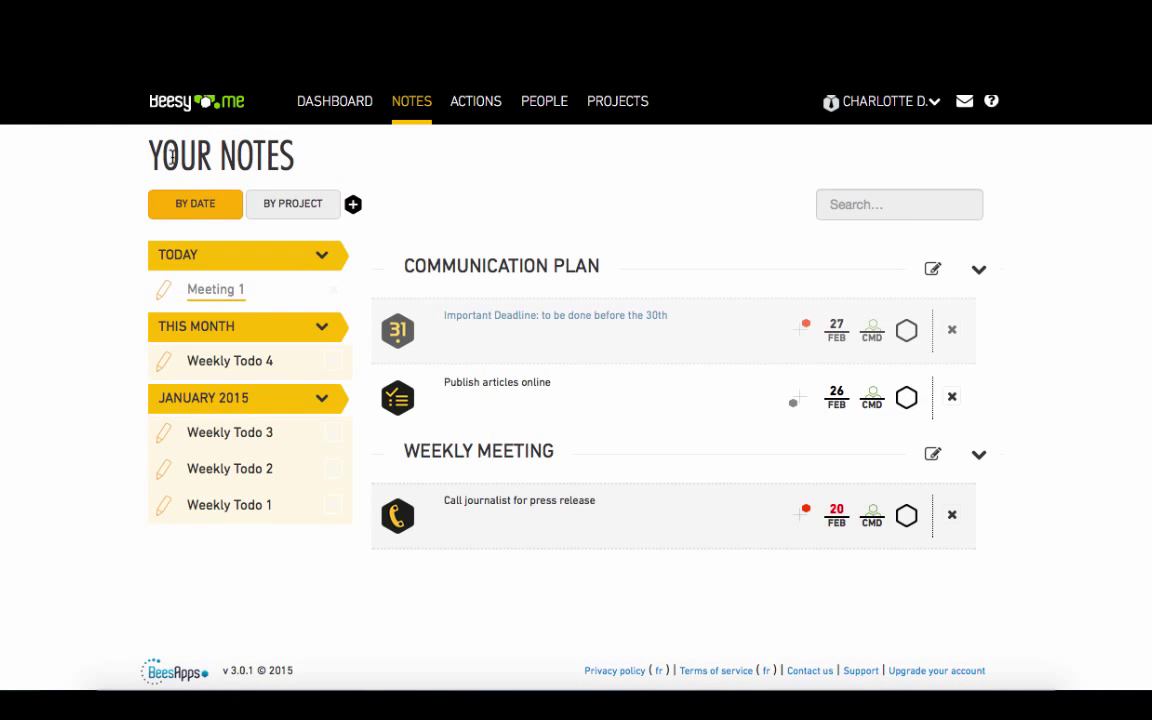
- Create a note named Meeting 2 copied from Meeting 1 and open it
left_click(353, 204)
left_click(441, 241)
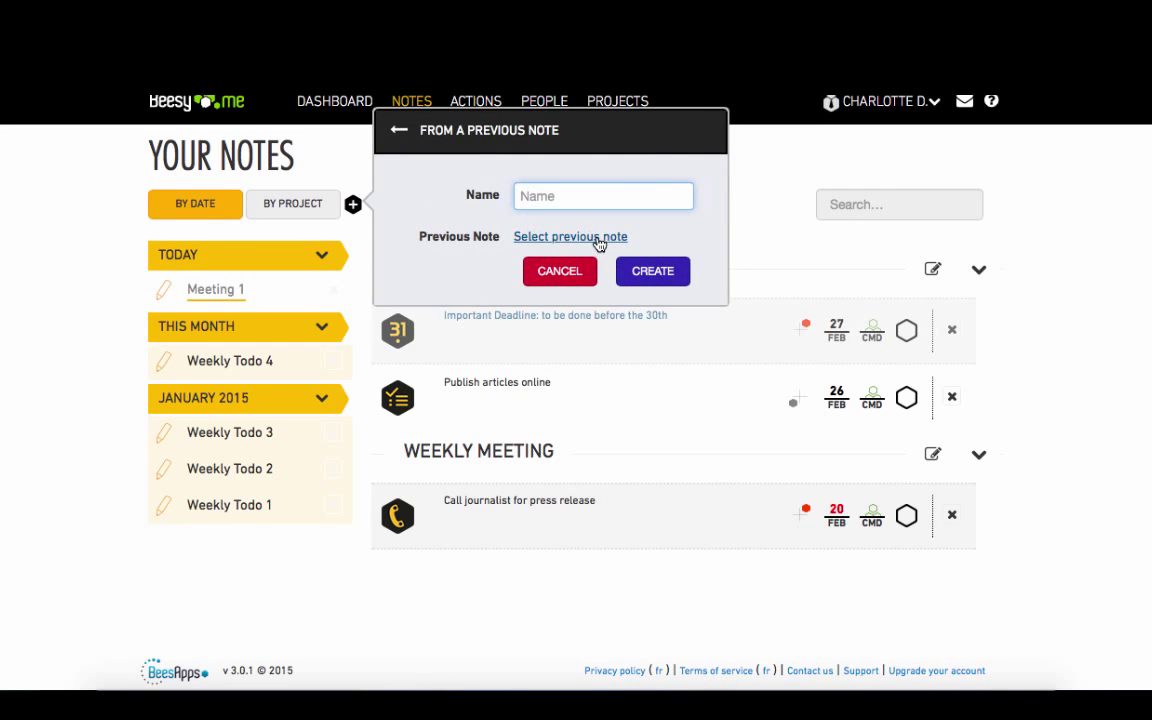
left_click(598, 243)
left_click(463, 221)
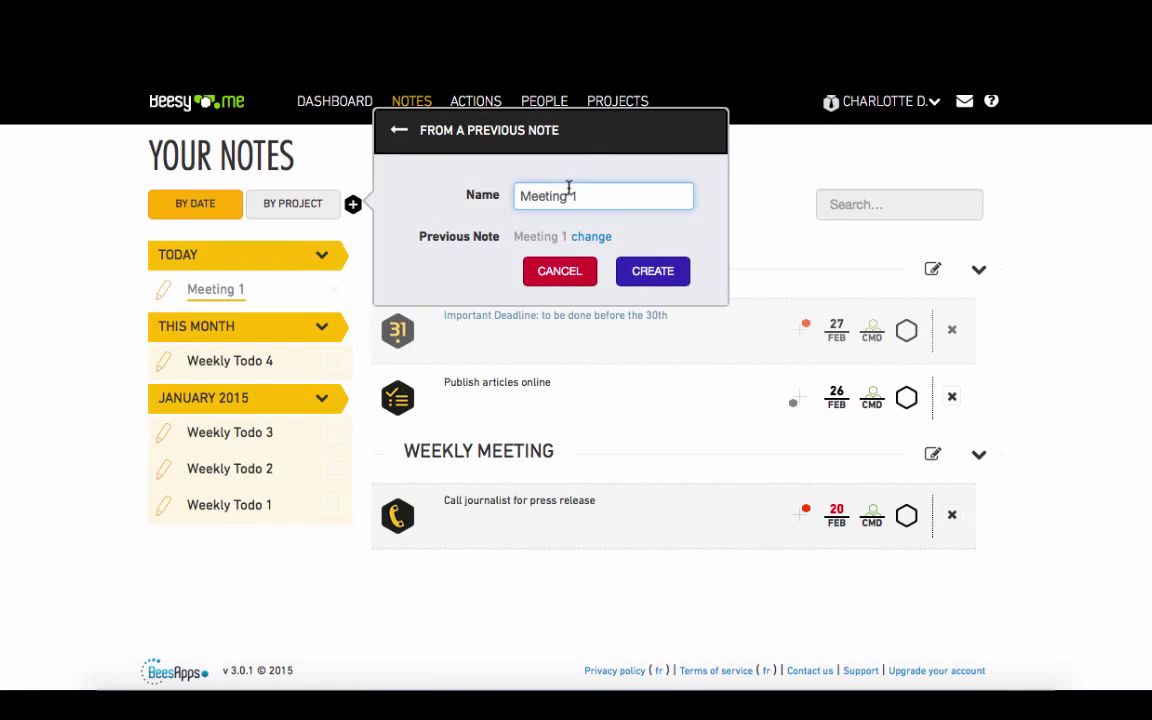
type("2")
left_click(653, 280)
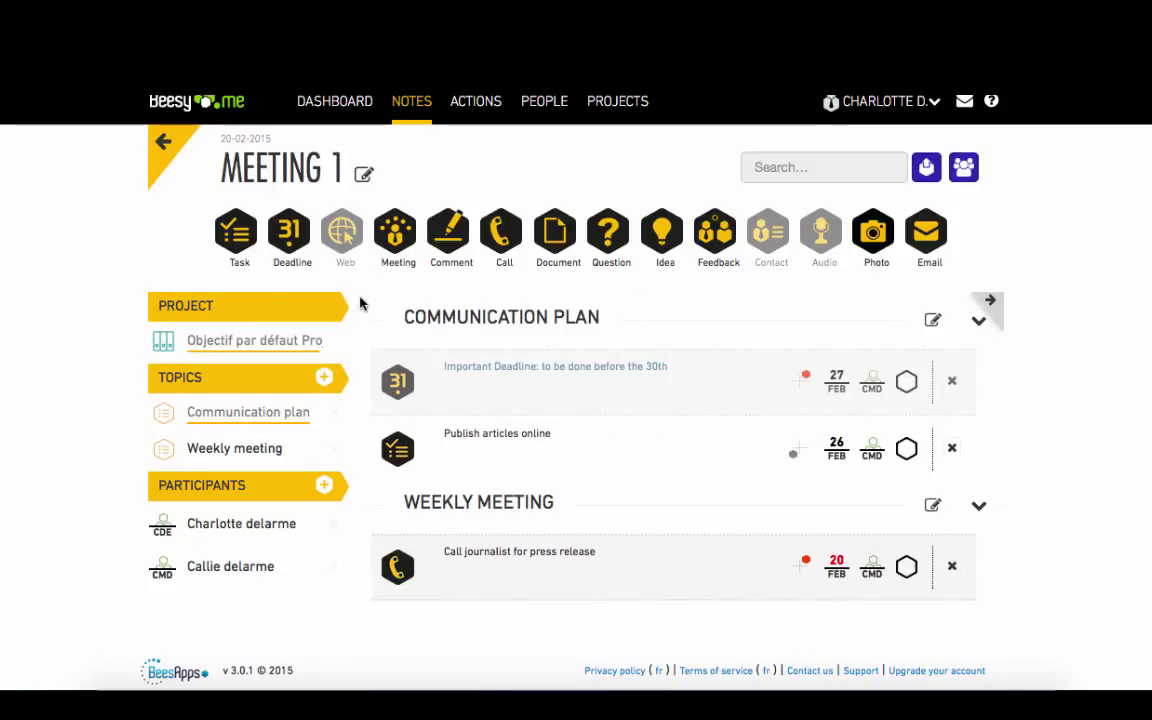
left_click(993, 306)
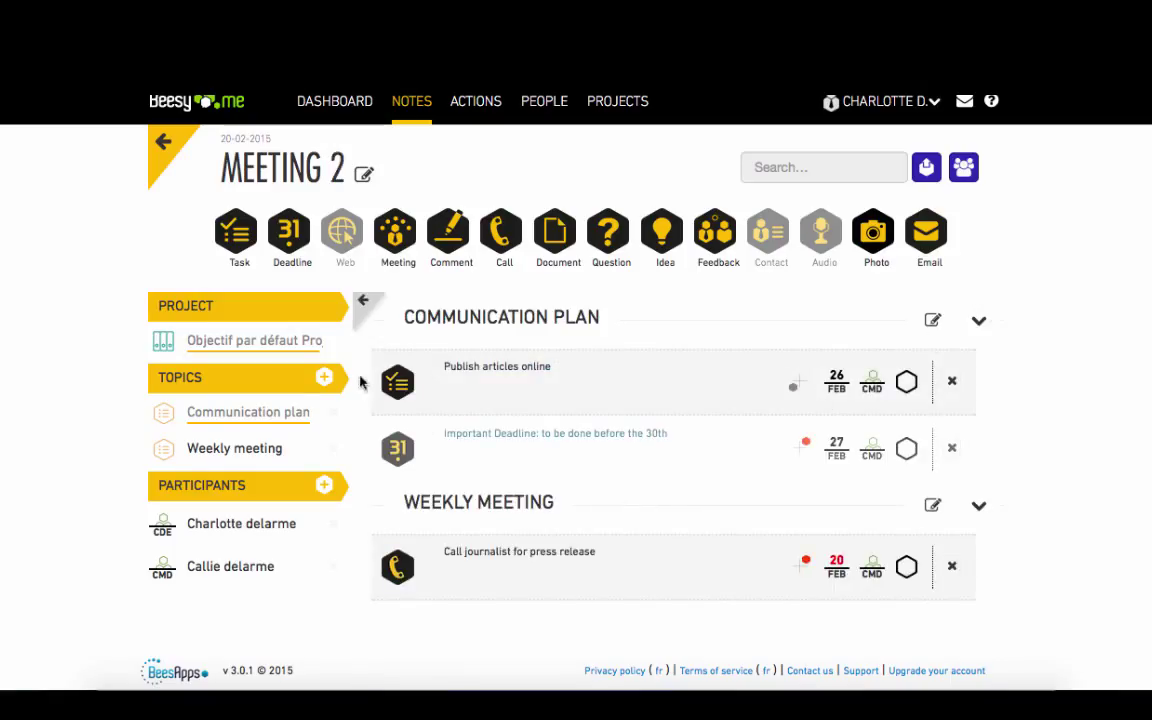
- Add a Social media topic to Meeting 2
left_click(325, 378)
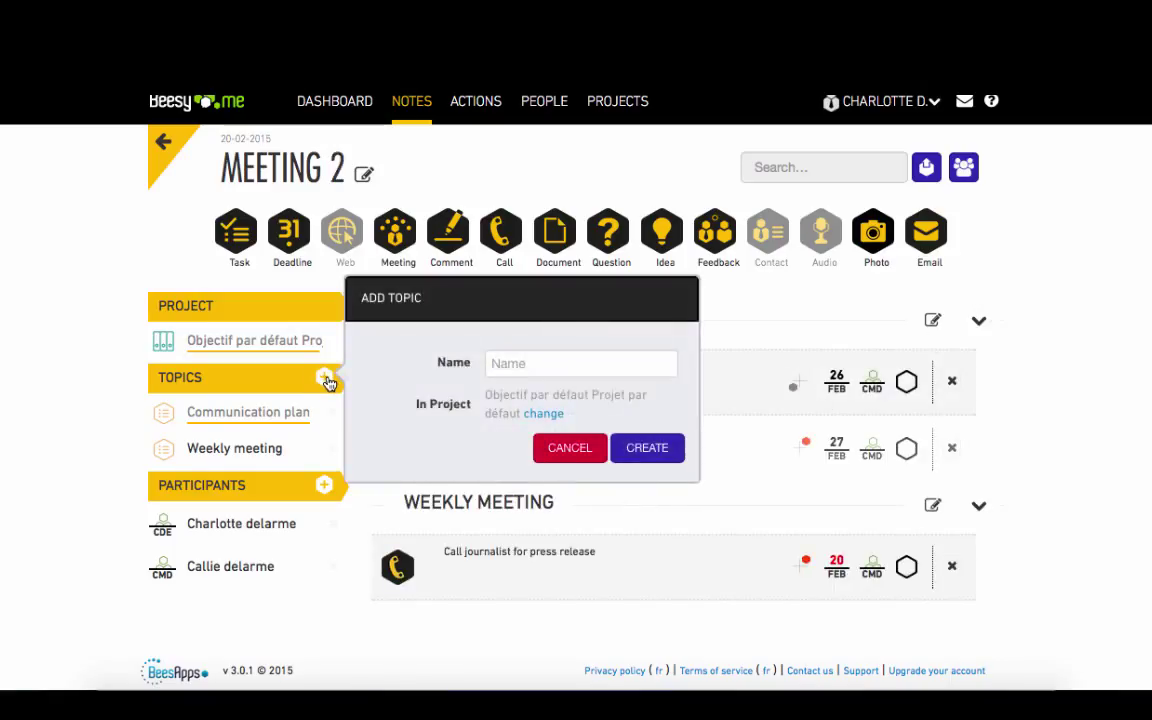
left_click(533, 364)
type("Social media")
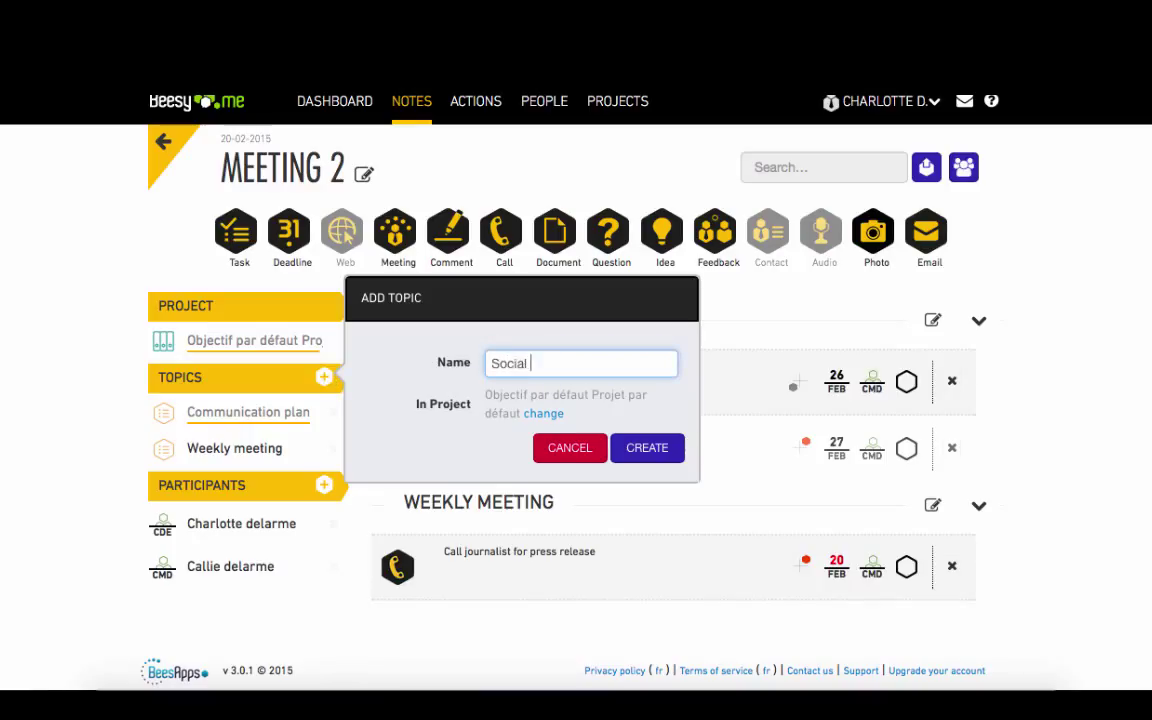
left_click(647, 447)
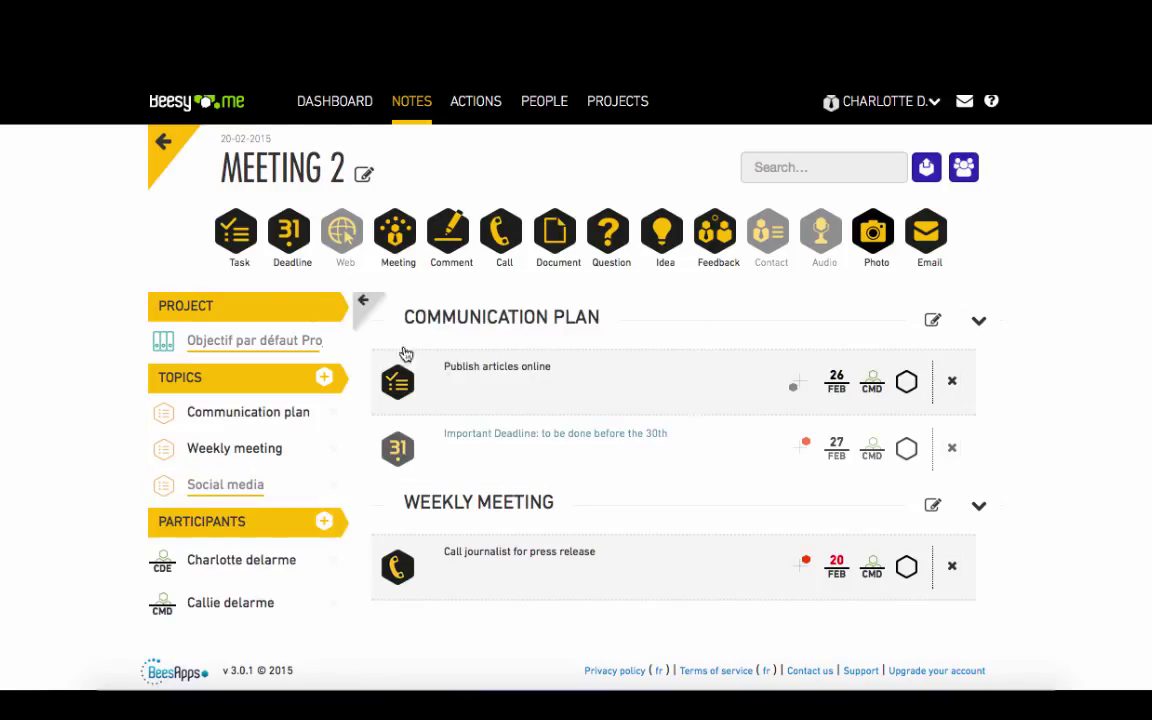
- Add the task 'write different articles' under Social media and assign it to the second participant
left_click(238, 236)
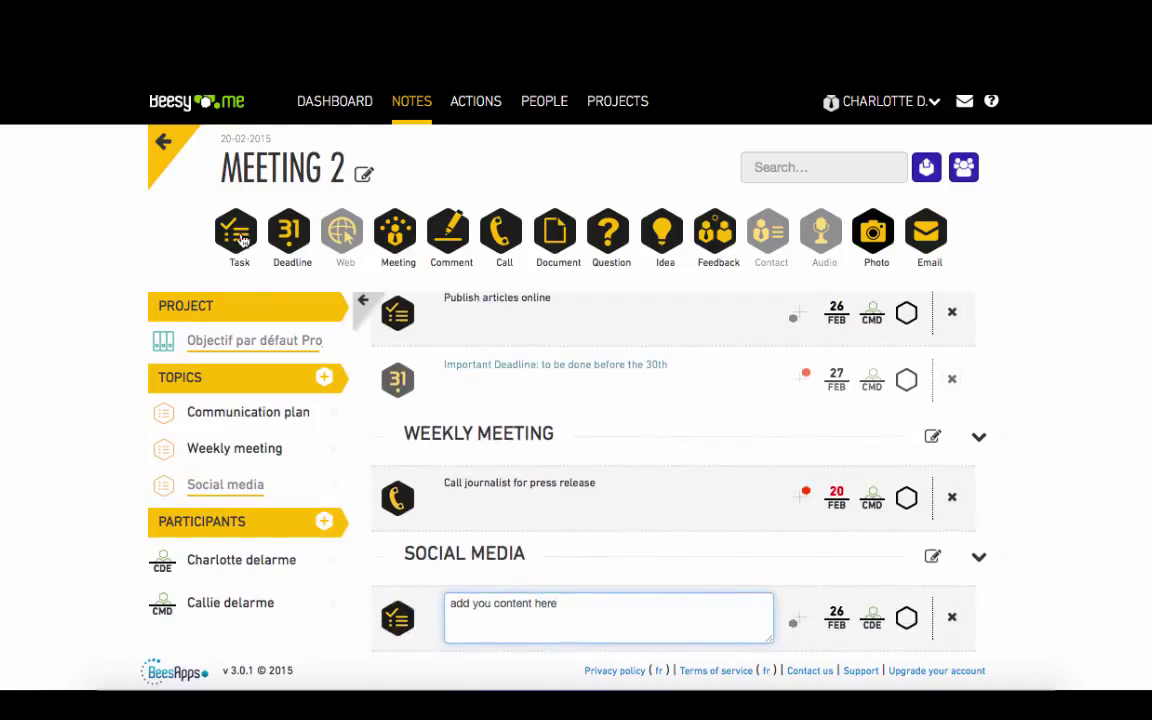
left_click_drag(579, 612, 421, 593)
type("write di")
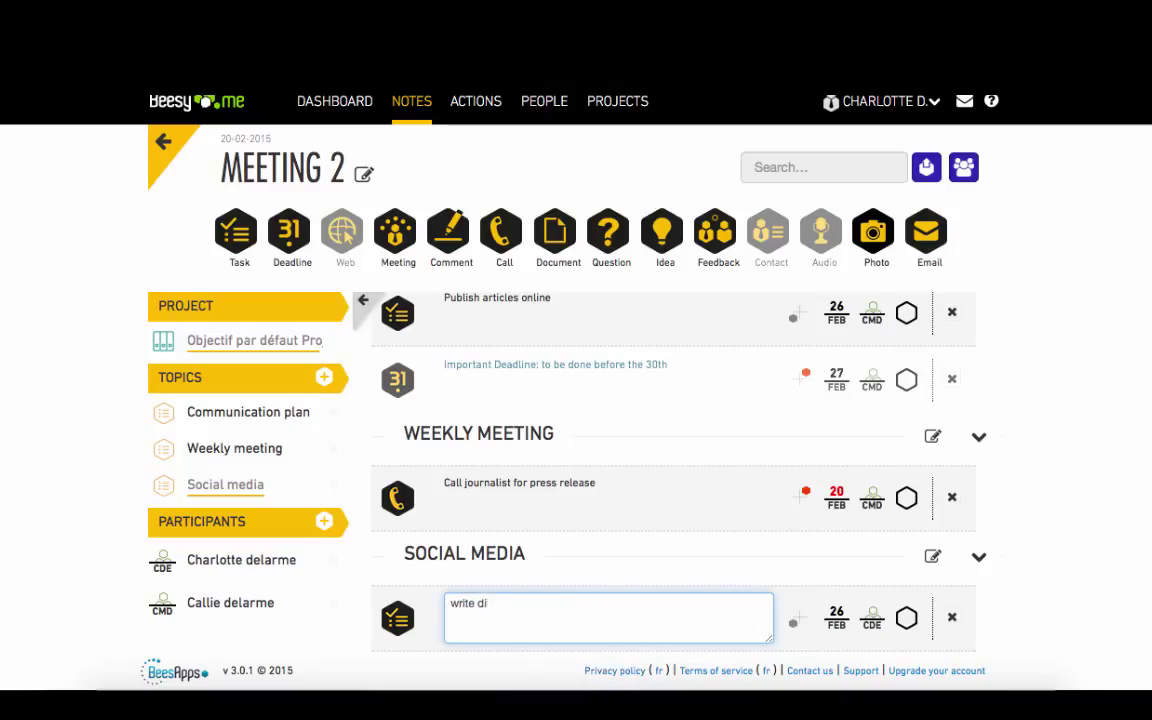
type("fferent articl")
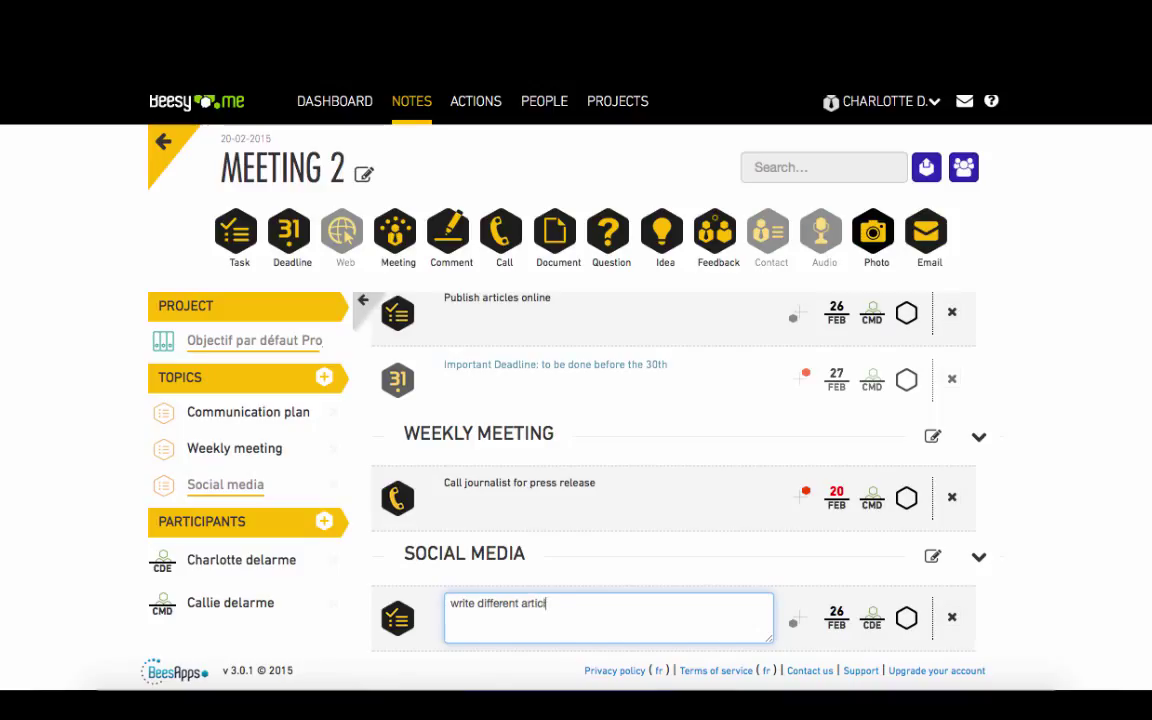
type("es")
left_click(571, 566)
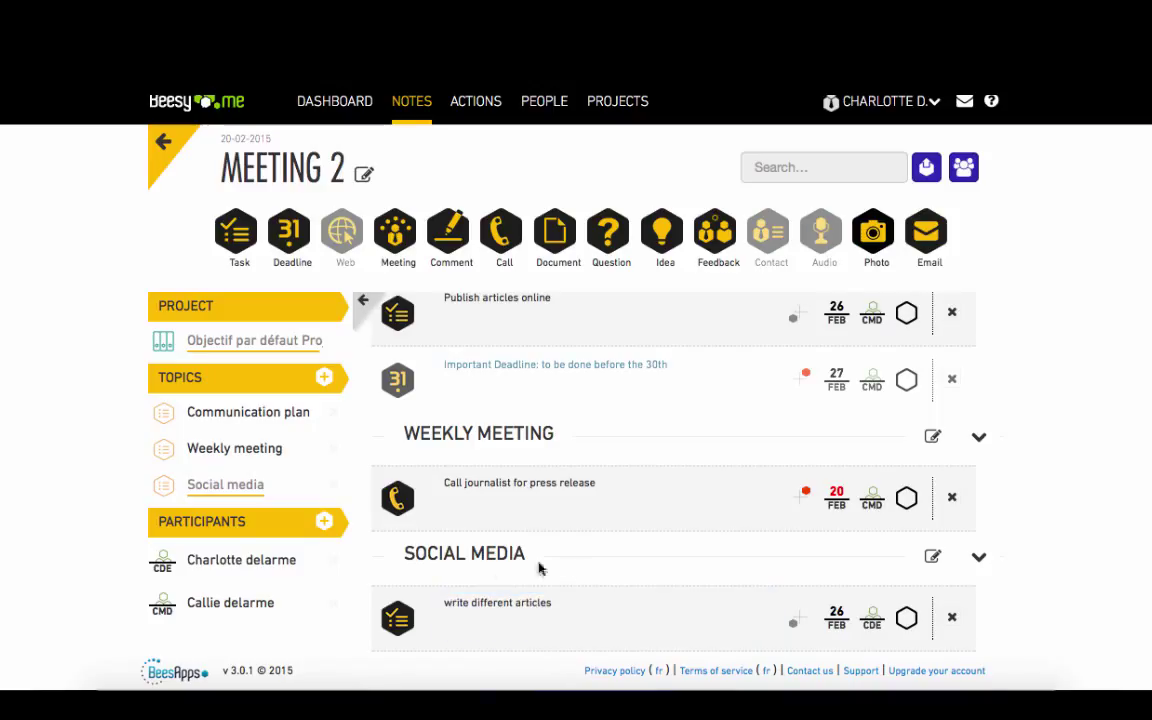
left_click_drag(265, 605, 507, 604)
- Preview the Meeting 2 minutes as an email draft, then go to the dashboard
left_click(922, 173)
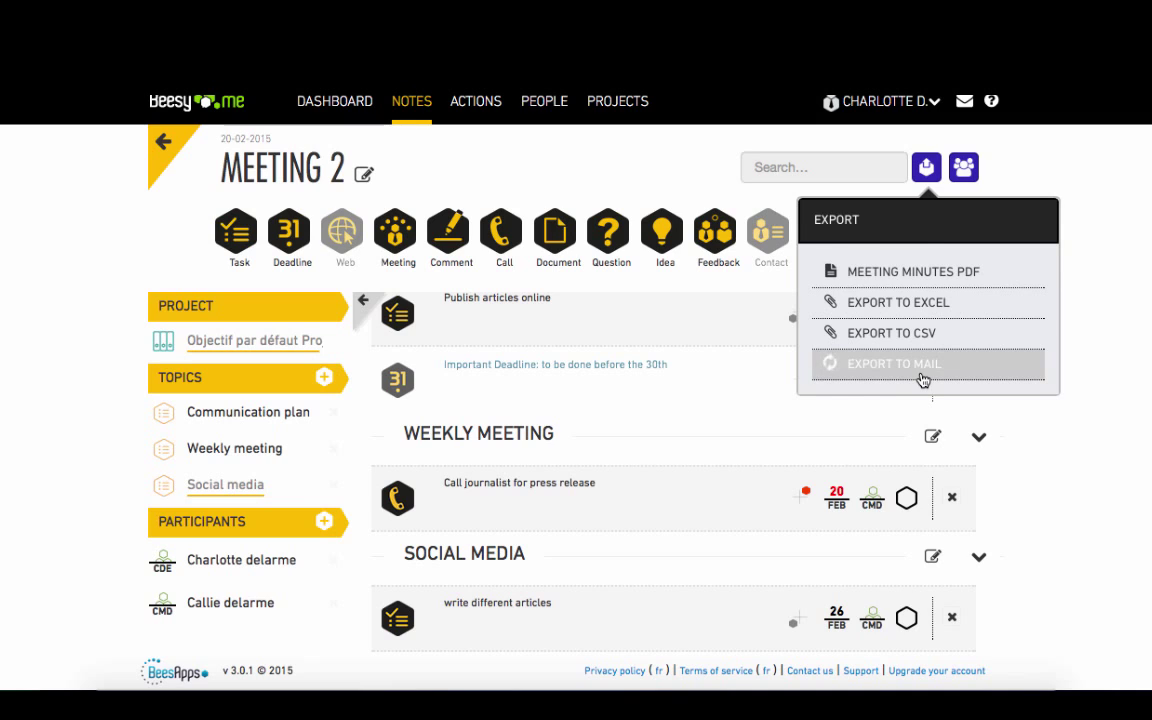
scroll(776, 396, "down", 5)
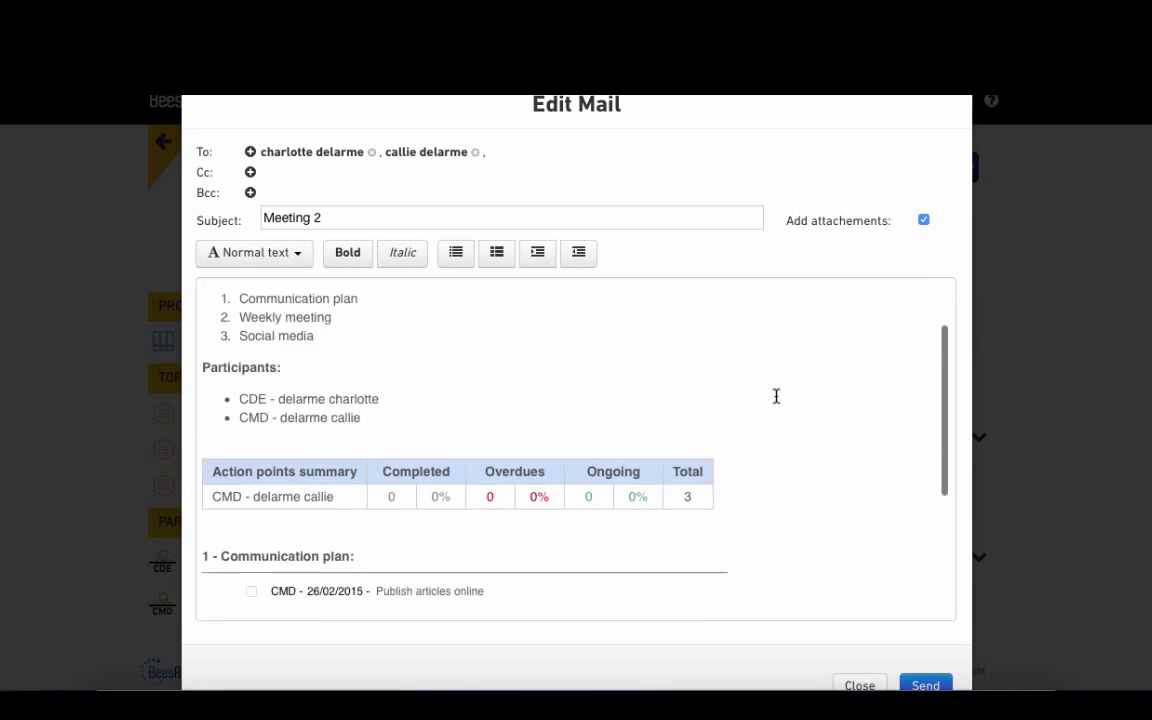
scroll(776, 396, "up", 5)
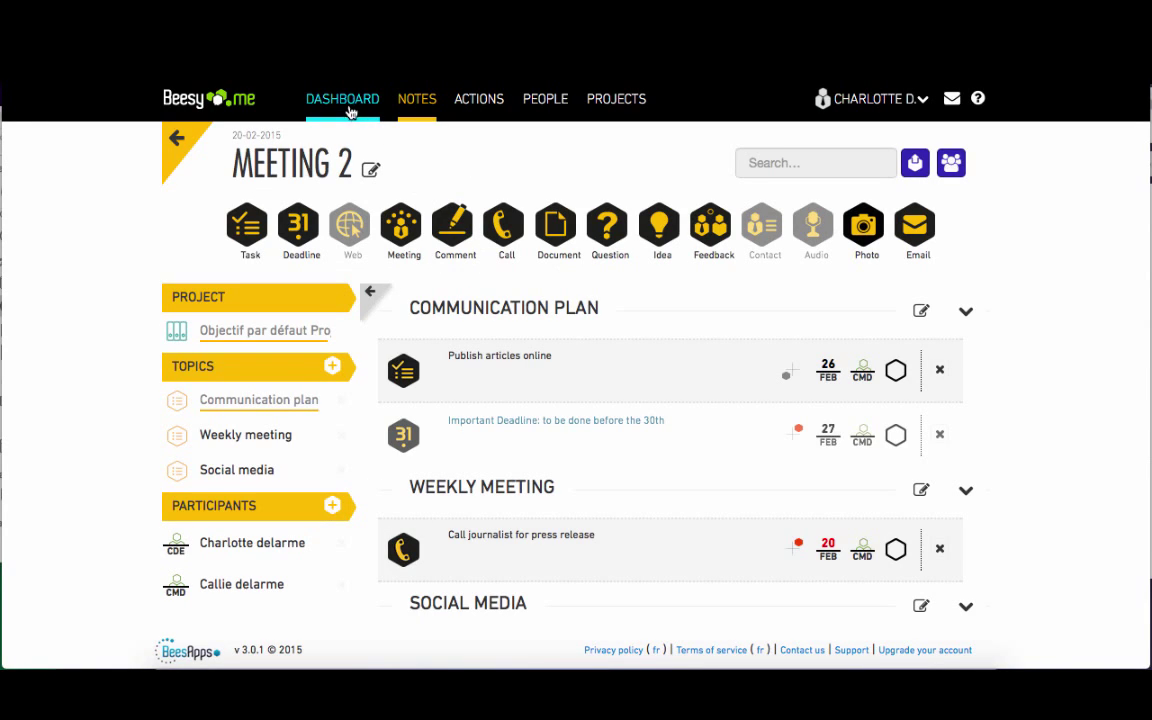
left_click(346, 102)
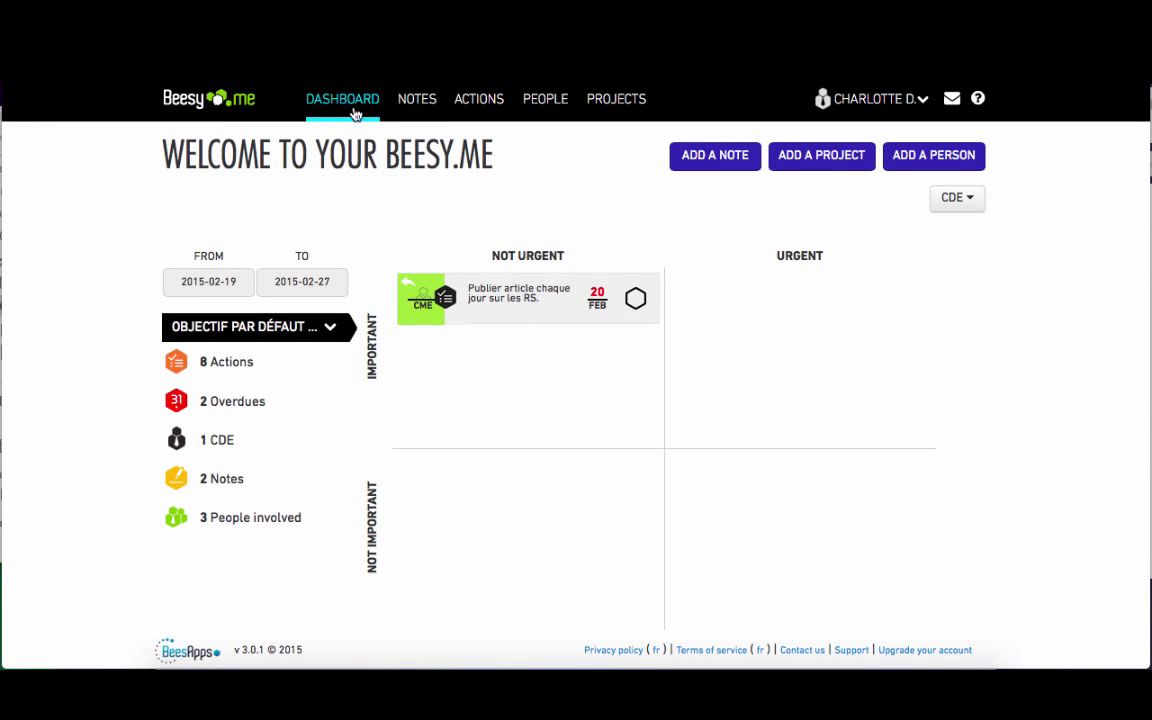
- Filter the dashboard to show only the second participant's actions
left_click(955, 210)
left_click(795, 156)
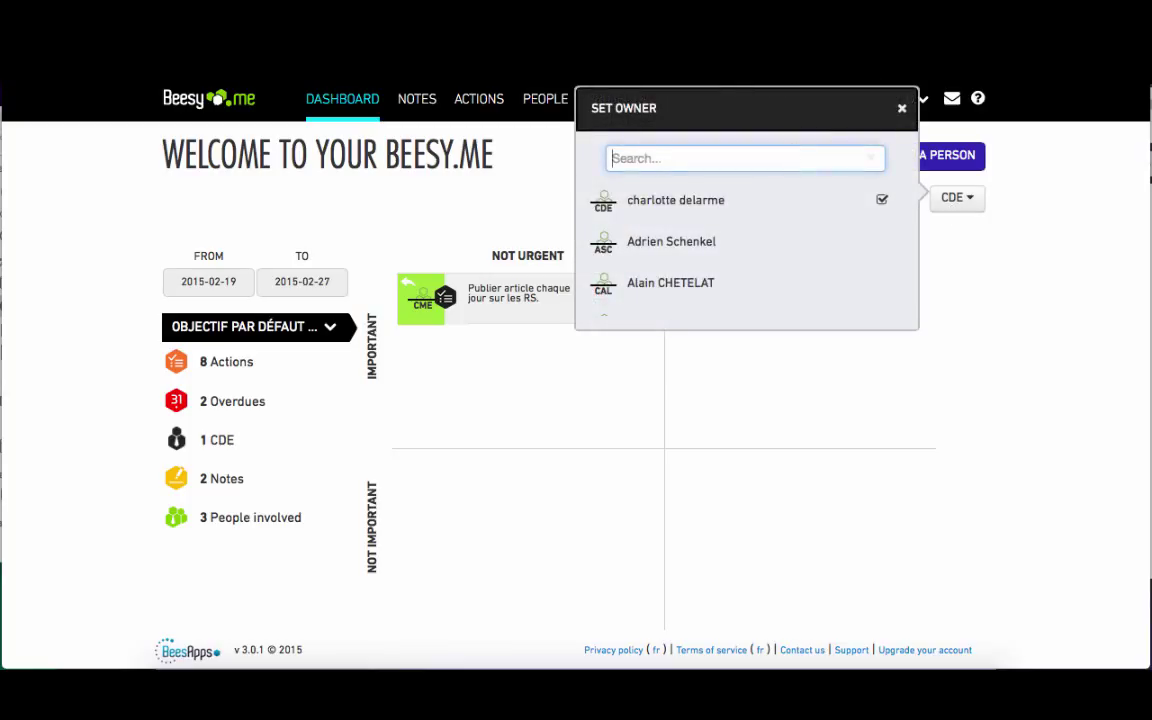
type("call")
left_click(738, 203)
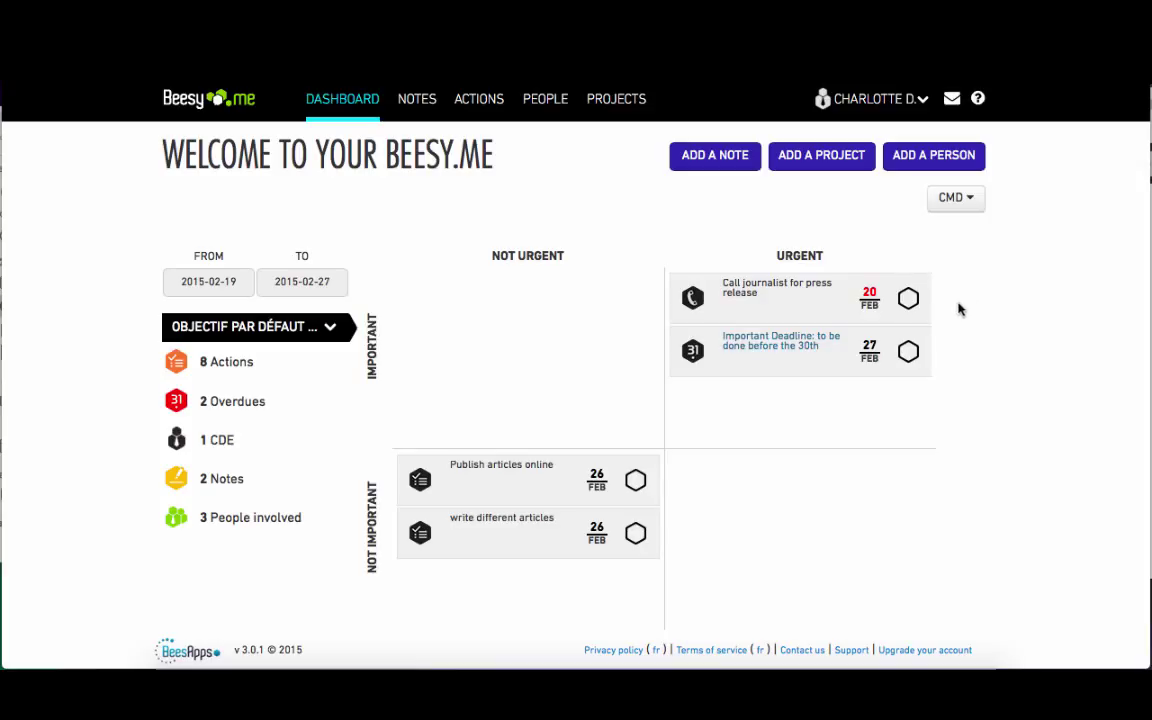
- Mark Important Deadline and Publish articles online as done, then go to Projects
left_click(909, 352)
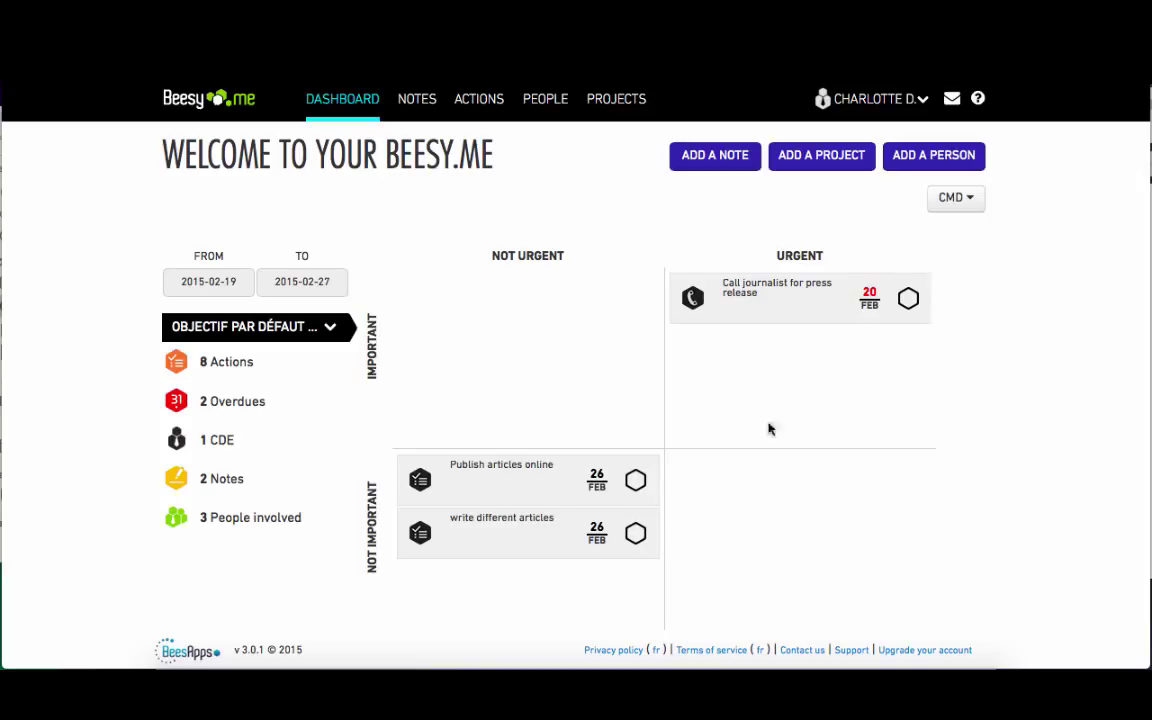
left_click(636, 482)
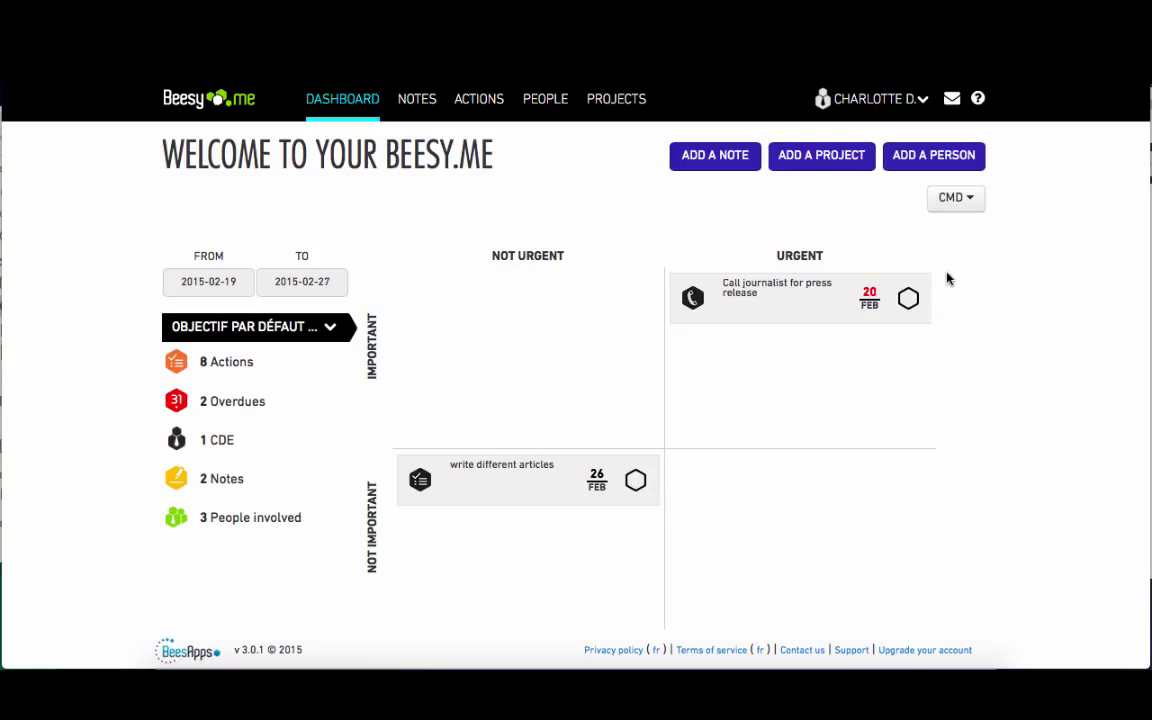
left_click(630, 98)
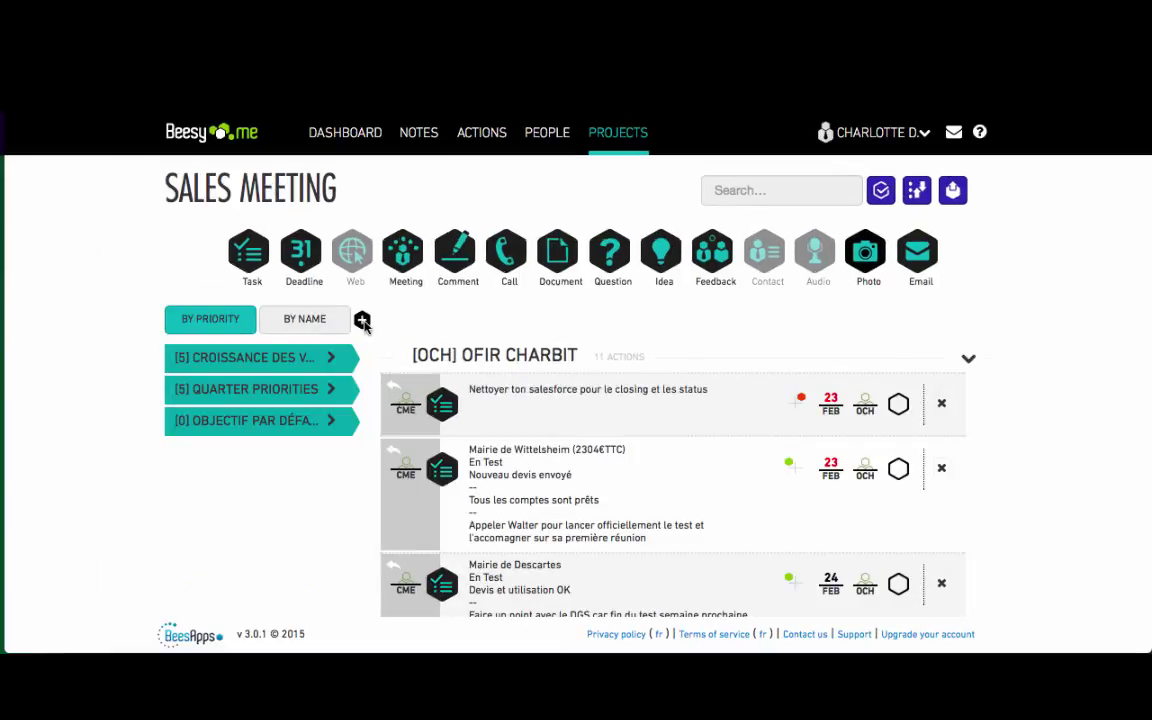
- Start a new project named 'Beesy Tutorial'
left_click(362, 319)
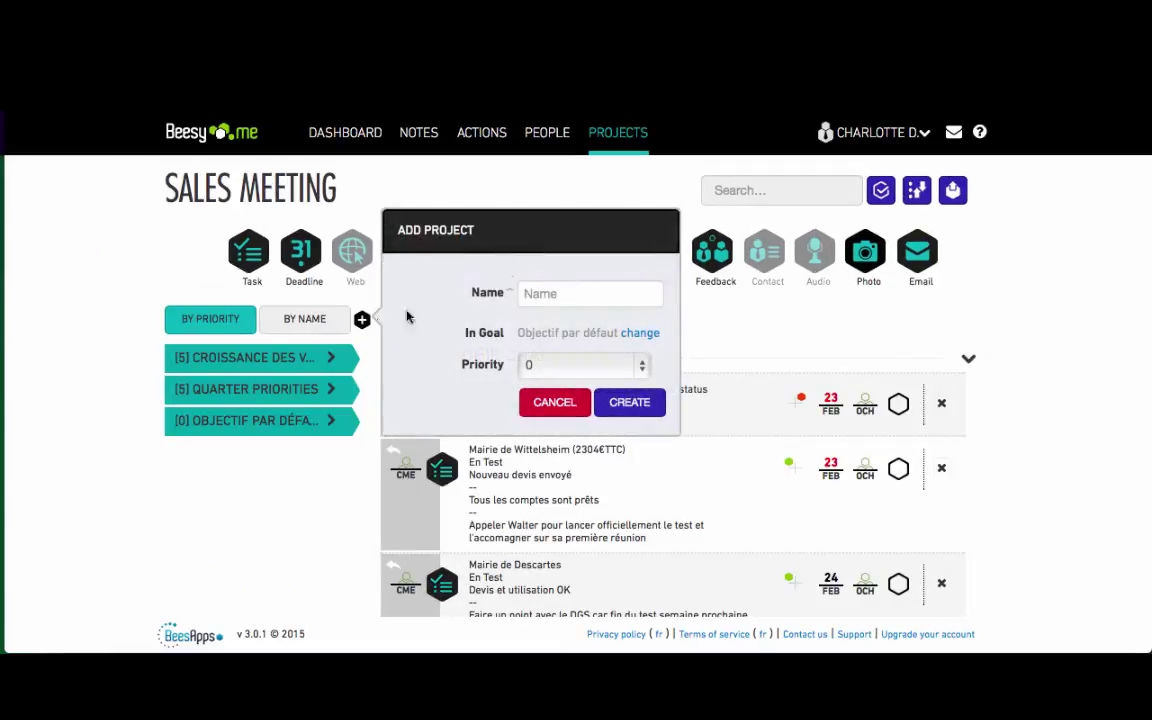
left_click(551, 291)
type("Be")
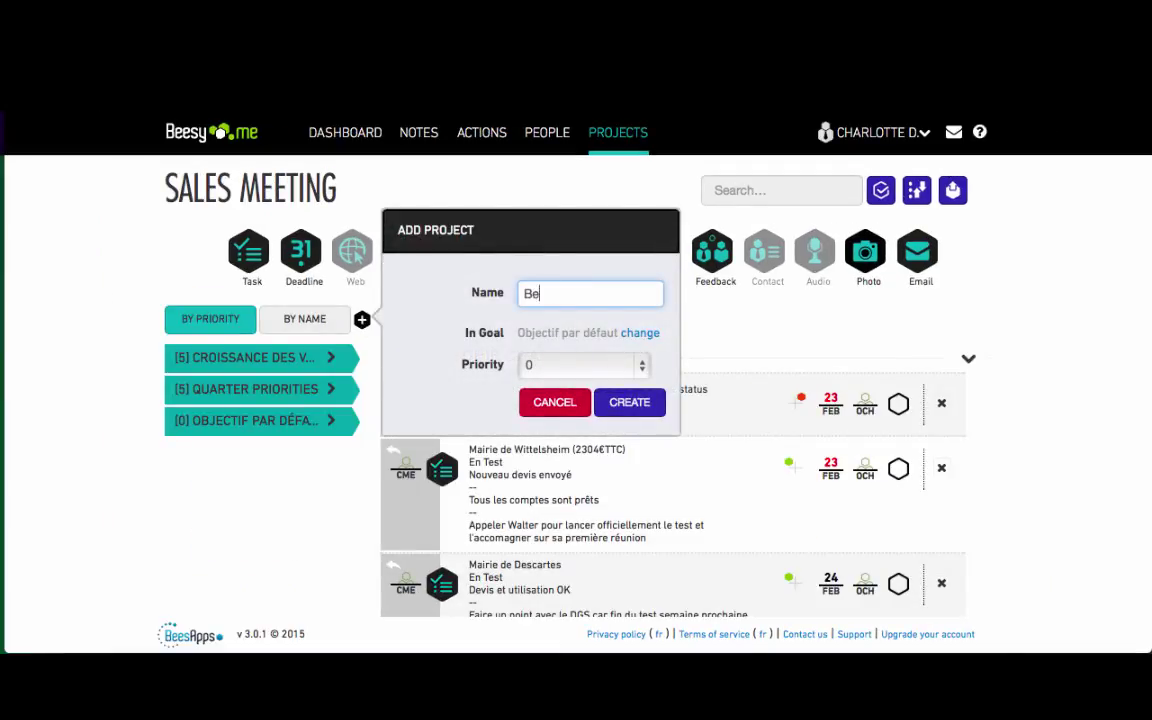
type("esy Tutorial")
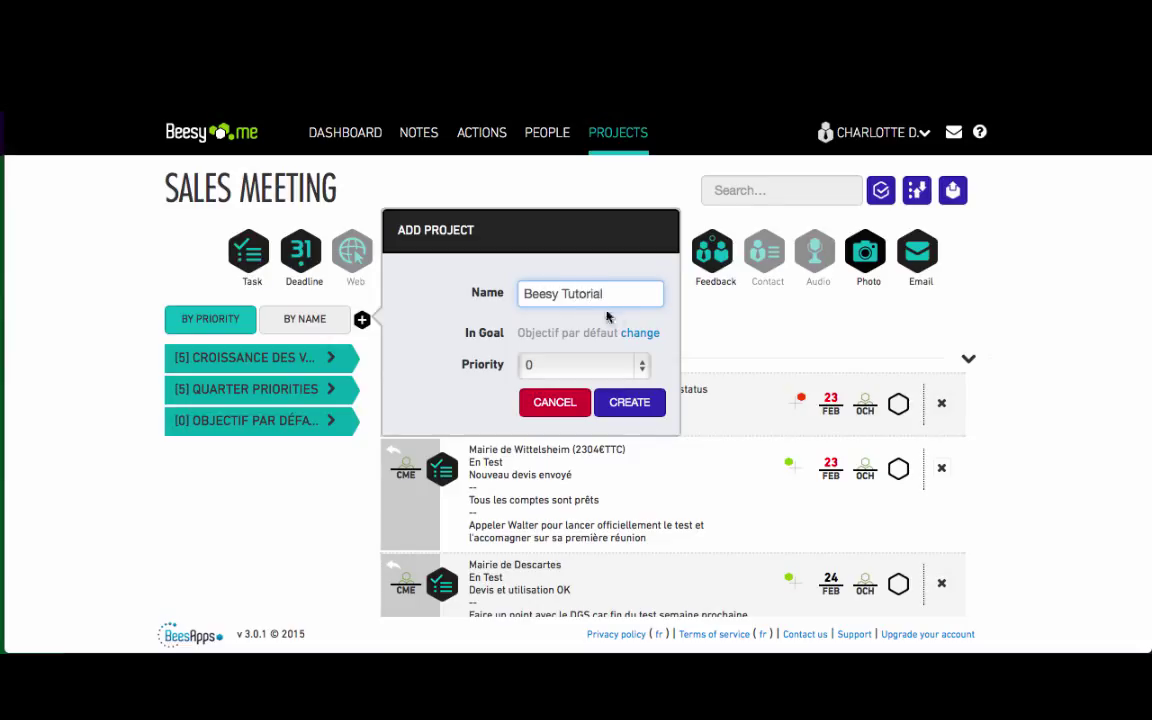
- Create a new goal named 'Tutorial' with priority 3
left_click(640, 332)
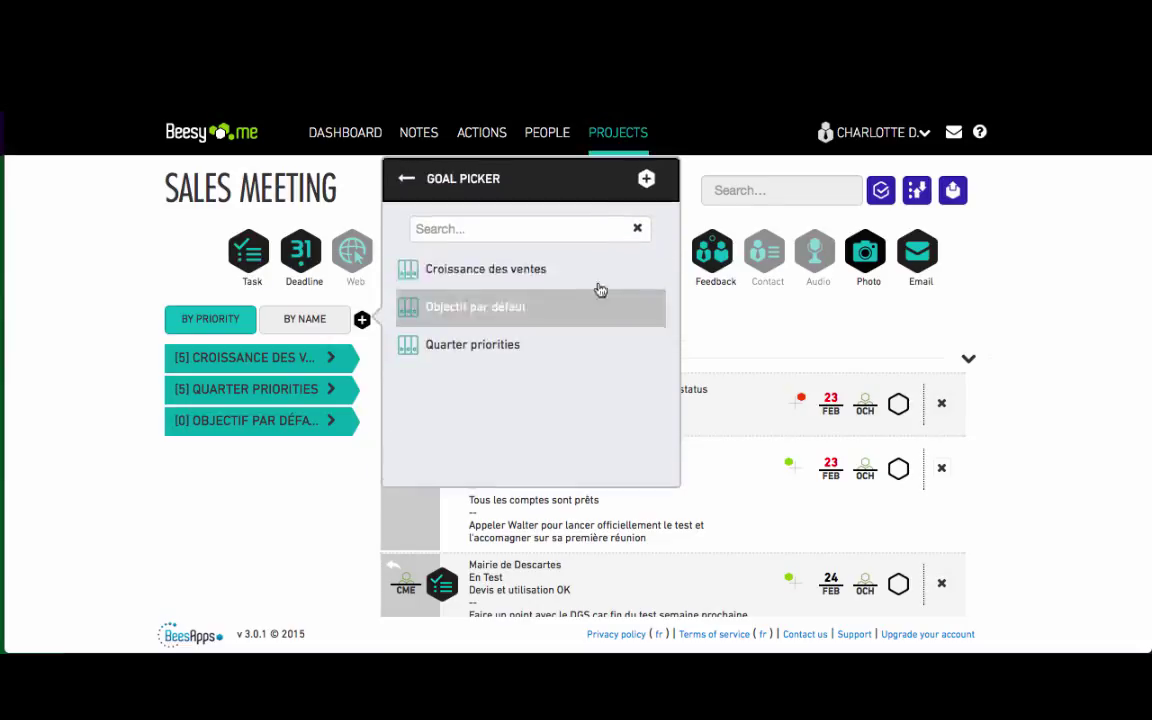
left_click(650, 179)
left_click(561, 310)
type("Tutorial")
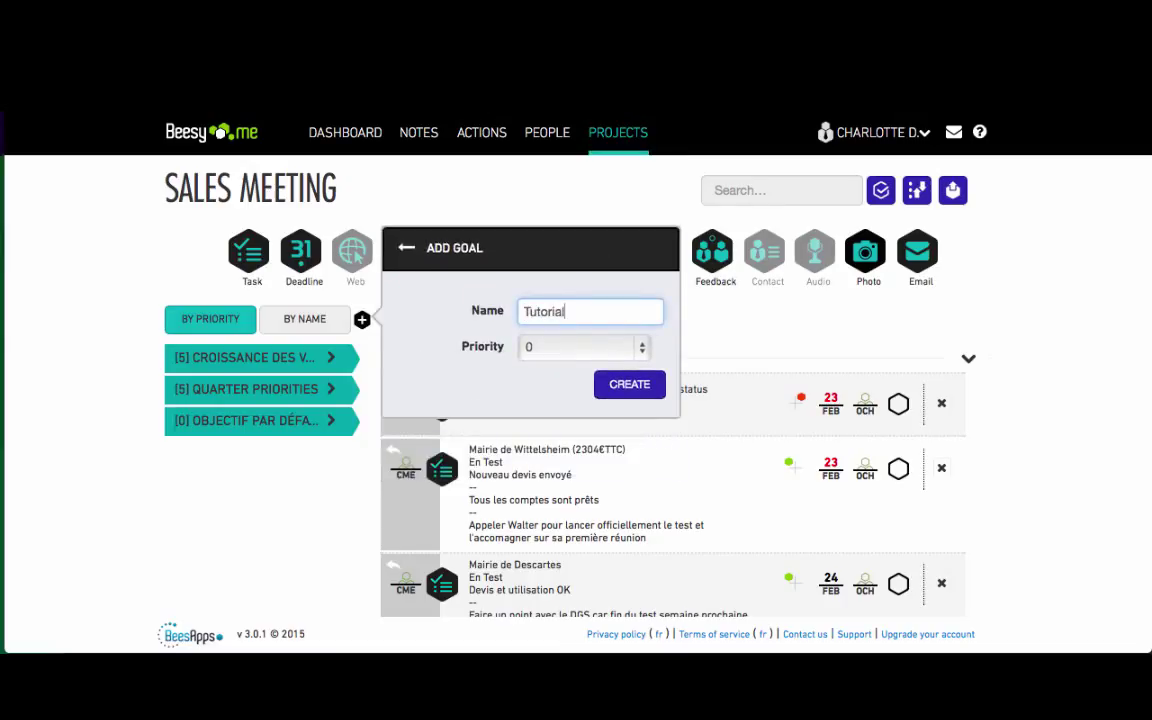
left_click(560, 346)
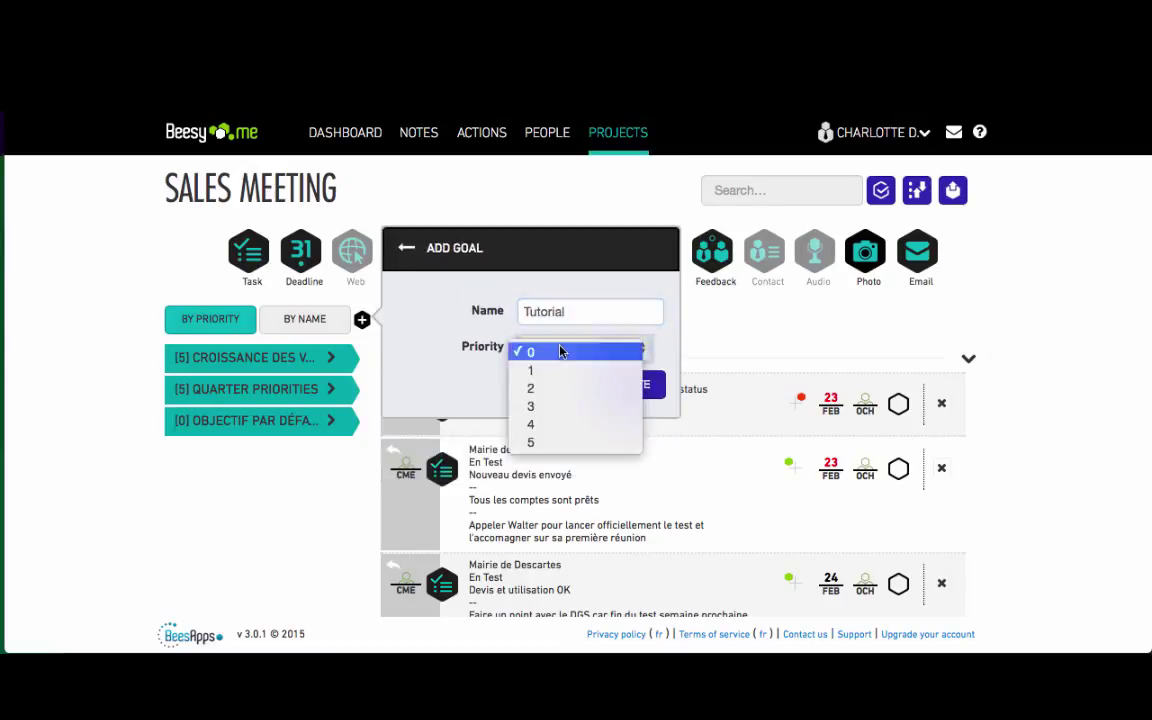
left_click(564, 406)
left_click(628, 384)
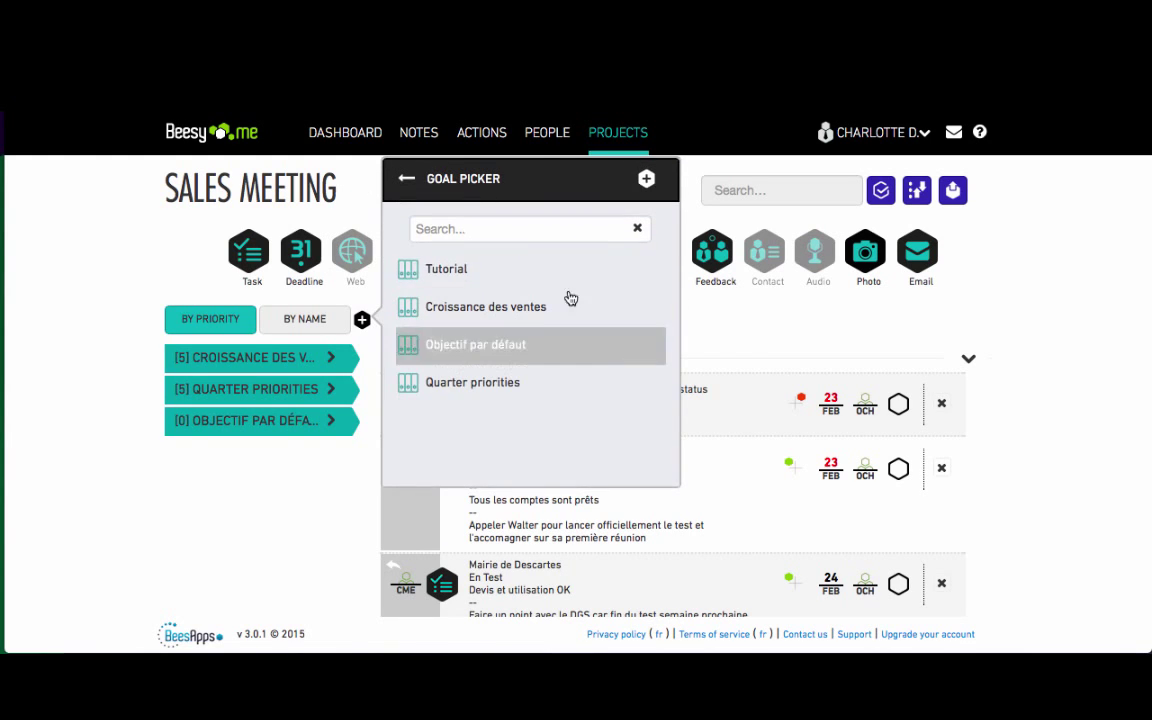
- Put the project in the Tutorial goal, create it, and show the notes list
left_click(438, 270)
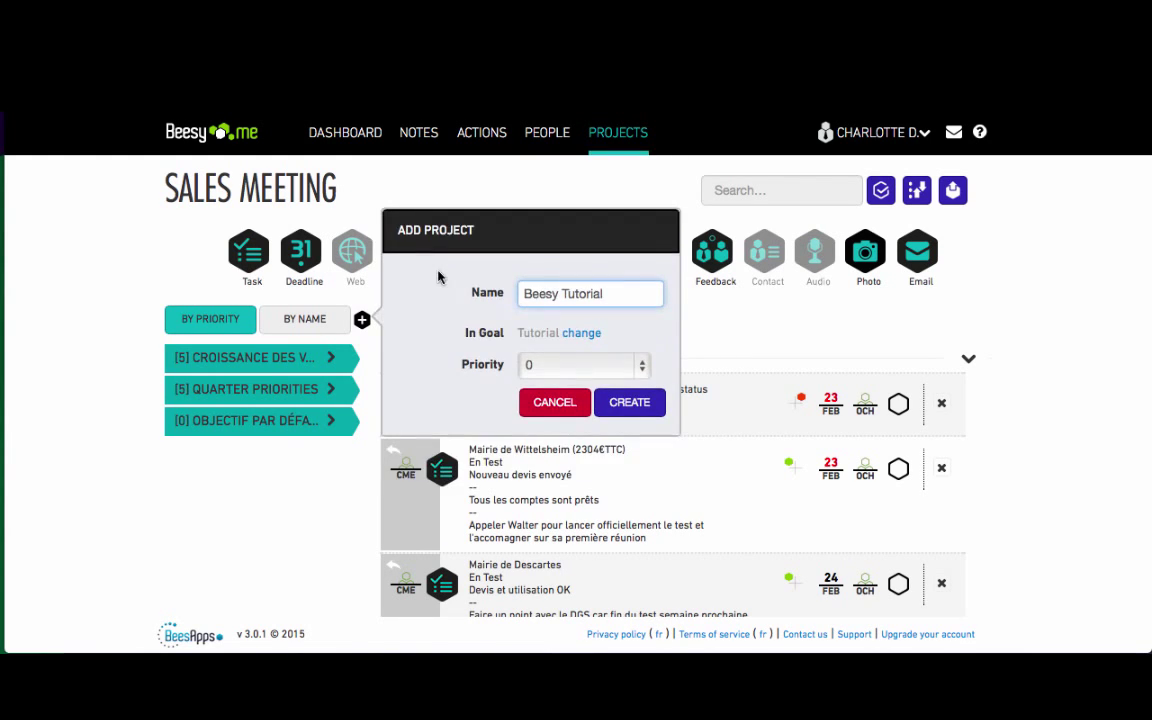
left_click(617, 410)
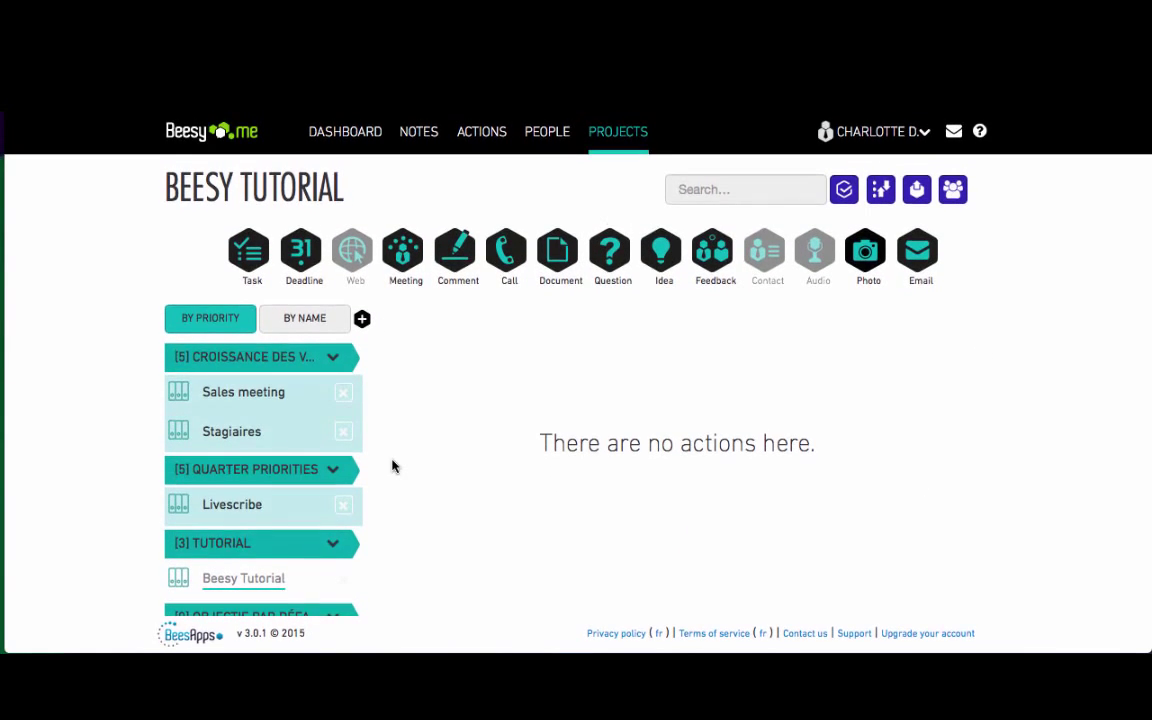
left_click(428, 143)
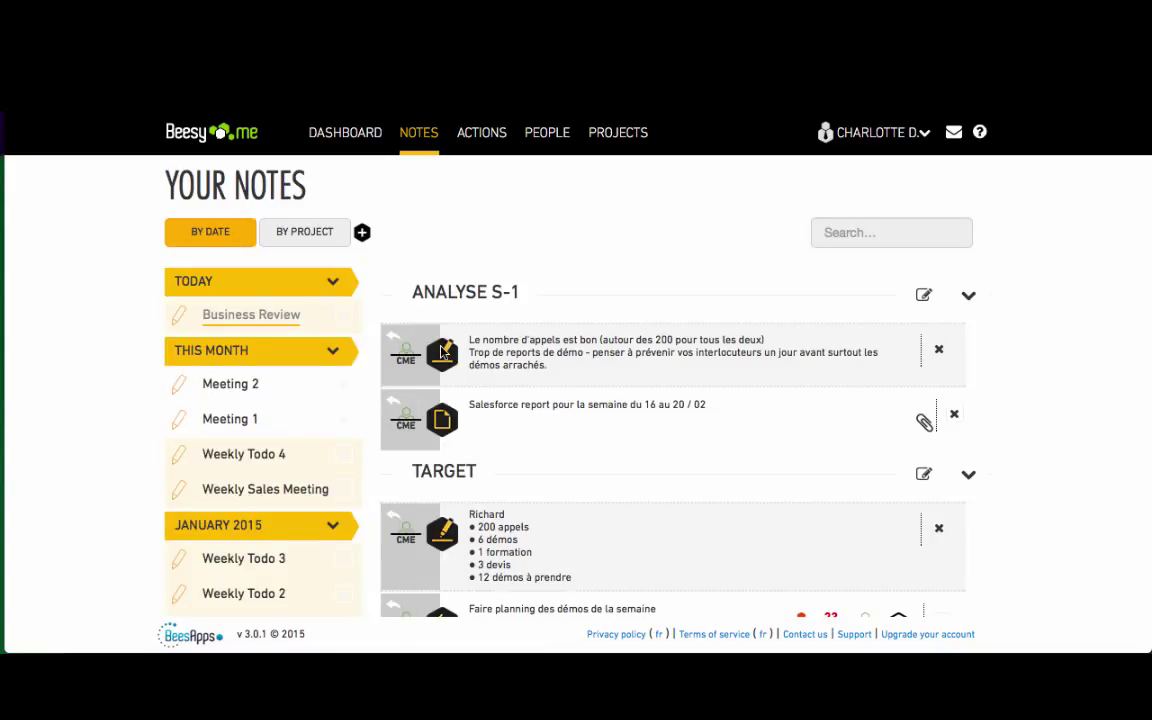
- Move the Meeting 1 note into Beesy Tutorial and open that project's actions
left_click(177, 417)
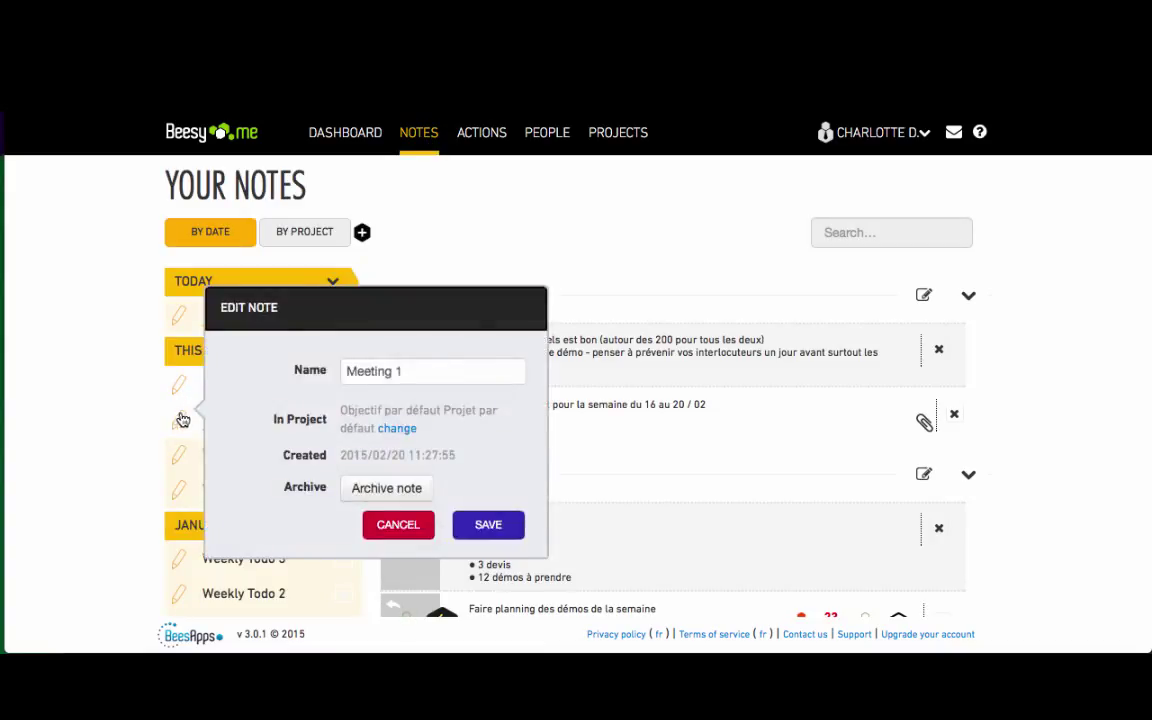
left_click(398, 428)
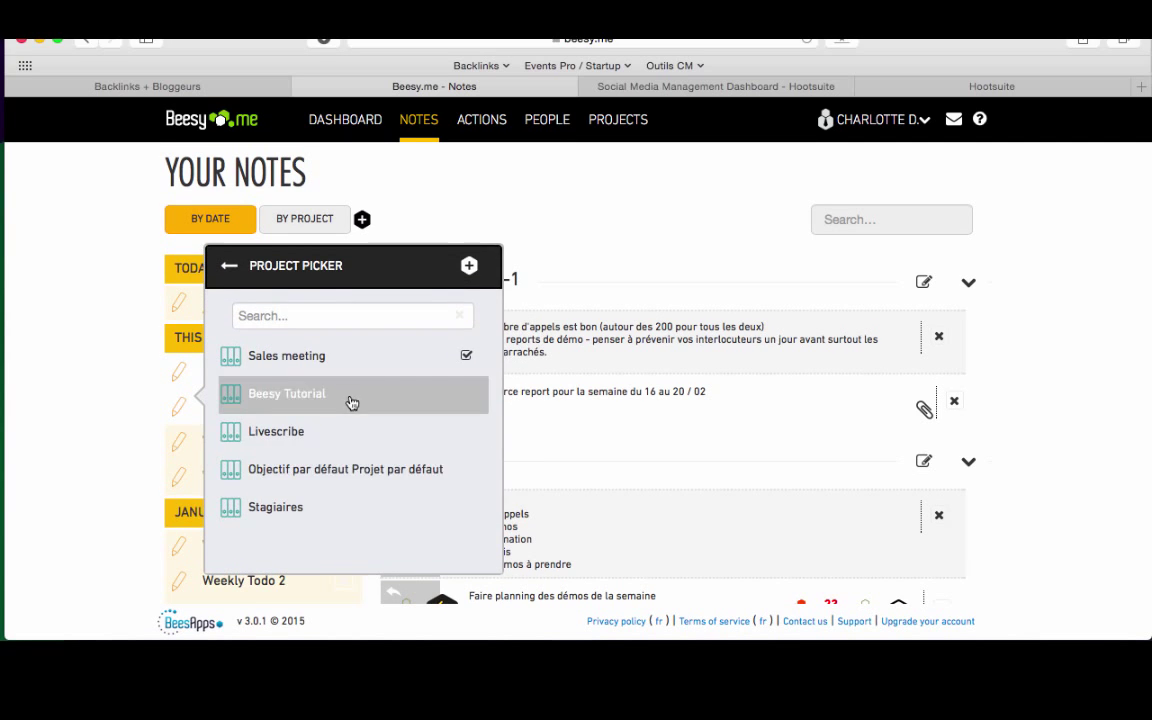
left_click(347, 400)
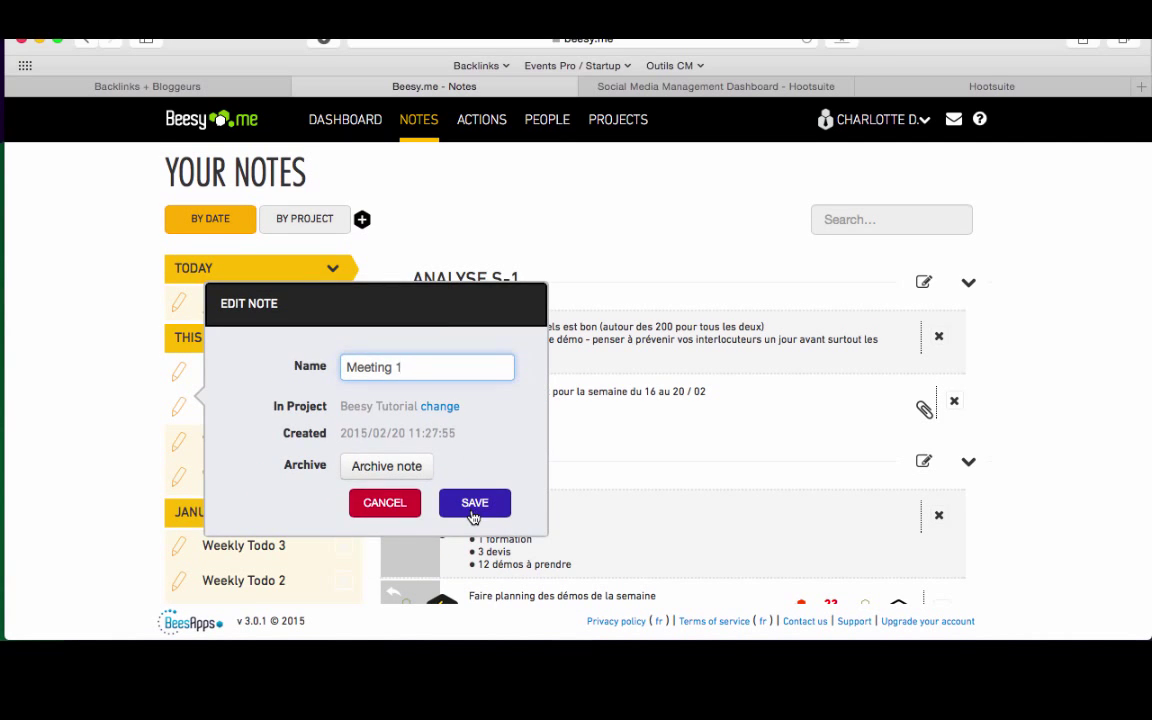
left_click(474, 504)
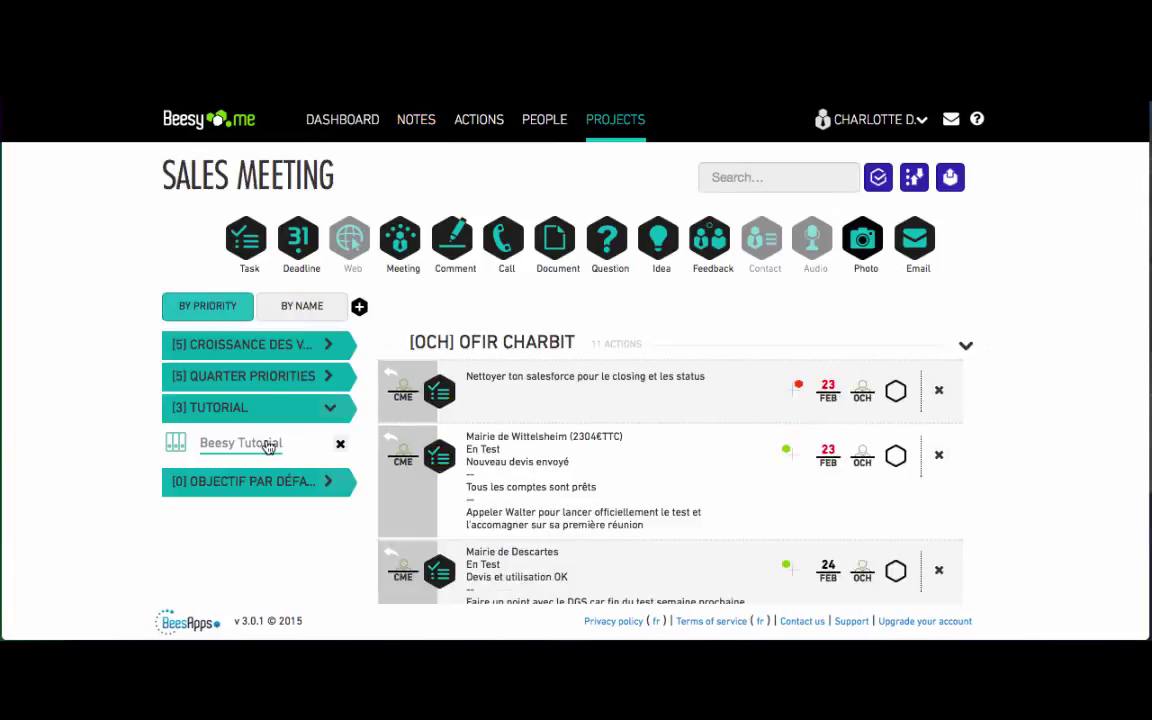
left_click(268, 444)
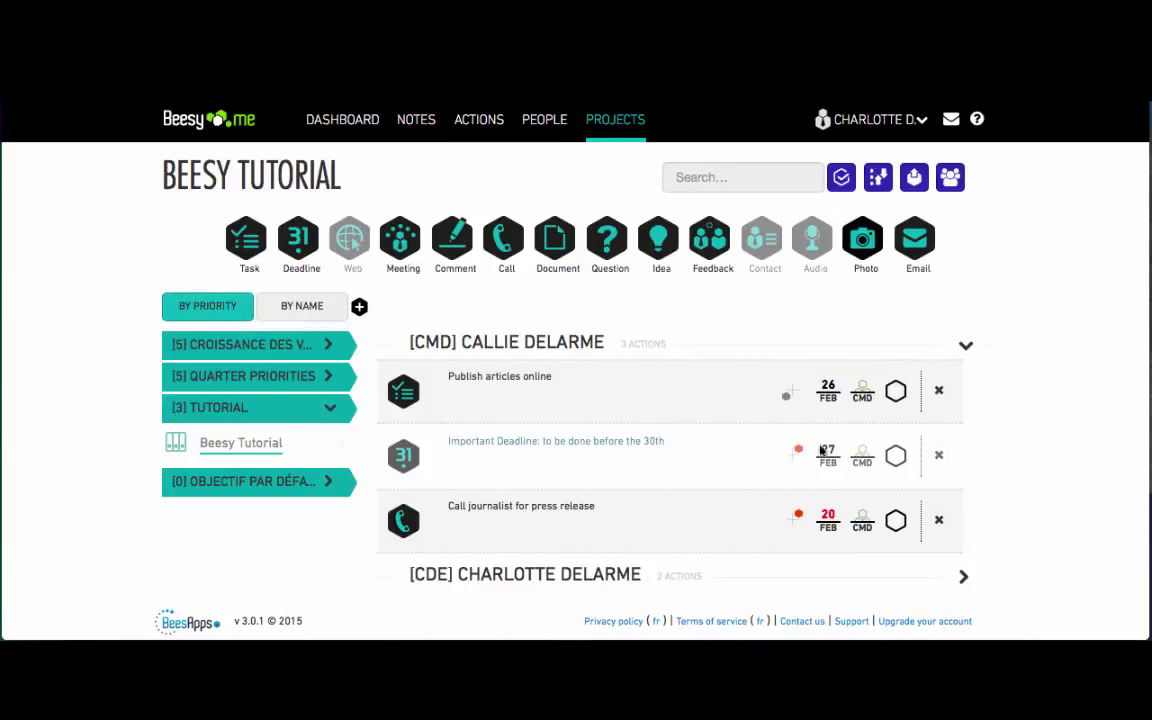
- Group Beesy Tutorial's actions by Action type and send them as a meeting-minutes email
left_click(878, 177)
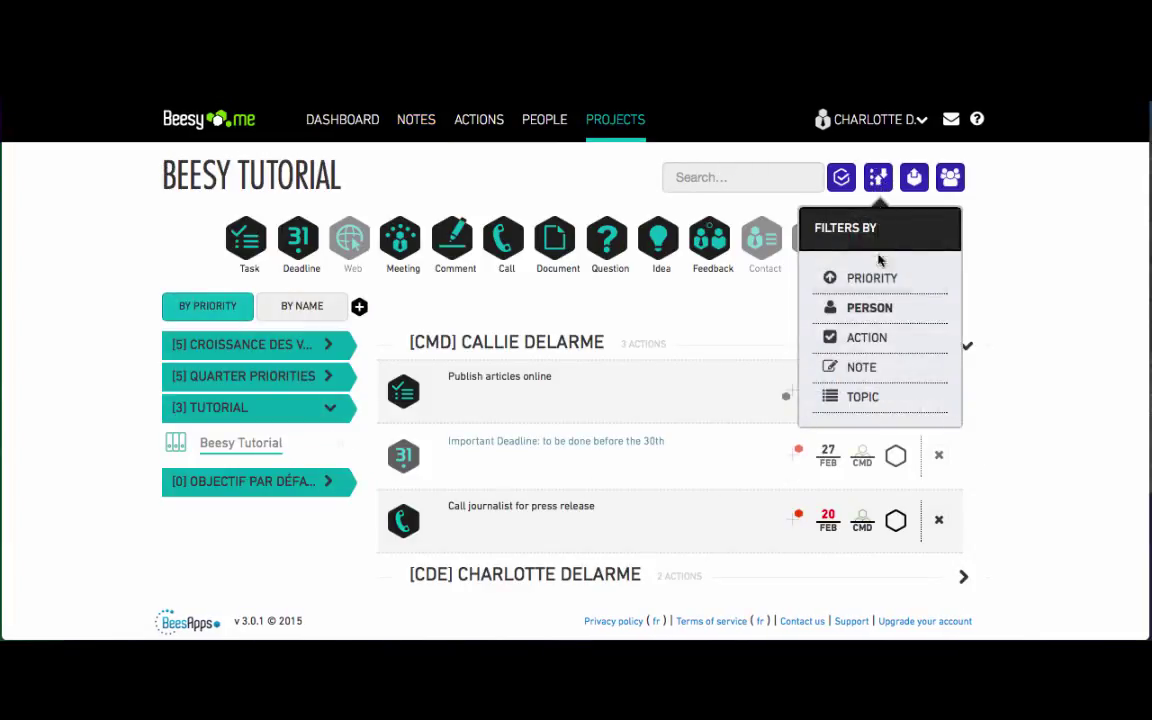
left_click(877, 339)
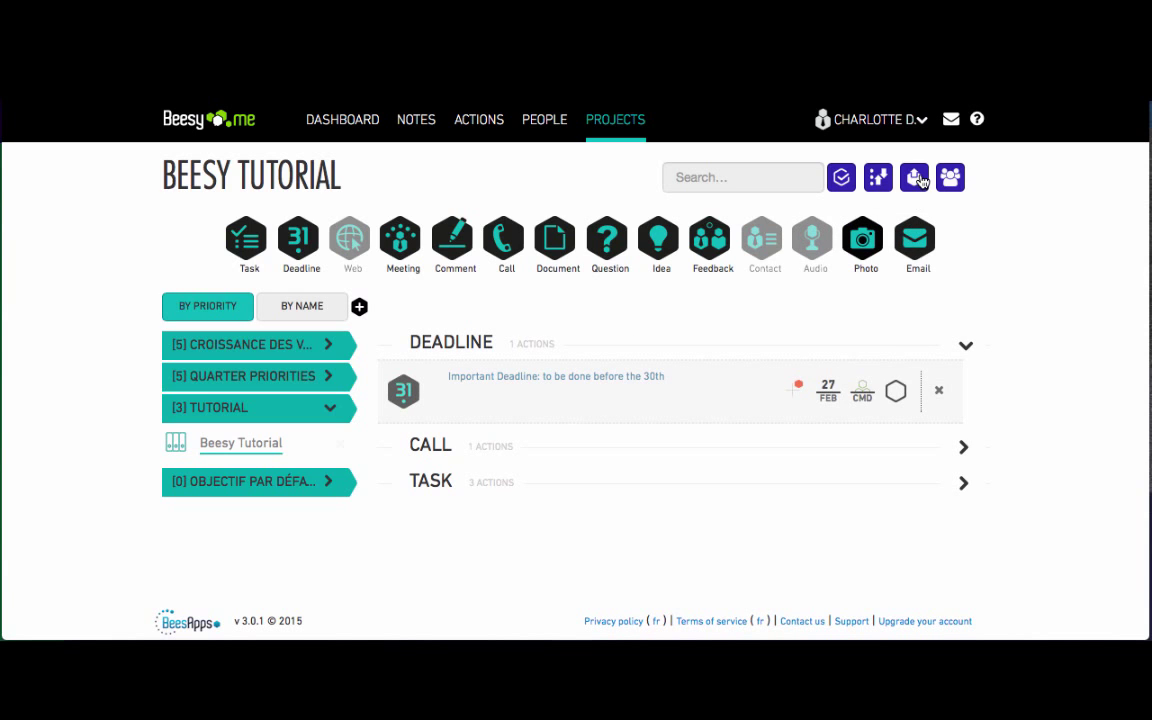
left_click(917, 178)
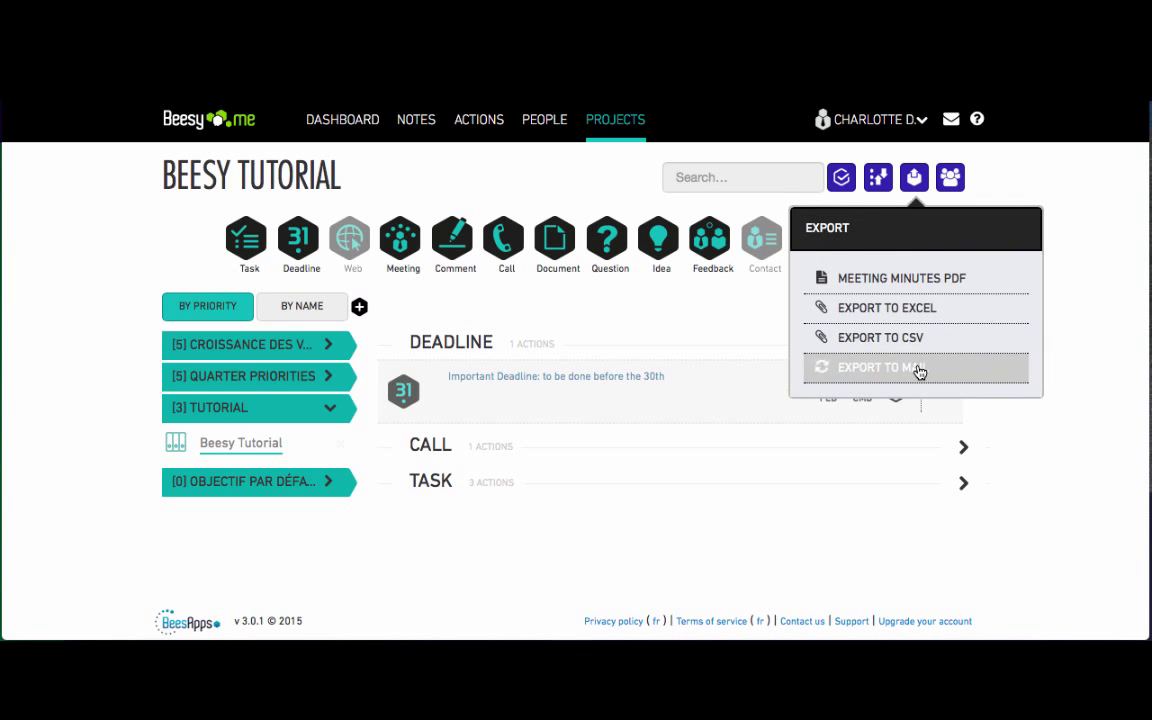
left_click(919, 368)
scroll(782, 410, "down", 5)
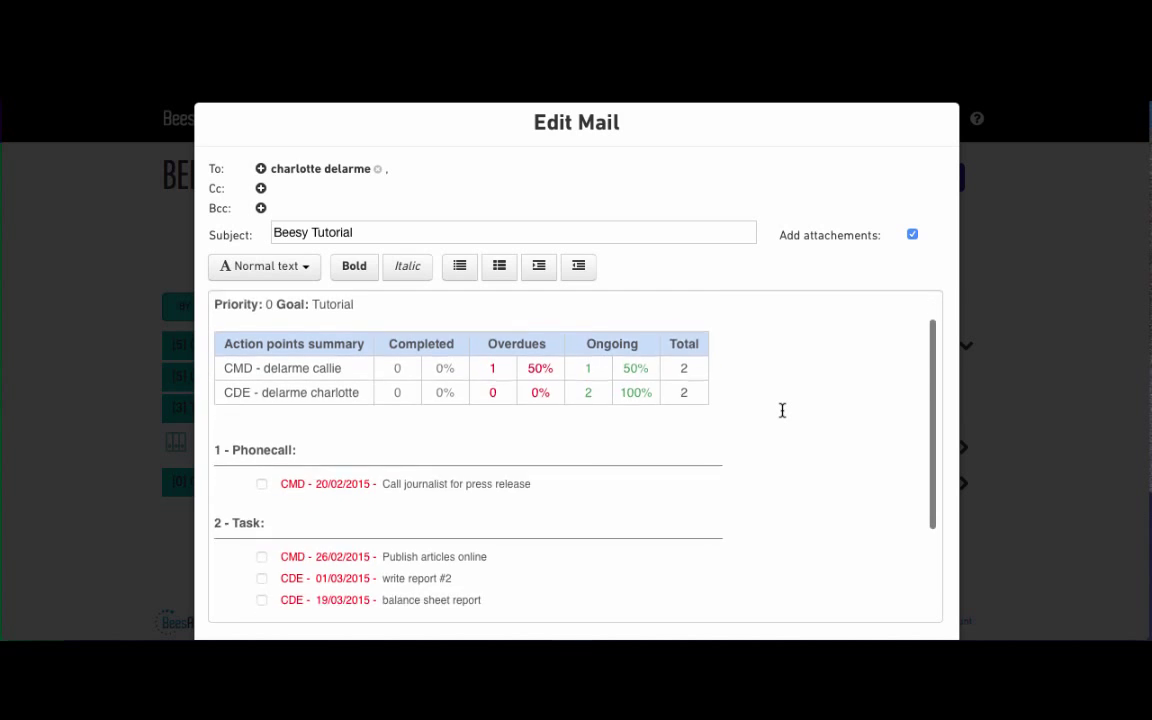
scroll(782, 410, "up", 3)
scroll(782, 410, "up", 2)
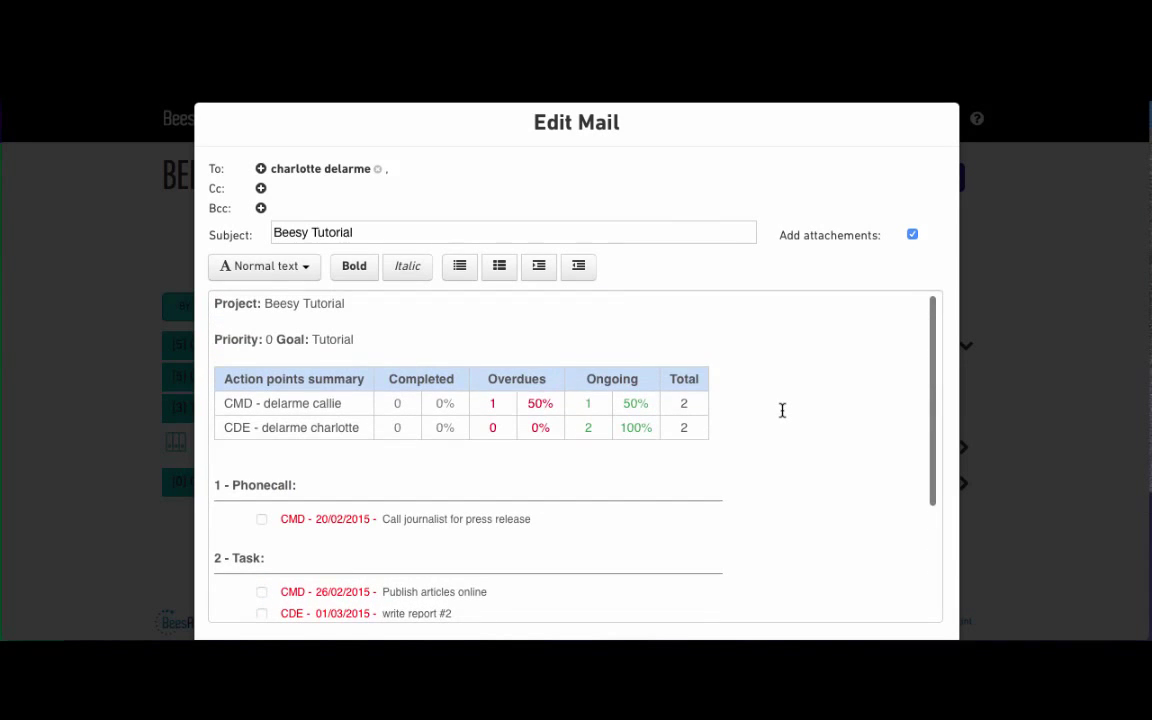
scroll(782, 410, "down", 4)
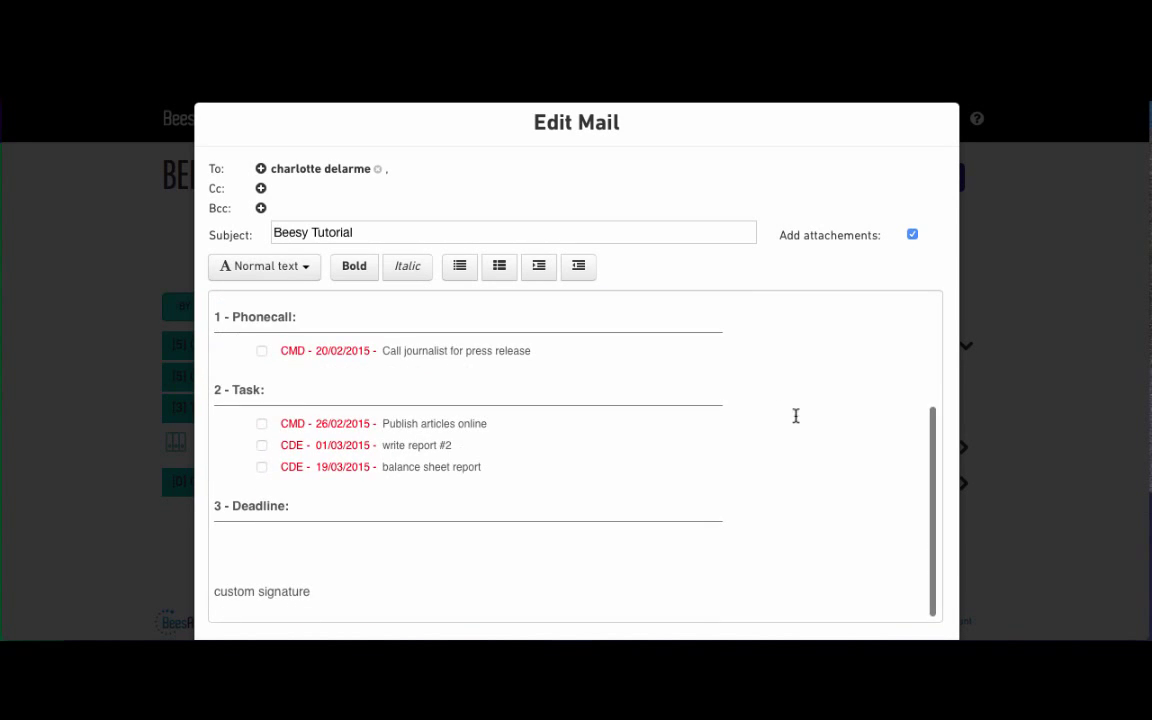
scroll(998, 607, "down", 1)
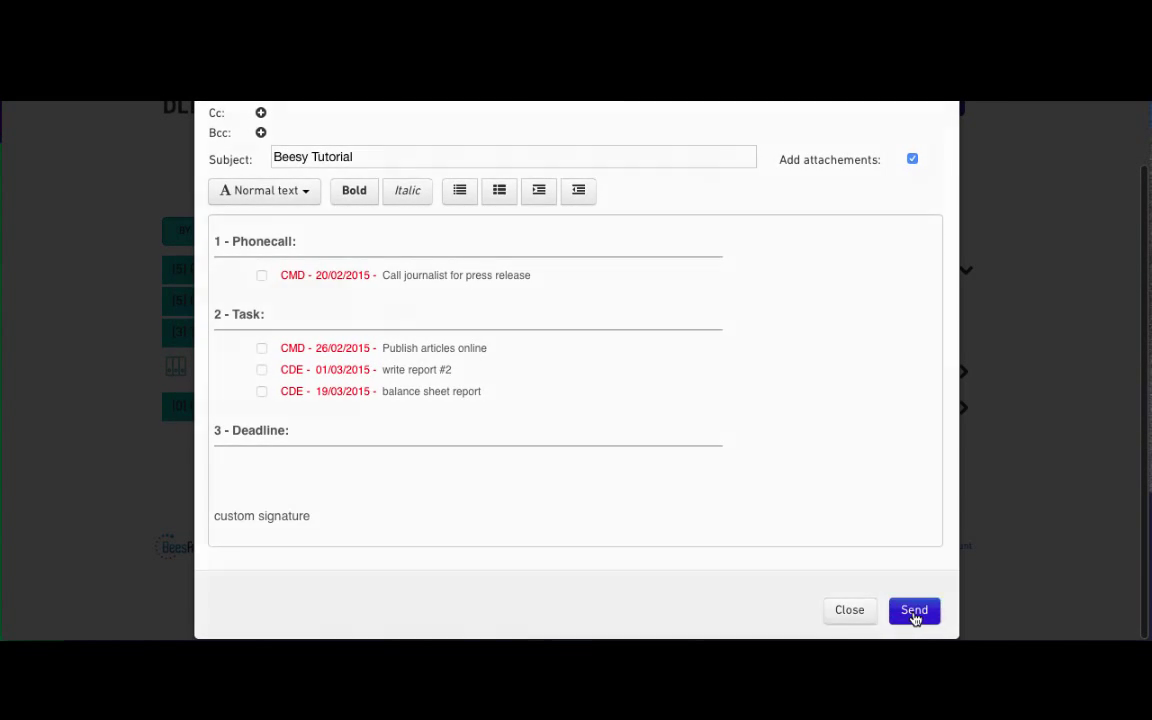
left_click(914, 612)
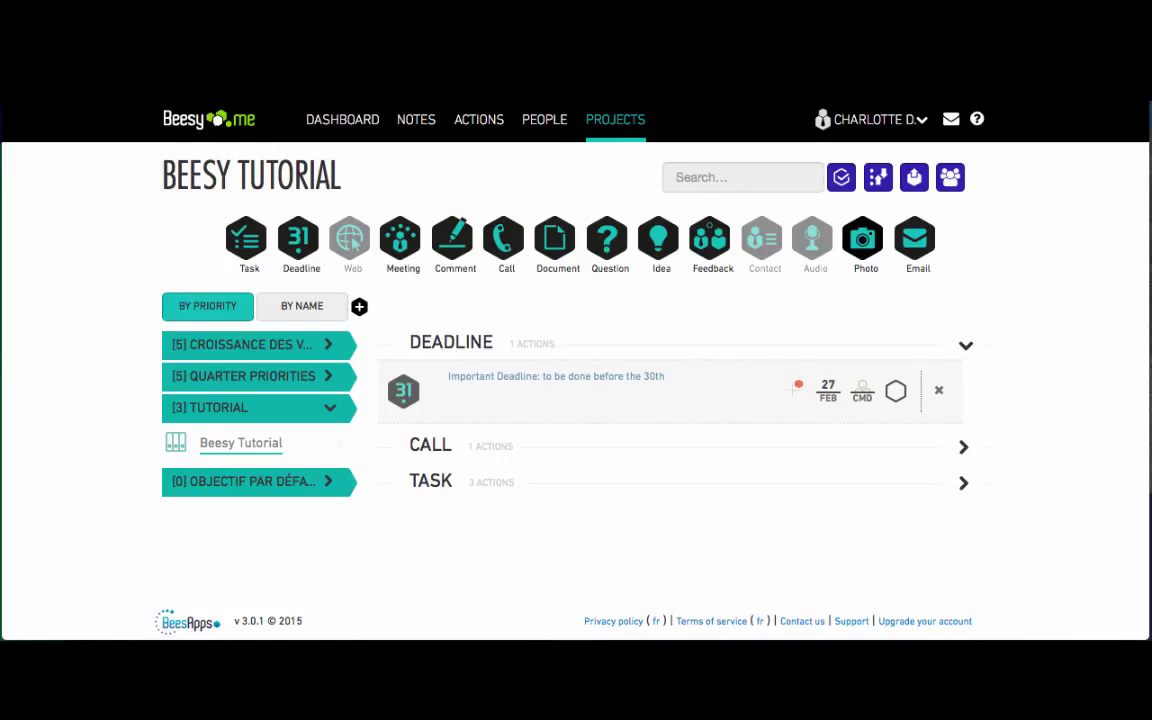
- Show the second contact's actions grouped by Project and export them to mail
left_click(550, 120)
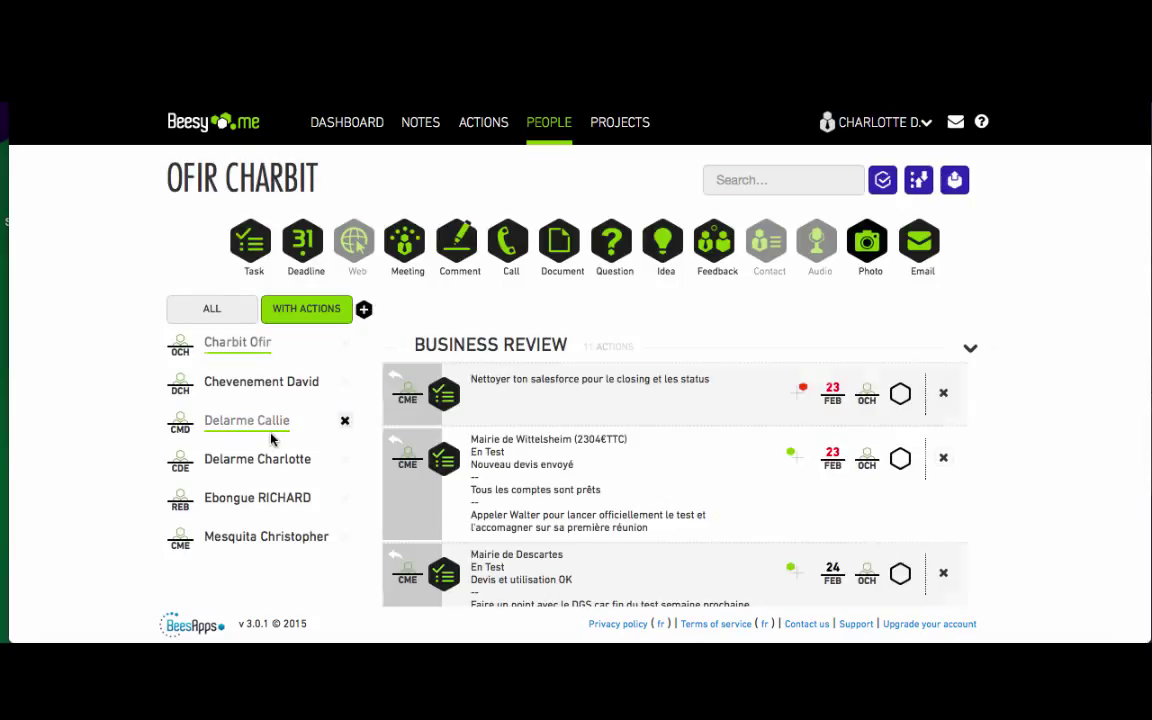
left_click(271, 436)
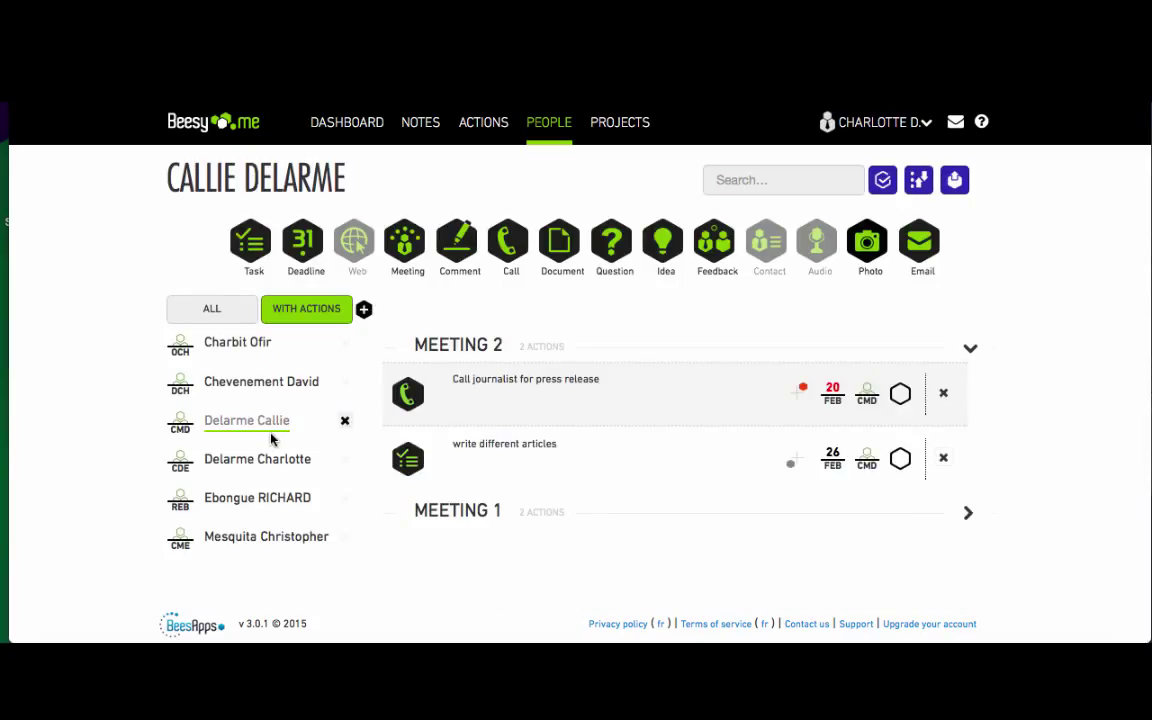
left_click(920, 184)
left_click(902, 316)
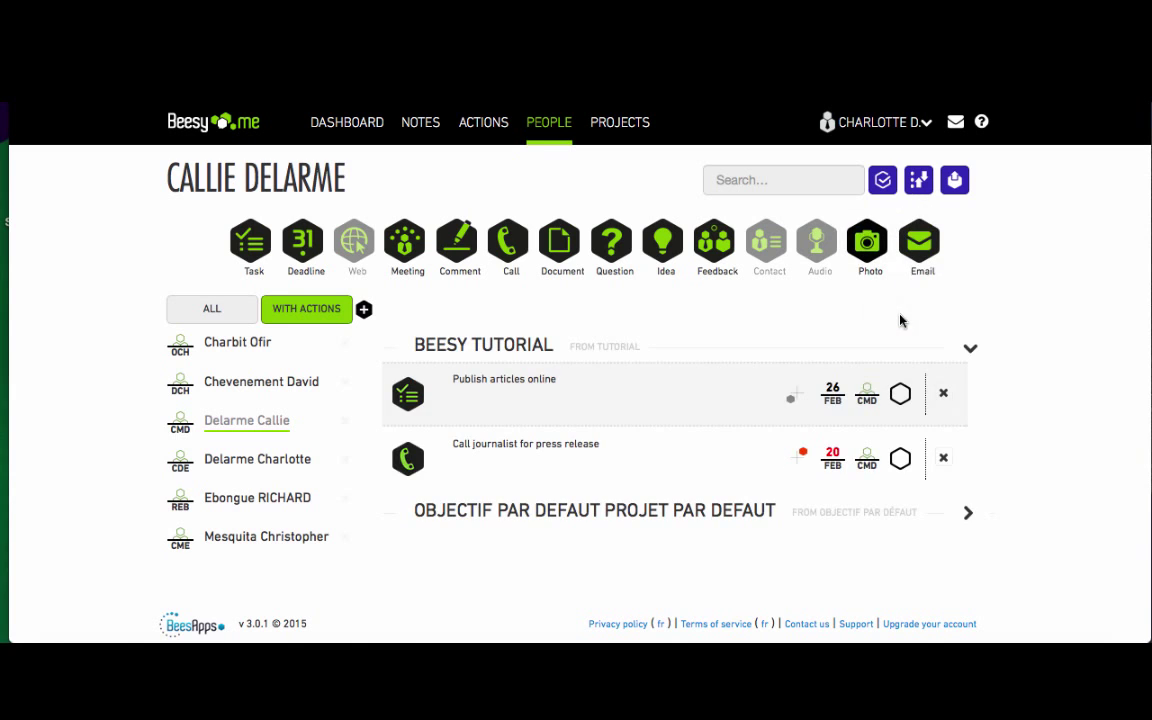
left_click(954, 180)
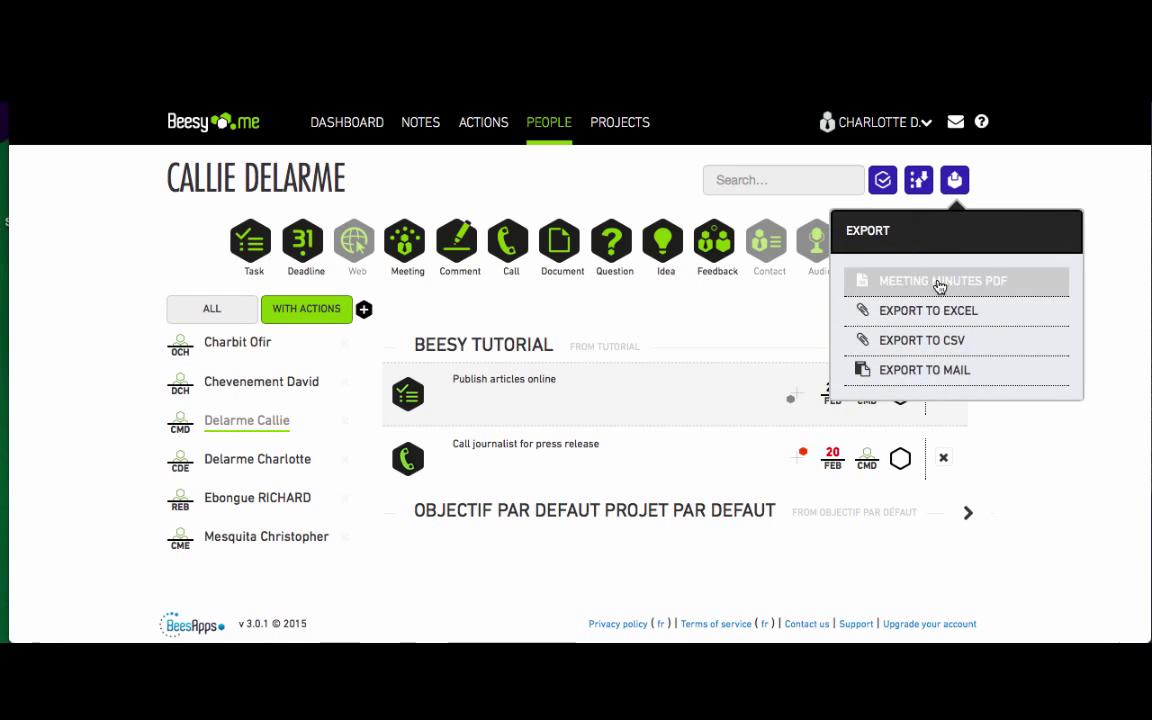
left_click(864, 372)
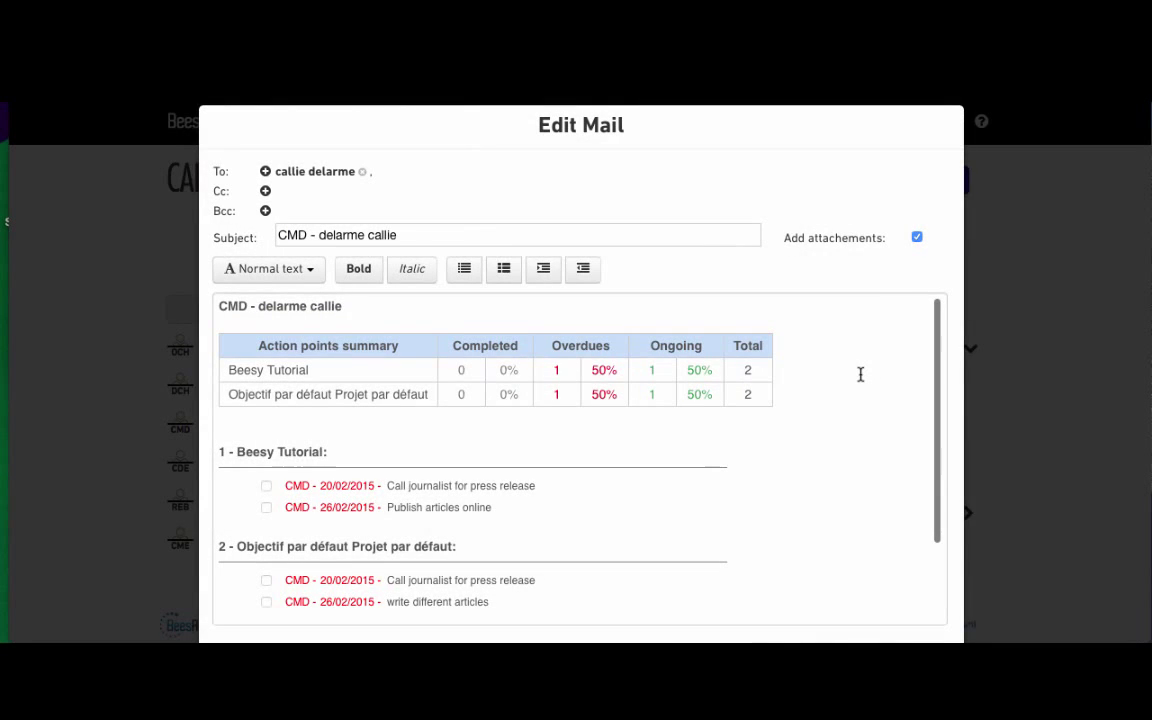
scroll(858, 376, "down", 2)
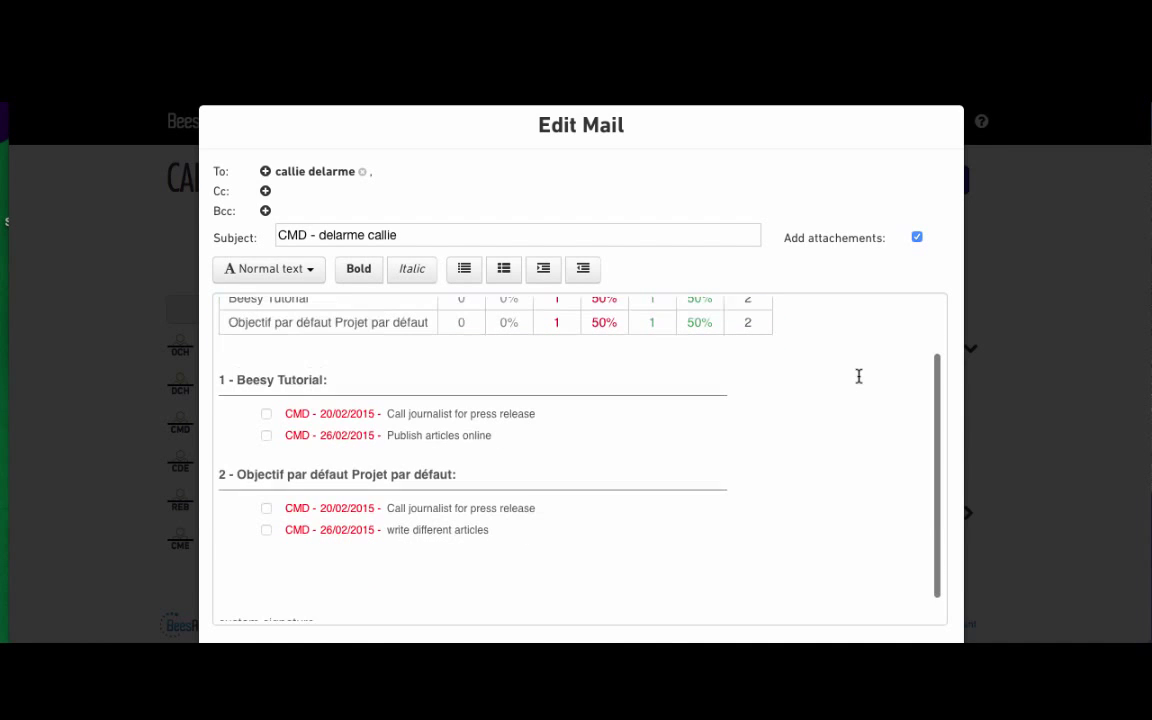
scroll(865, 510, "down", 1)
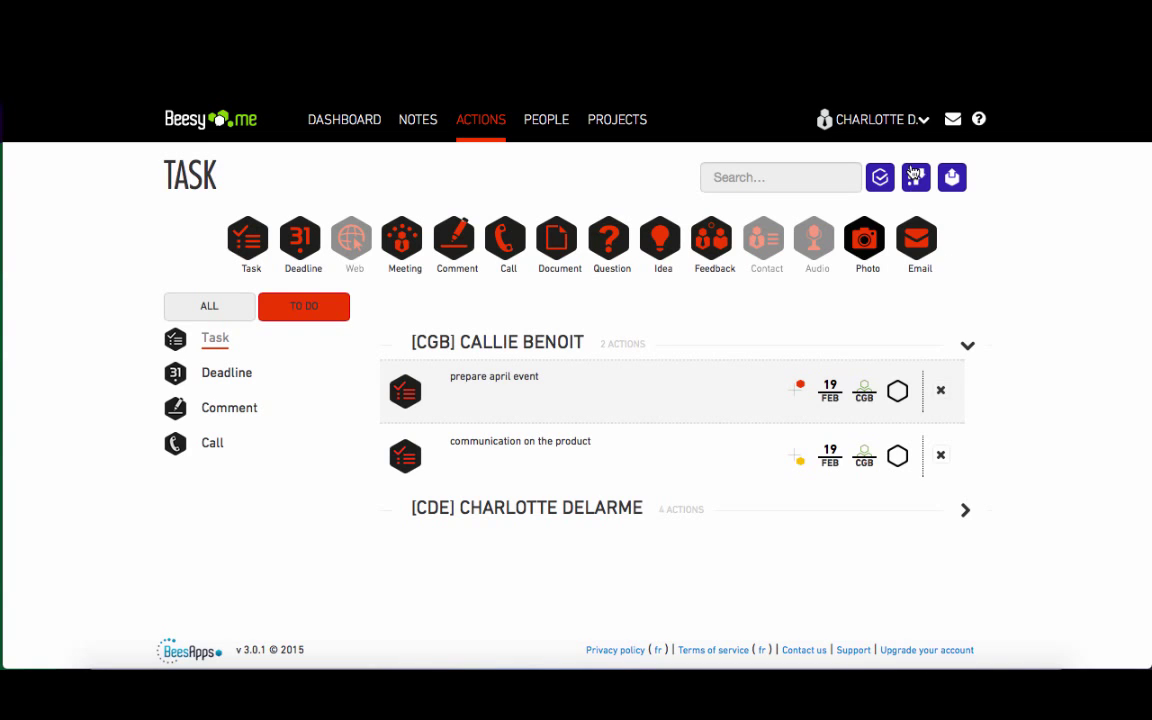
- Group the tasks by Project, export them to mail, and add a Cc contact
left_click(914, 176)
left_click(913, 308)
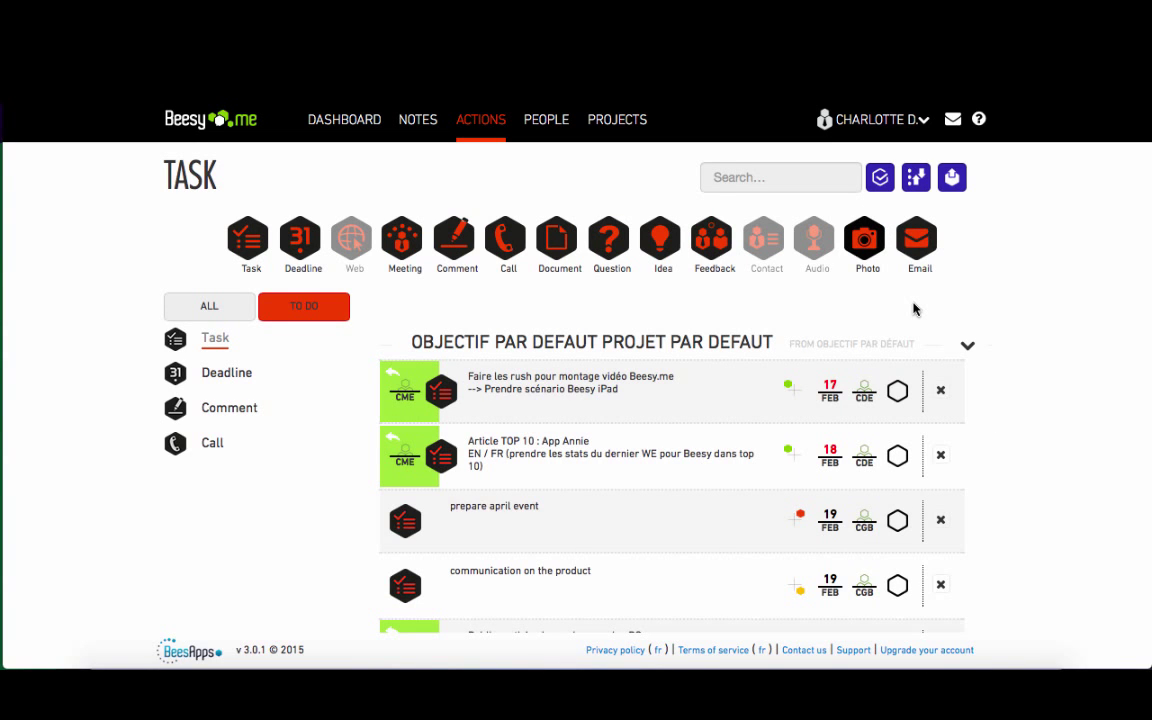
left_click(955, 182)
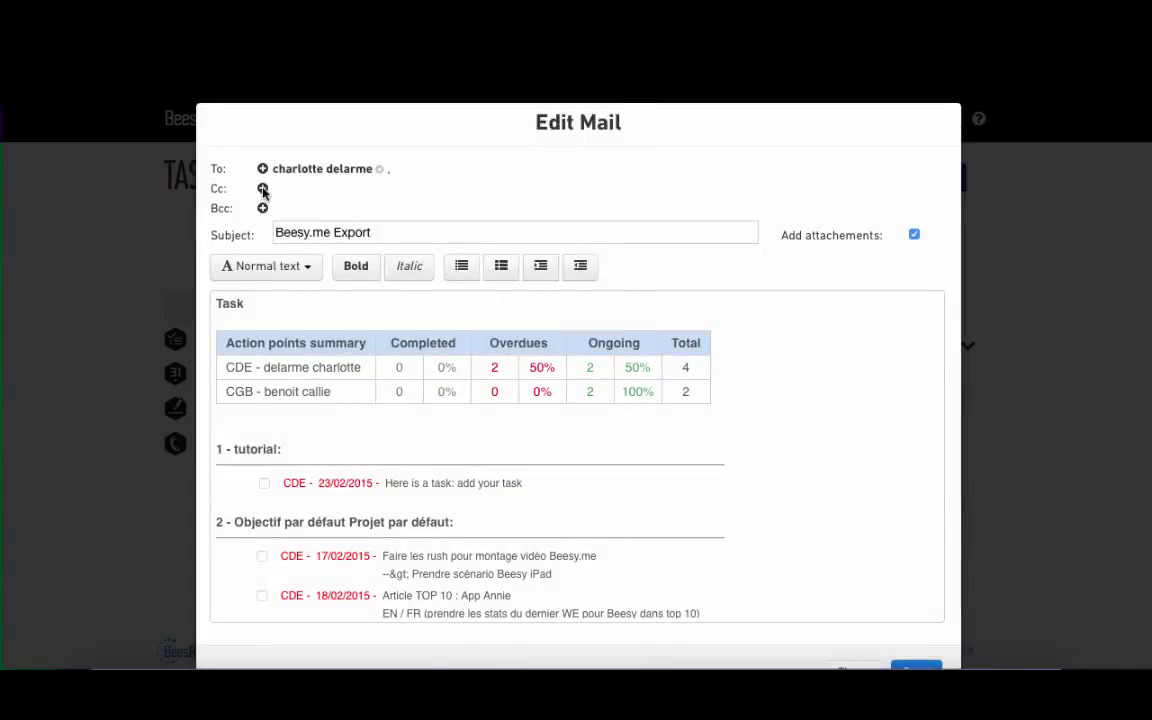
left_click(263, 190)
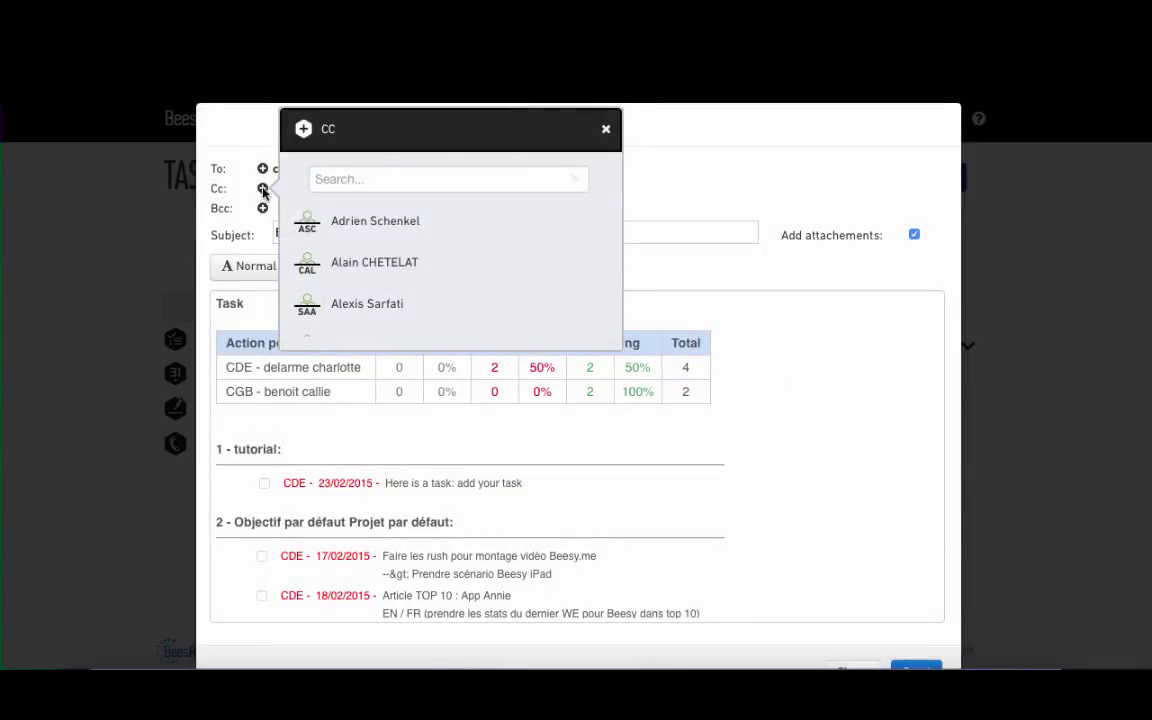
type("call")
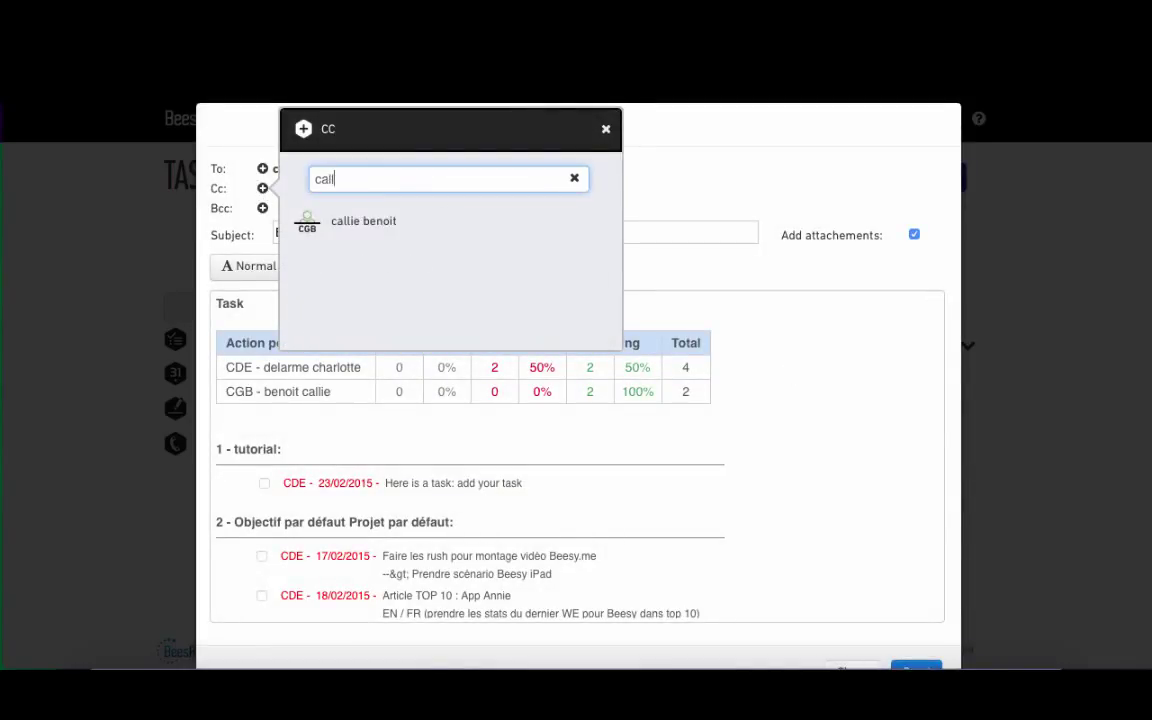
left_click(370, 226)
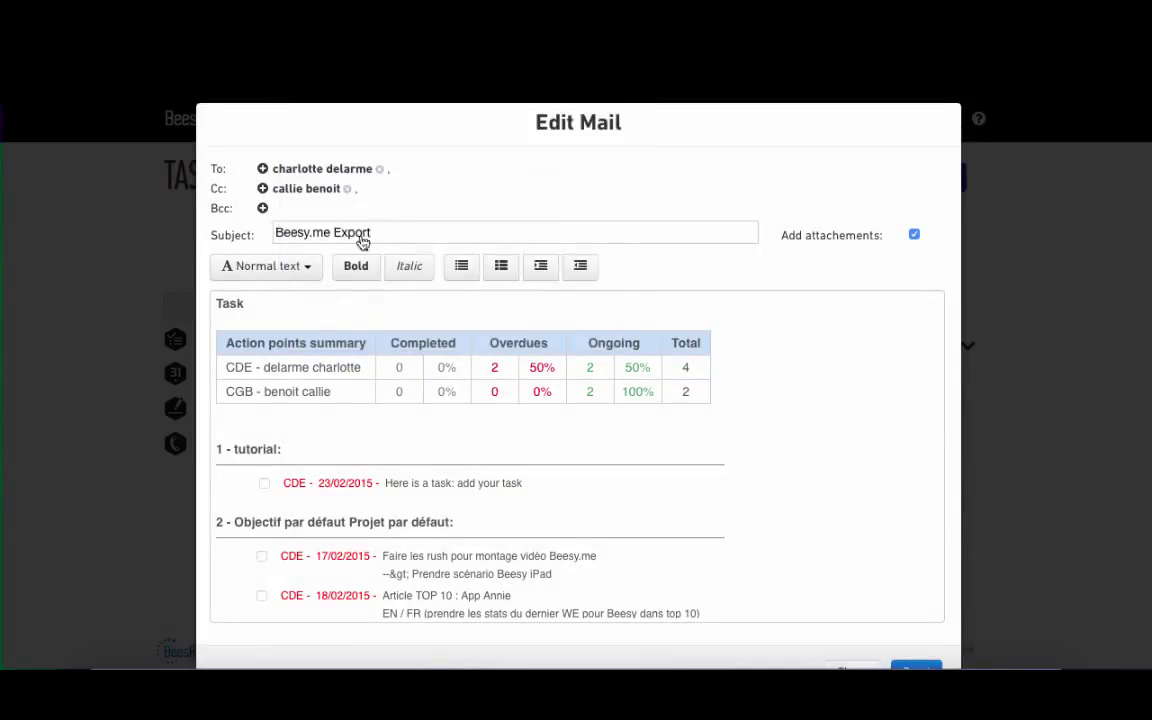
- Insert an 'Add your content' line above the Task heading and send the email
left_click(218, 304)
type("Add your content")
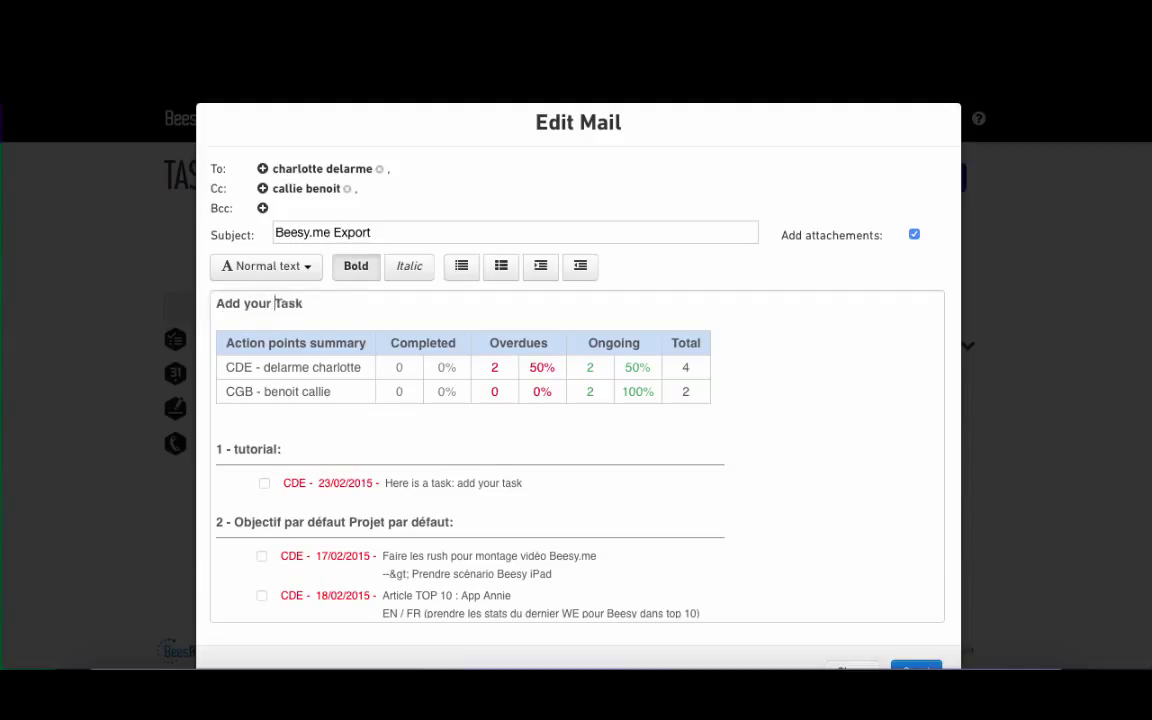
key("Return")
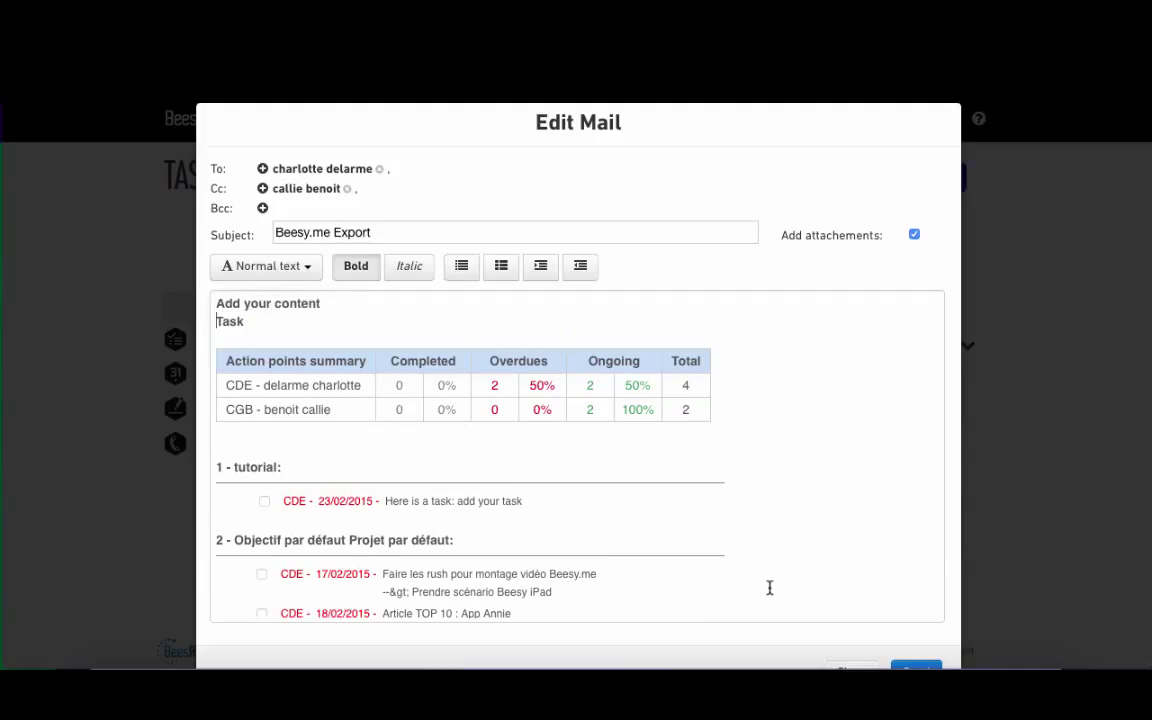
scroll(922, 592, "down", 2)
left_click(920, 648)
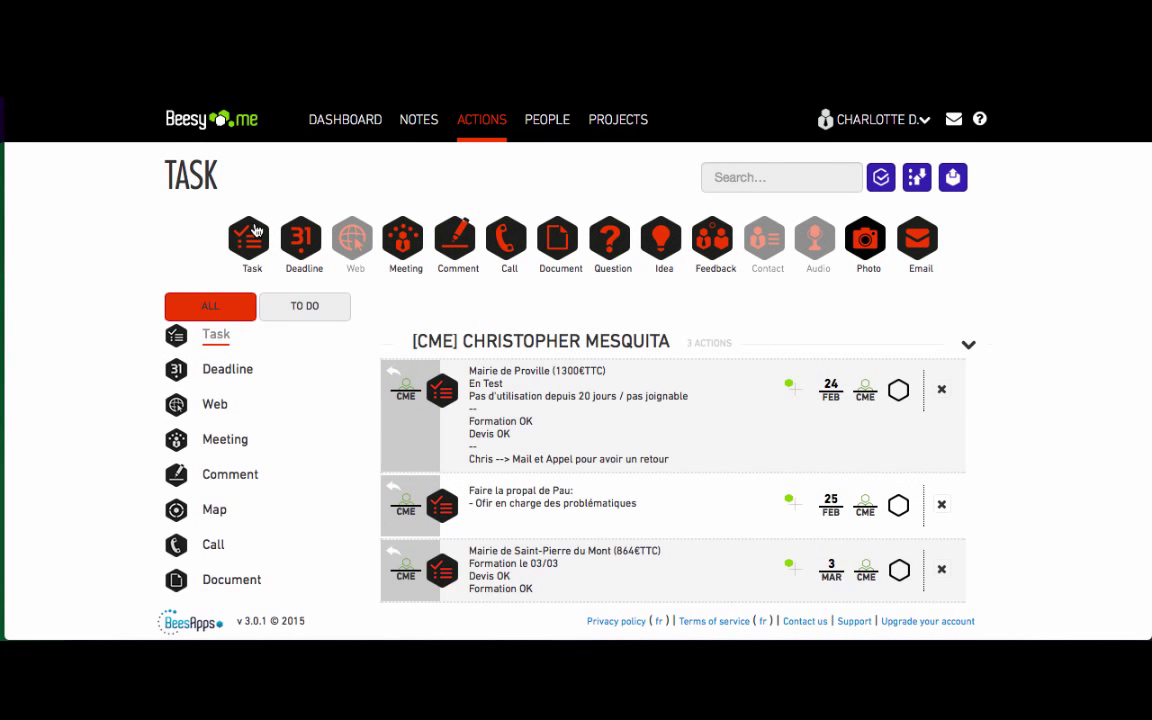
- Add a new task action and replace its placeholder text
left_click(255, 231)
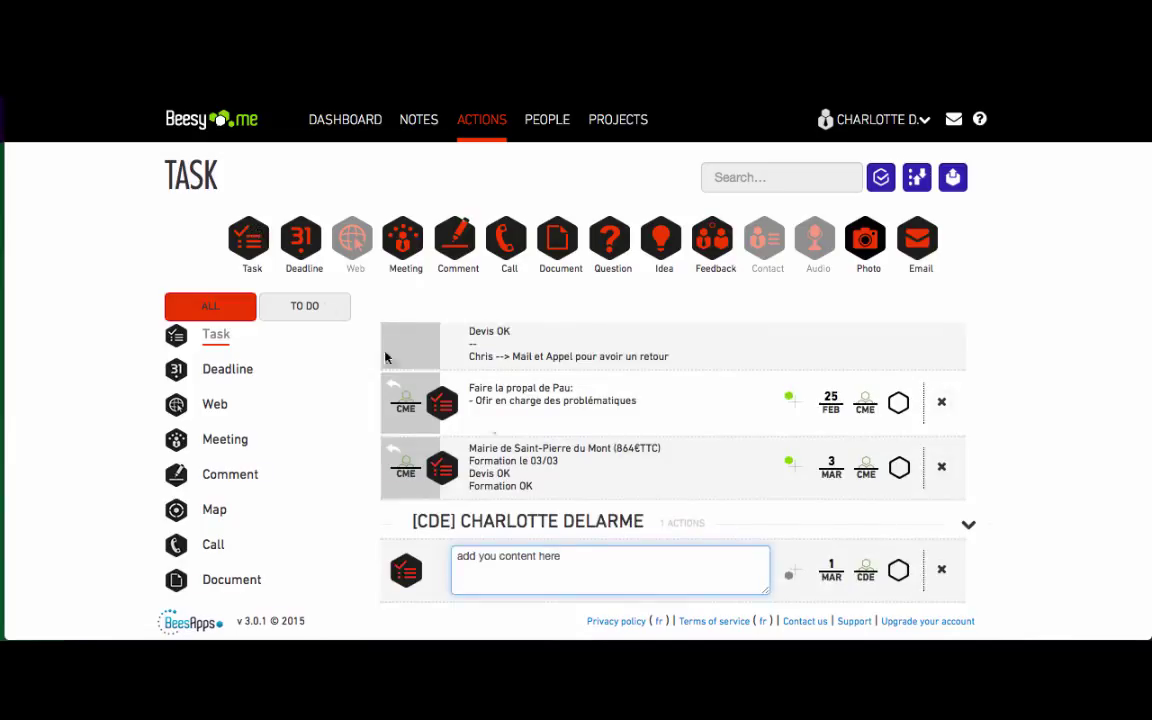
left_click_drag(588, 552, 285, 540)
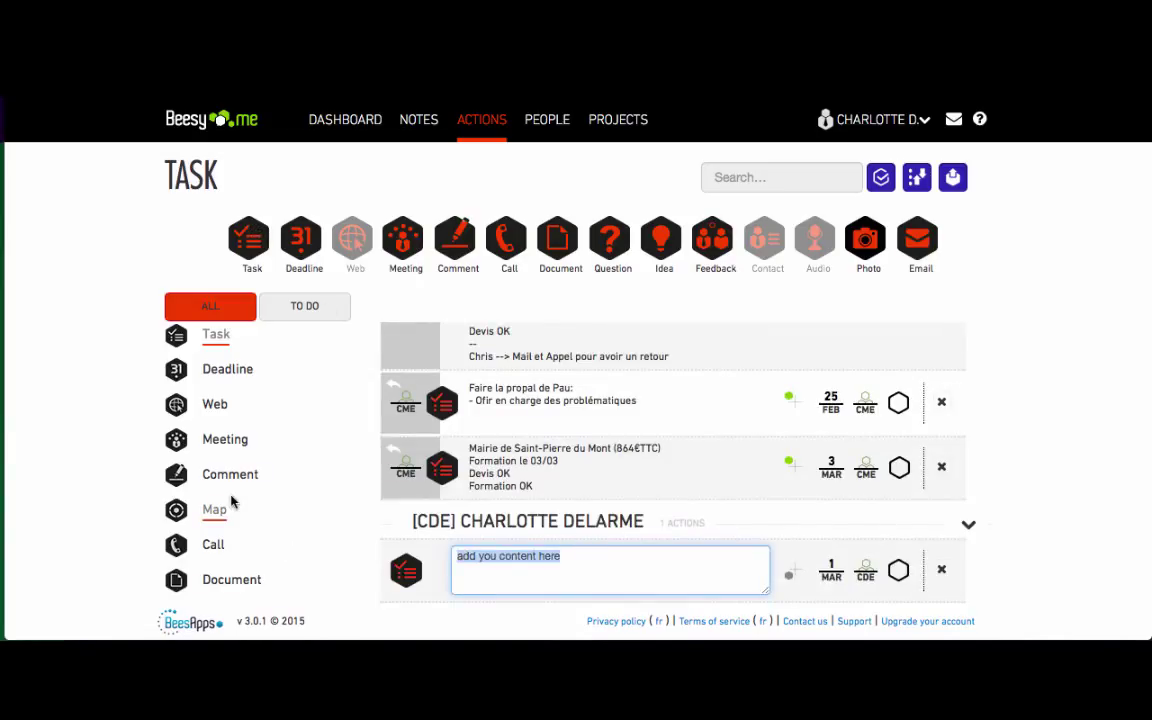
type("write a report")
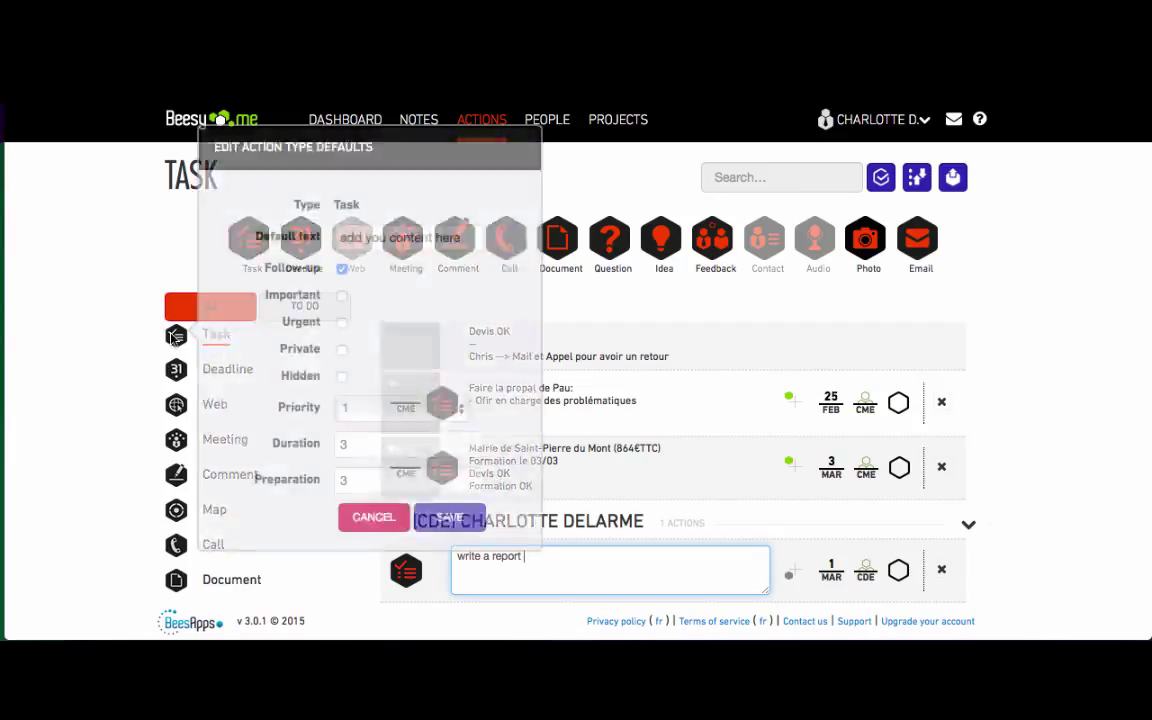
- Set the Task type defaults to text 'report #2' and priority 2, and save
left_click(152, 302)
left_click_drag(455, 236, 262, 220)
type("report #2")
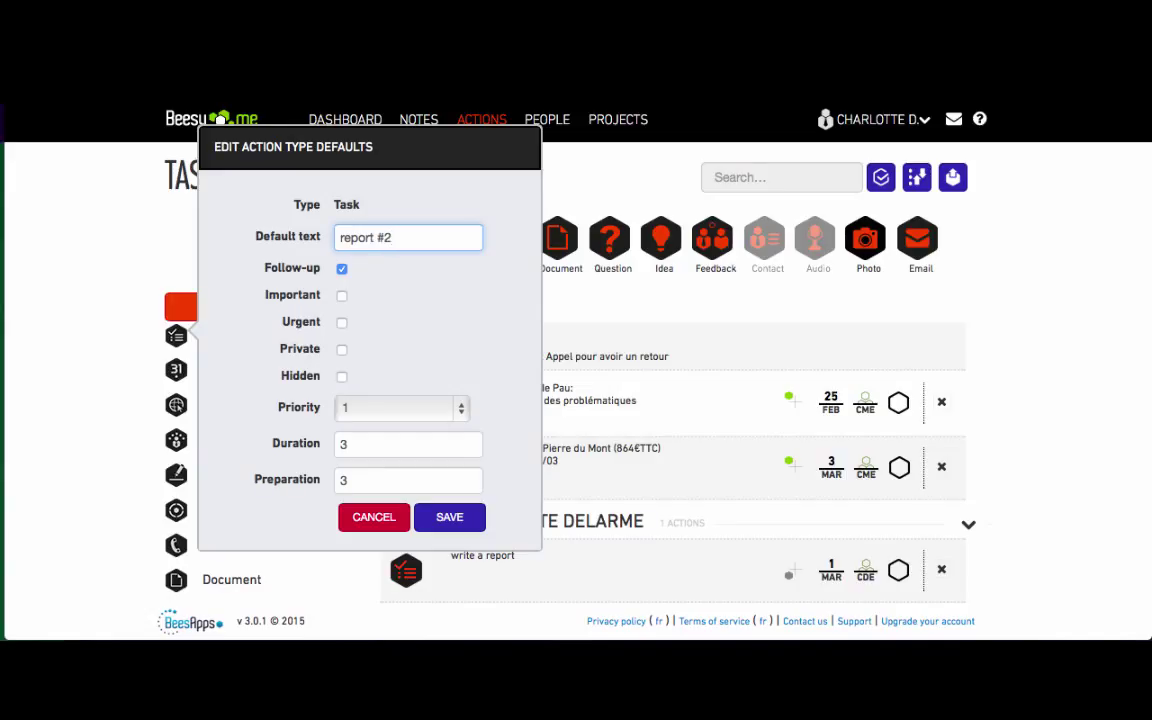
left_click(344, 406)
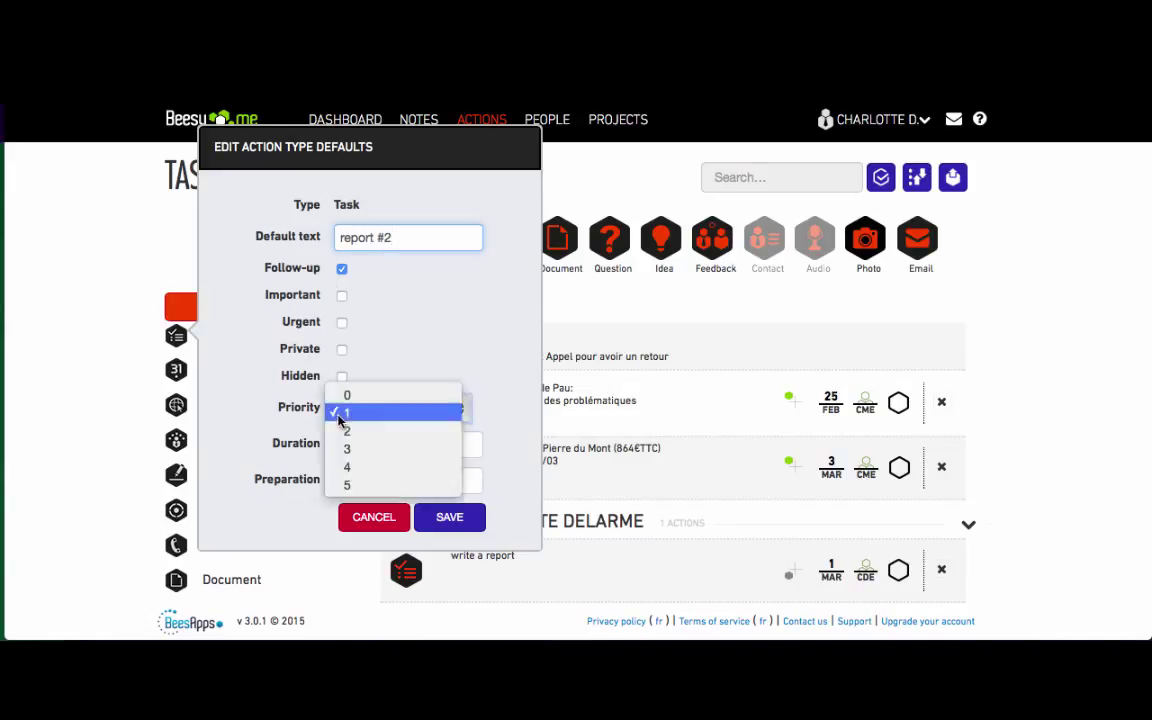
left_click(342, 432)
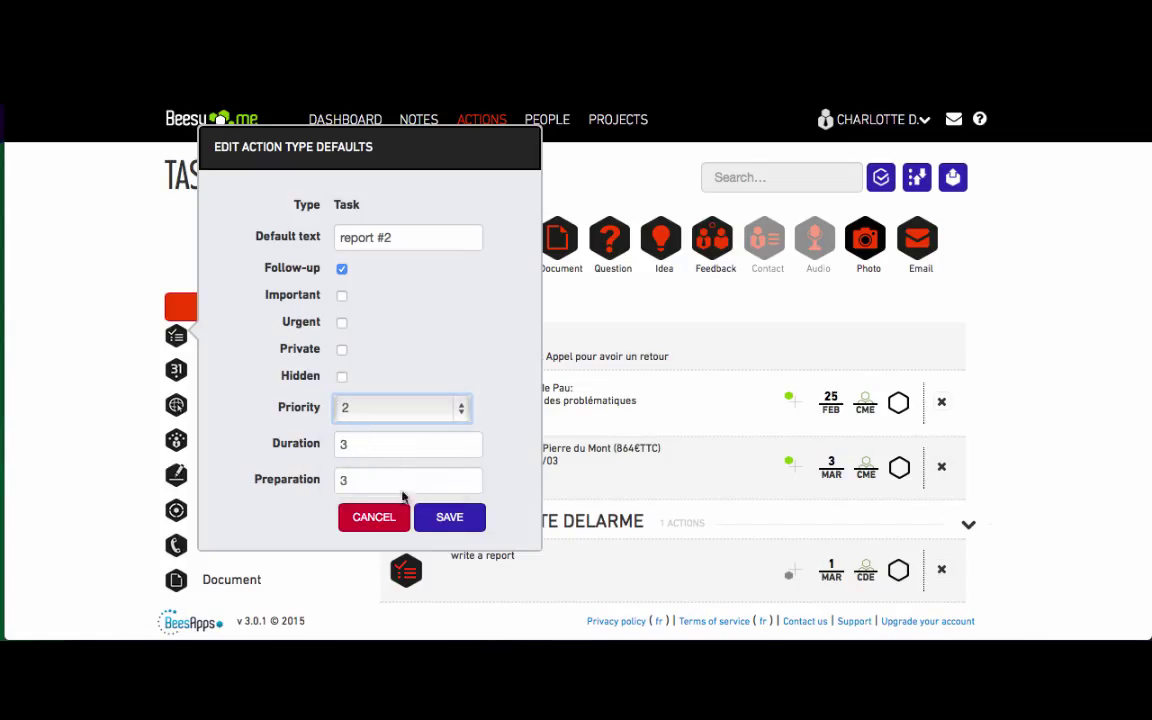
left_click(449, 517)
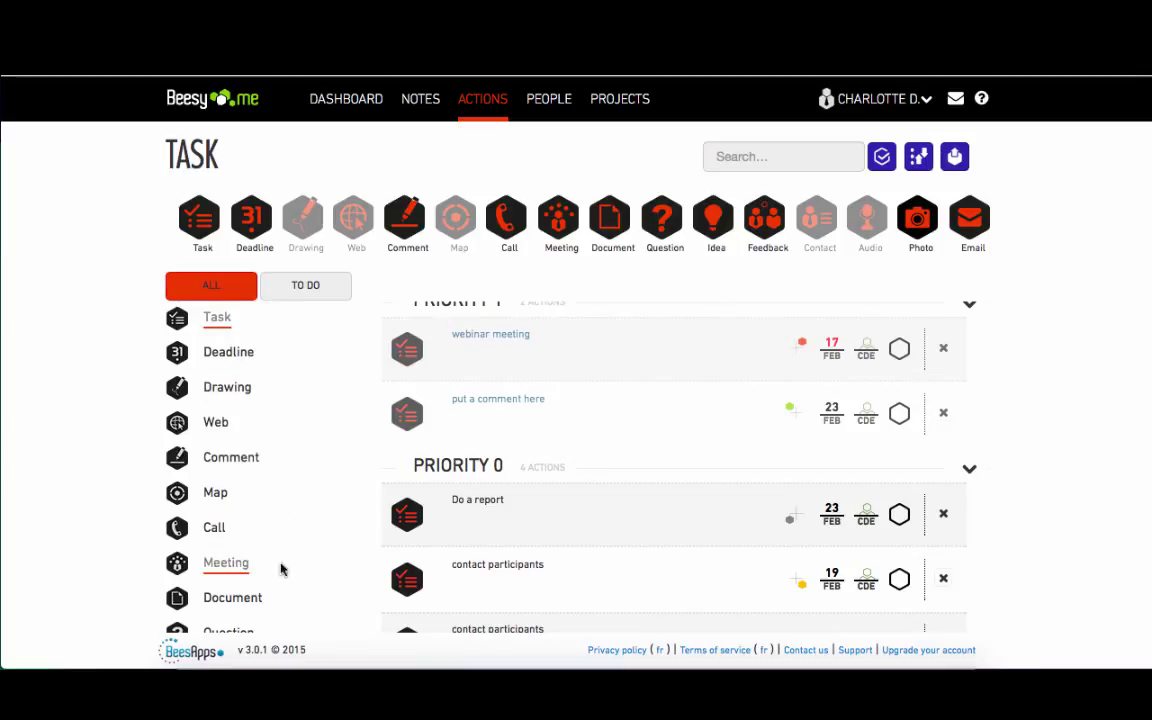
- Move Meeting right after Web and set the Map and Drawing types to Hidden
mouse_move(243, 568)
left_mouse_down()
mouse_move(238, 400)
mouse_move(234, 548)
left_mouse_up()
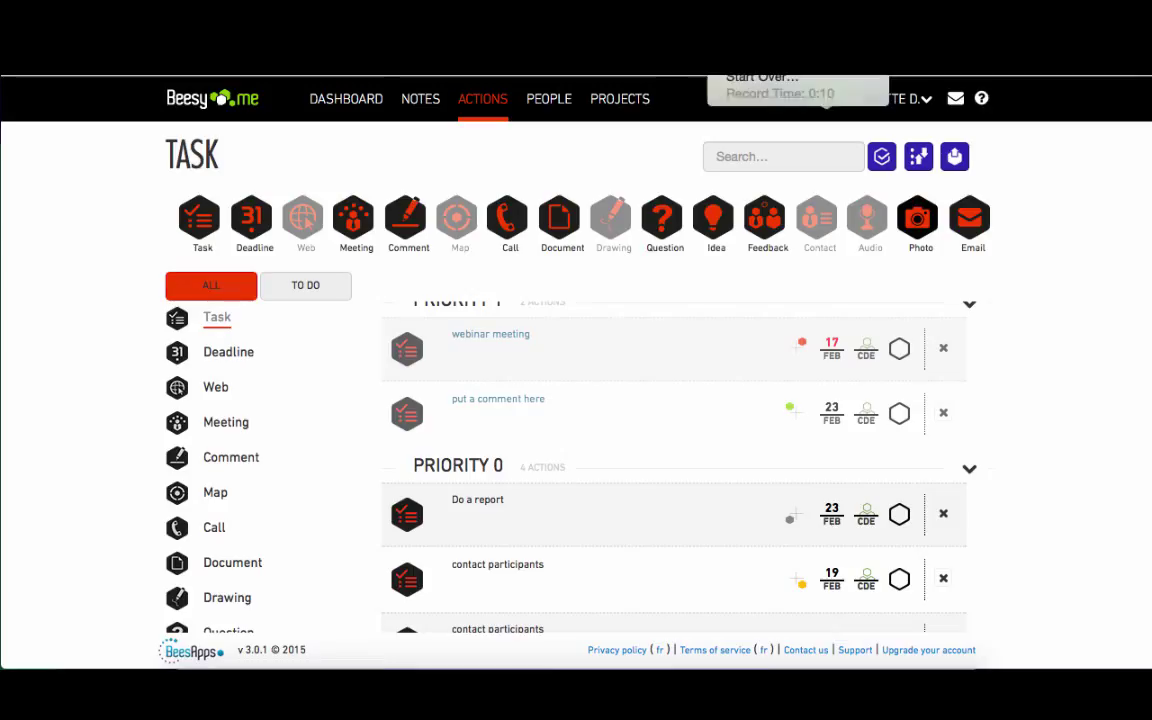
left_click(175, 496)
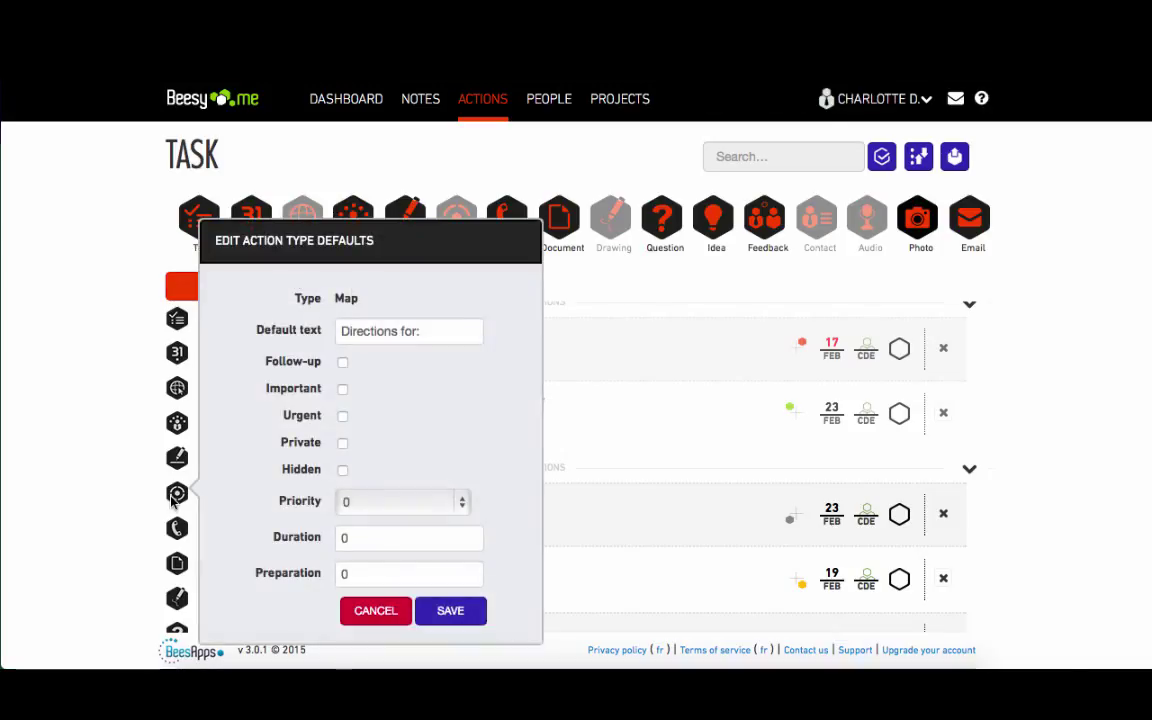
left_click(343, 474)
left_click(447, 611)
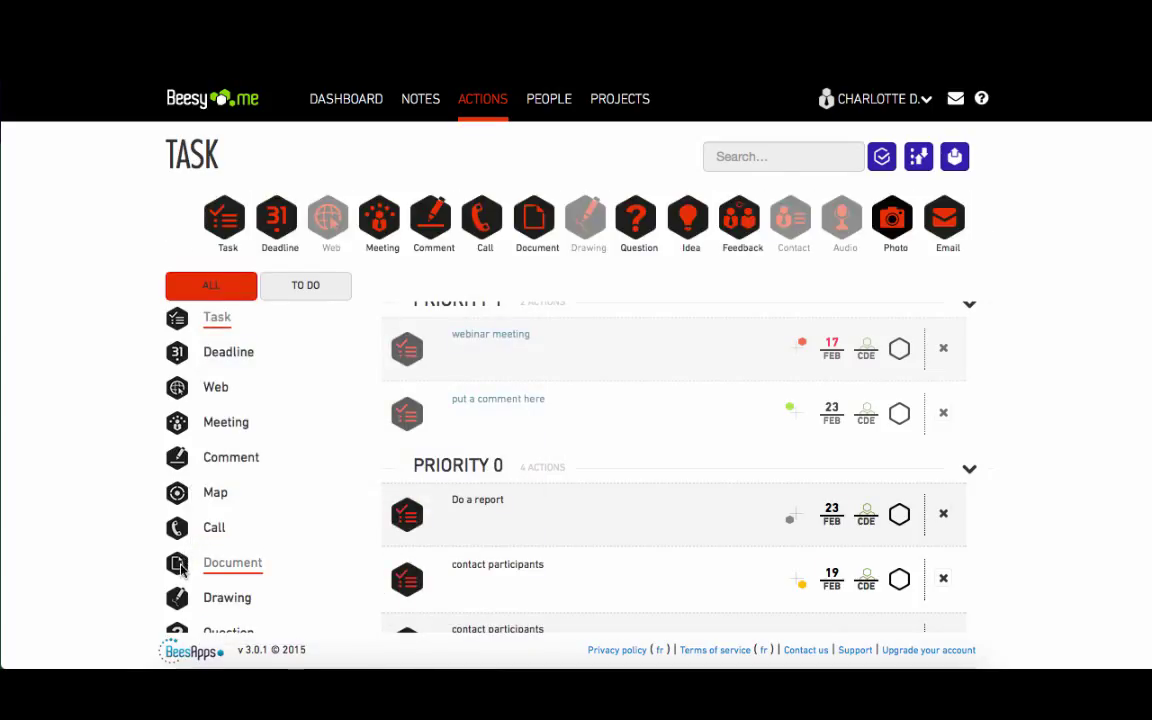
left_click(177, 597)
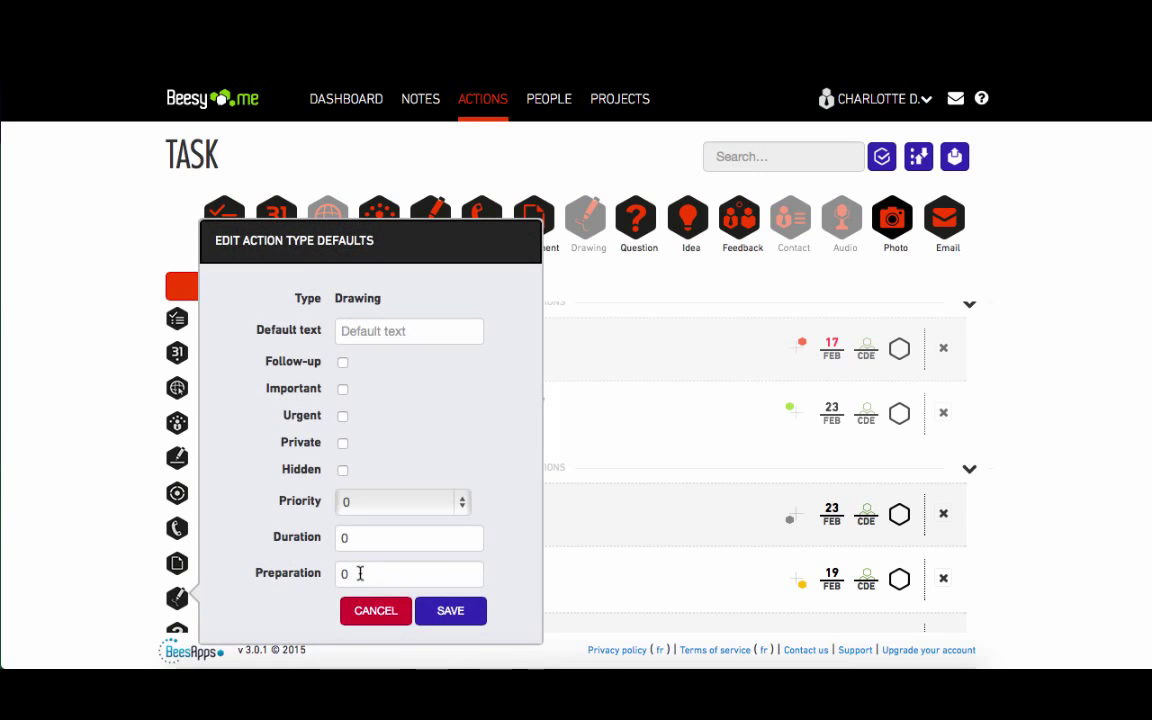
left_click(447, 610)
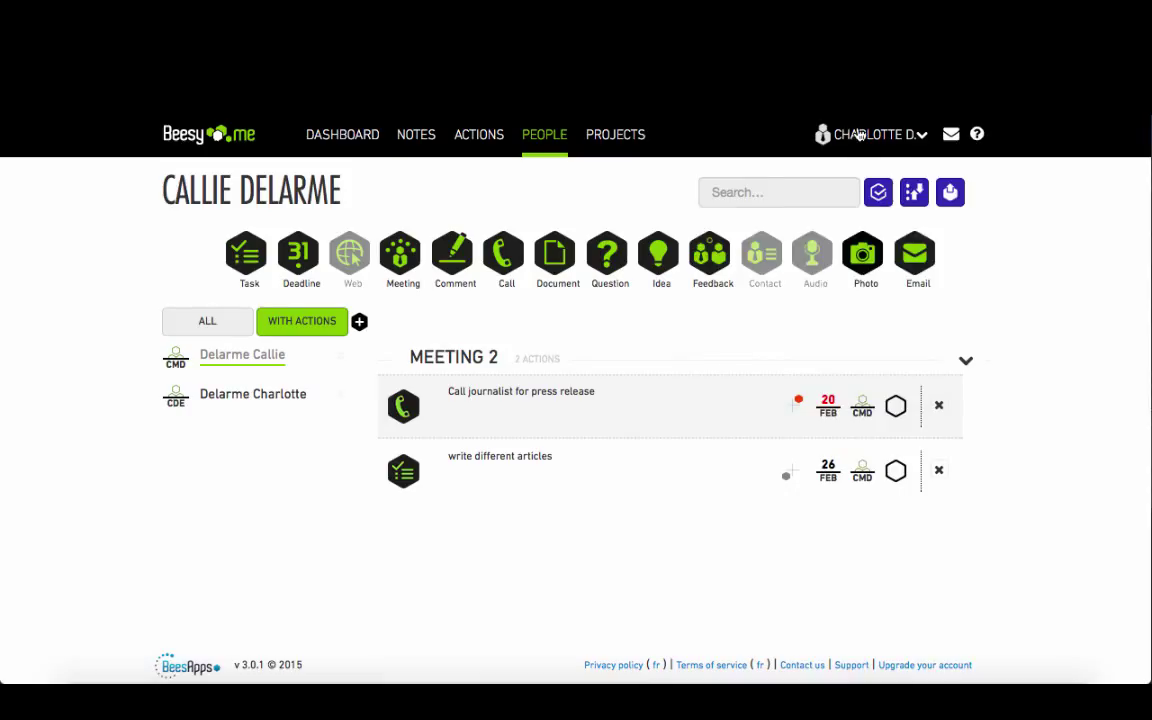
- Open My settings from the account menu
left_click(859, 135)
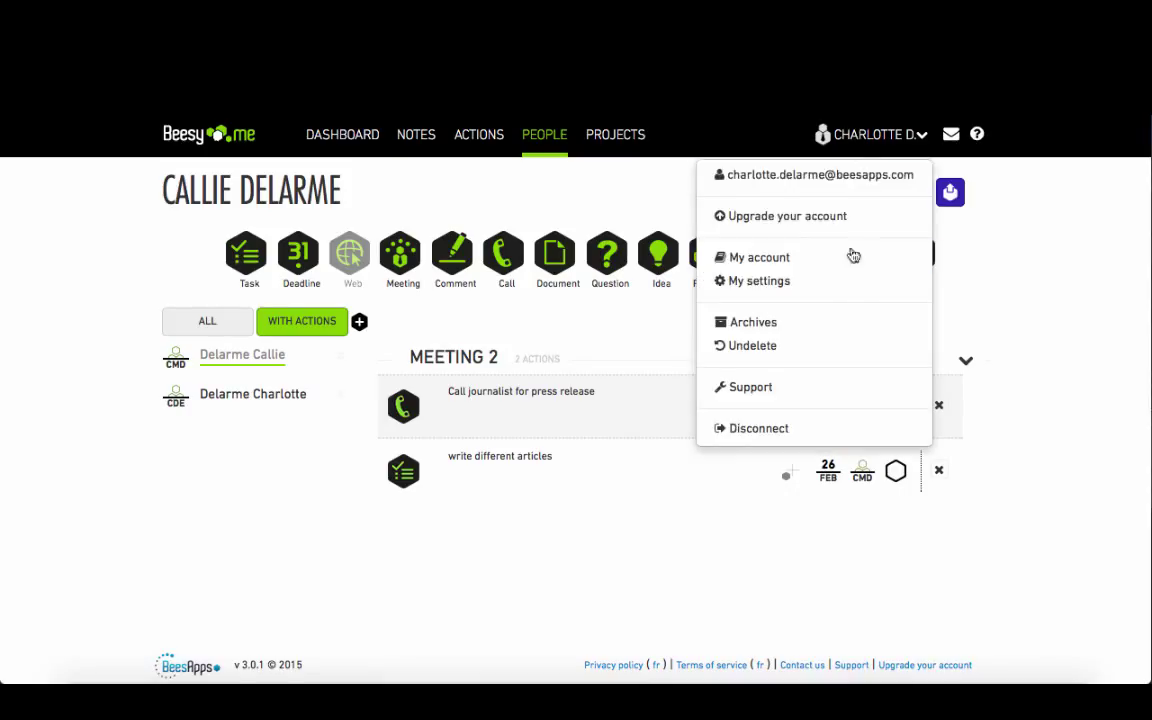
left_click(851, 288)
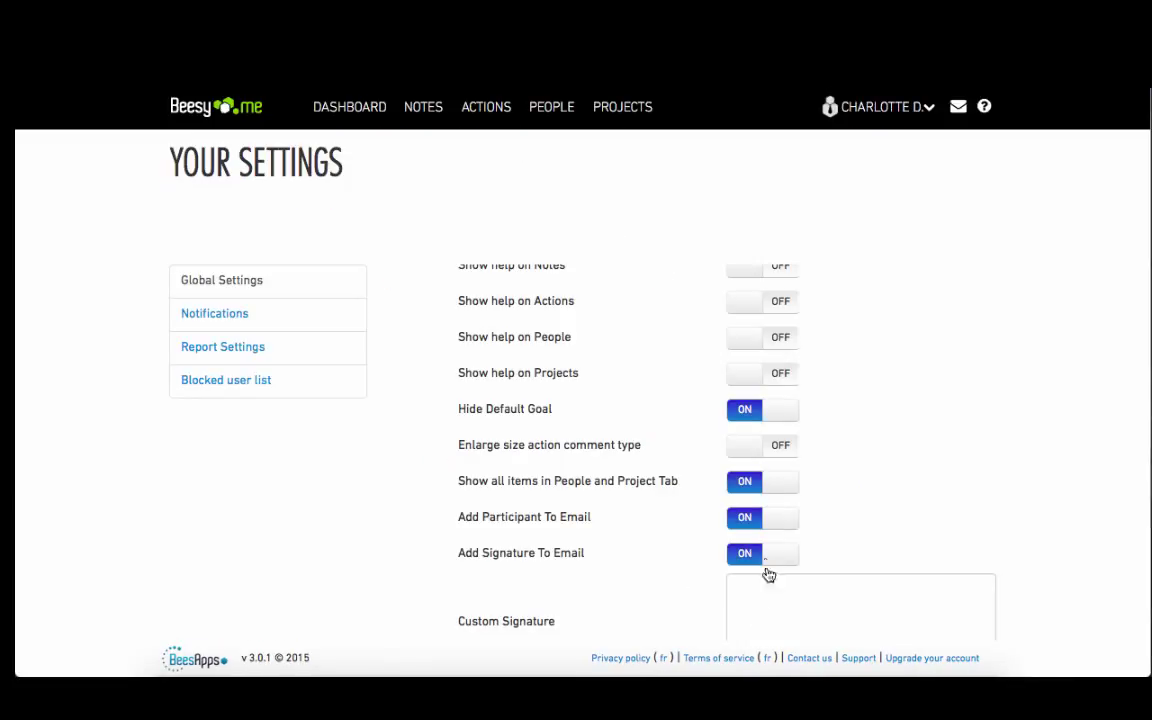
left_click(750, 485)
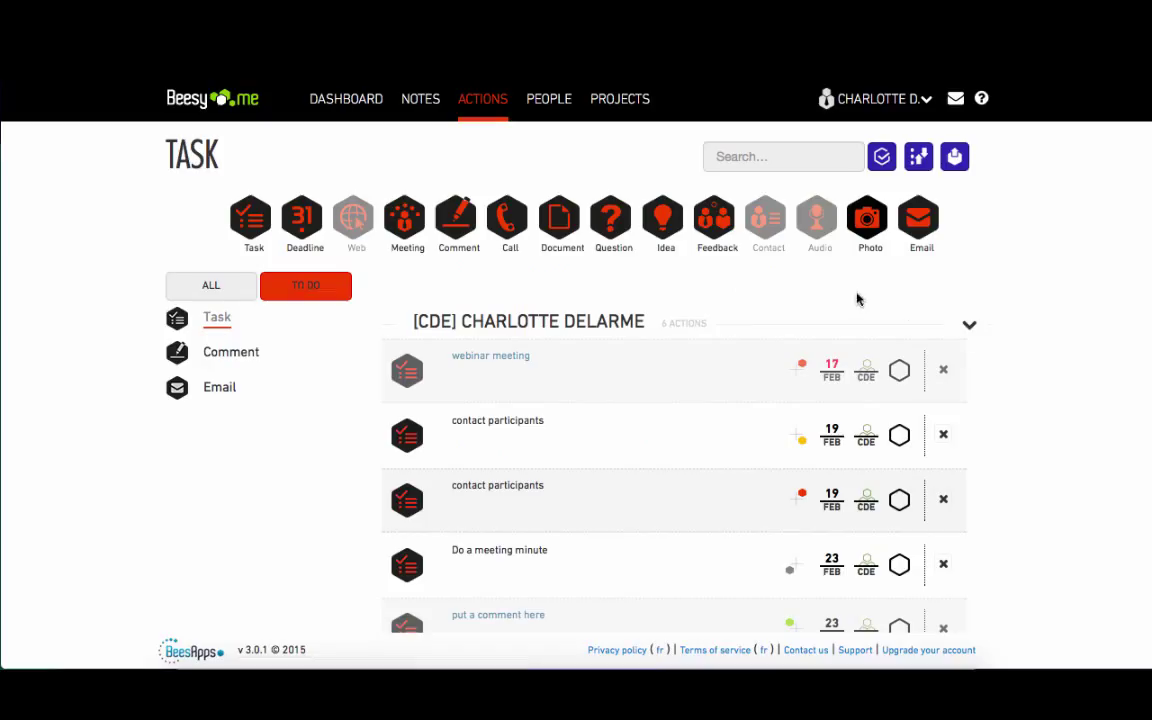
left_click(893, 107)
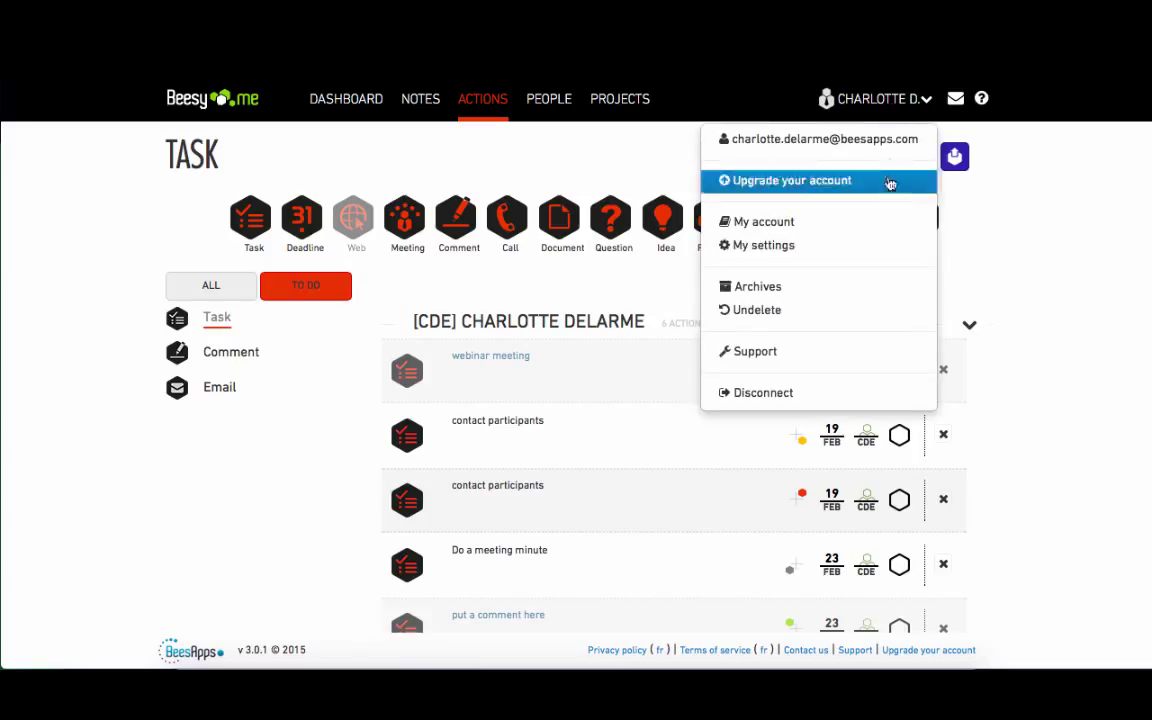
left_click(886, 248)
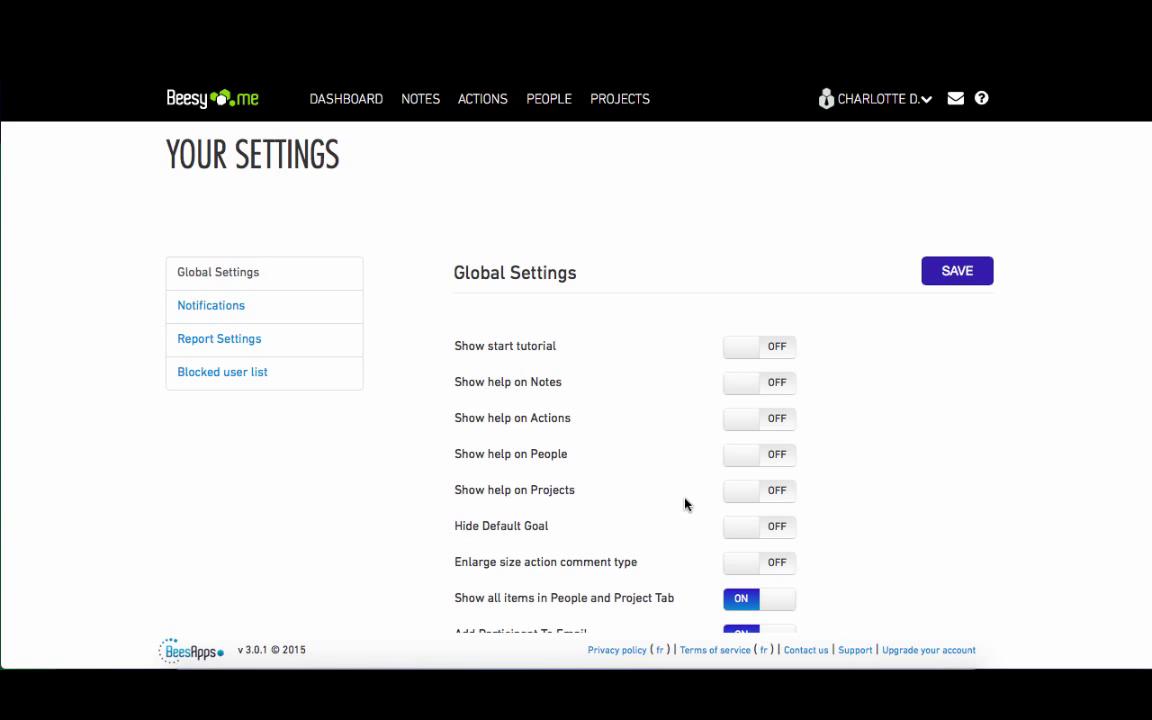
- Turn on Add Signature To Email with 'custom signature', save, and return to People
scroll(684, 504, "down", 5)
scroll(684, 504, "down", 1)
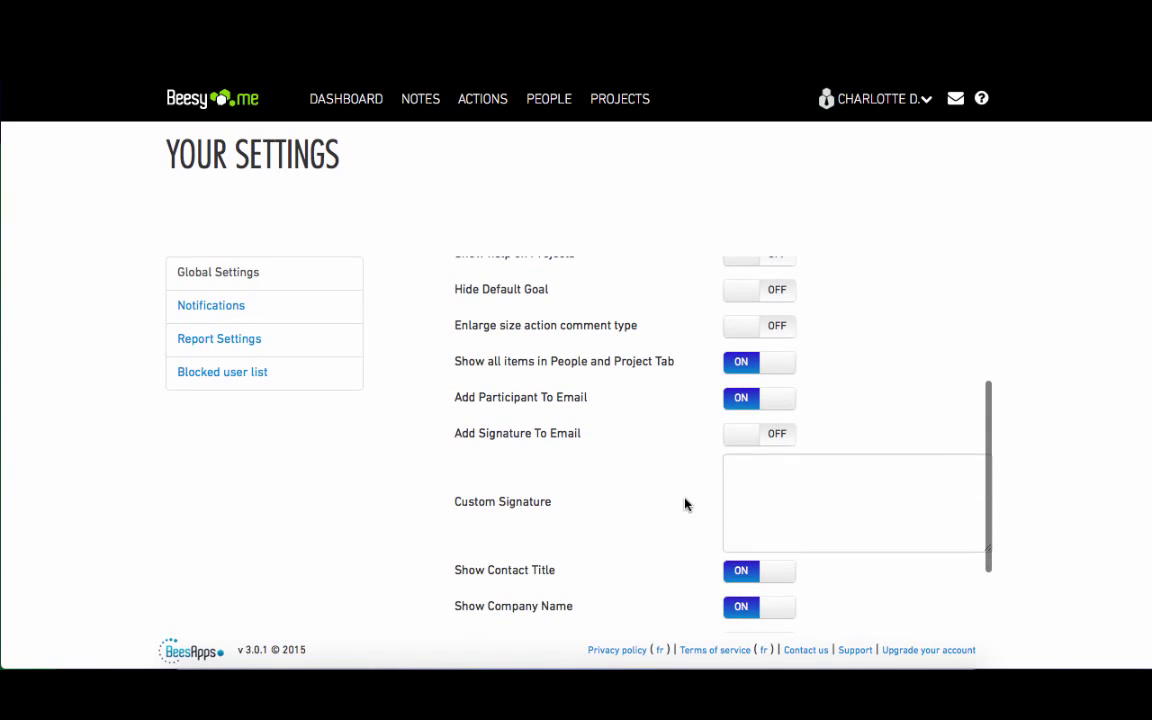
left_click(781, 436)
left_click(770, 487)
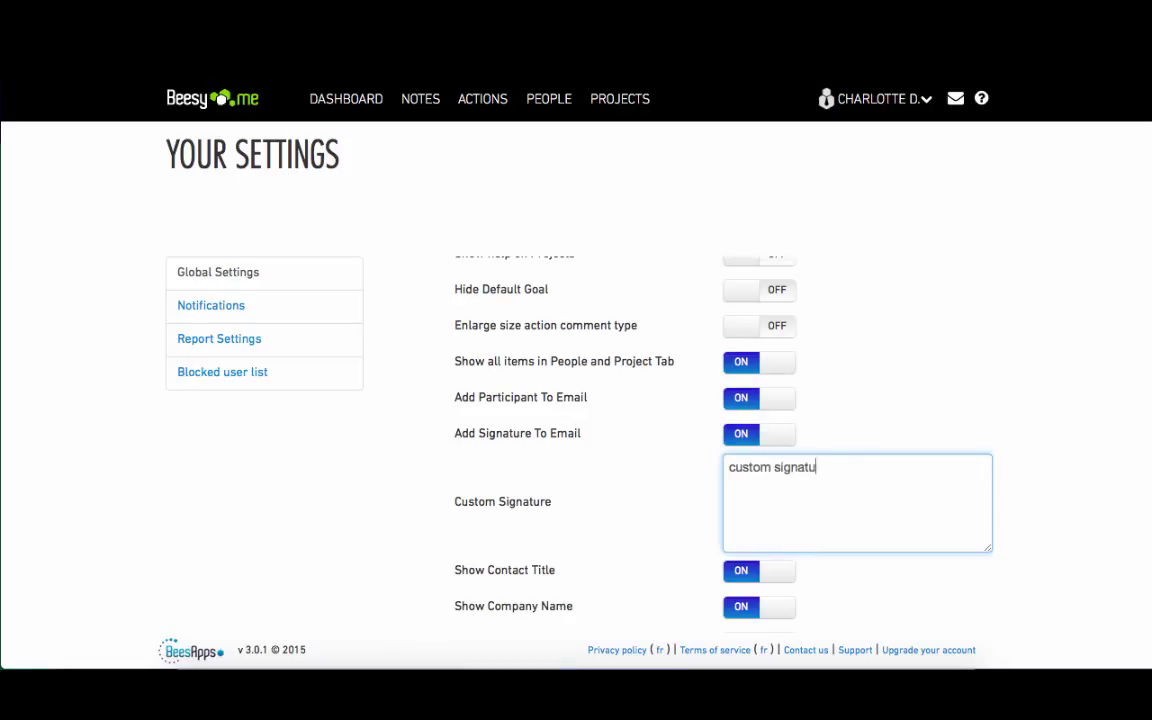
scroll(978, 406, "down", 3)
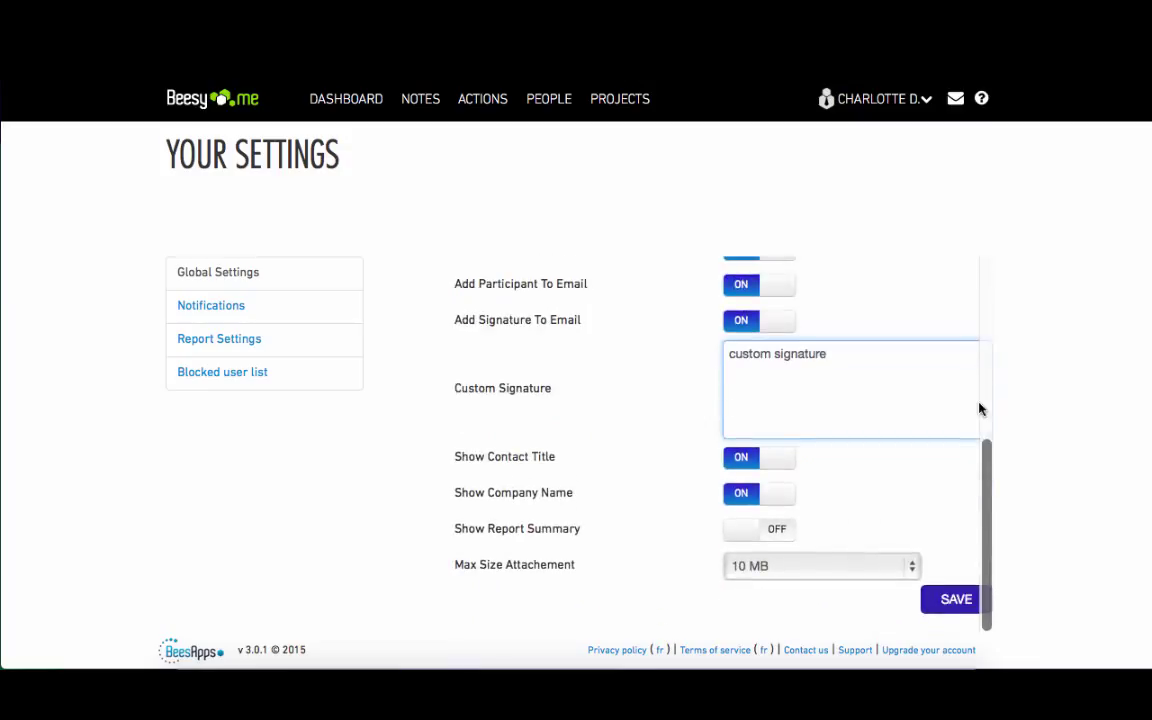
left_click(958, 600)
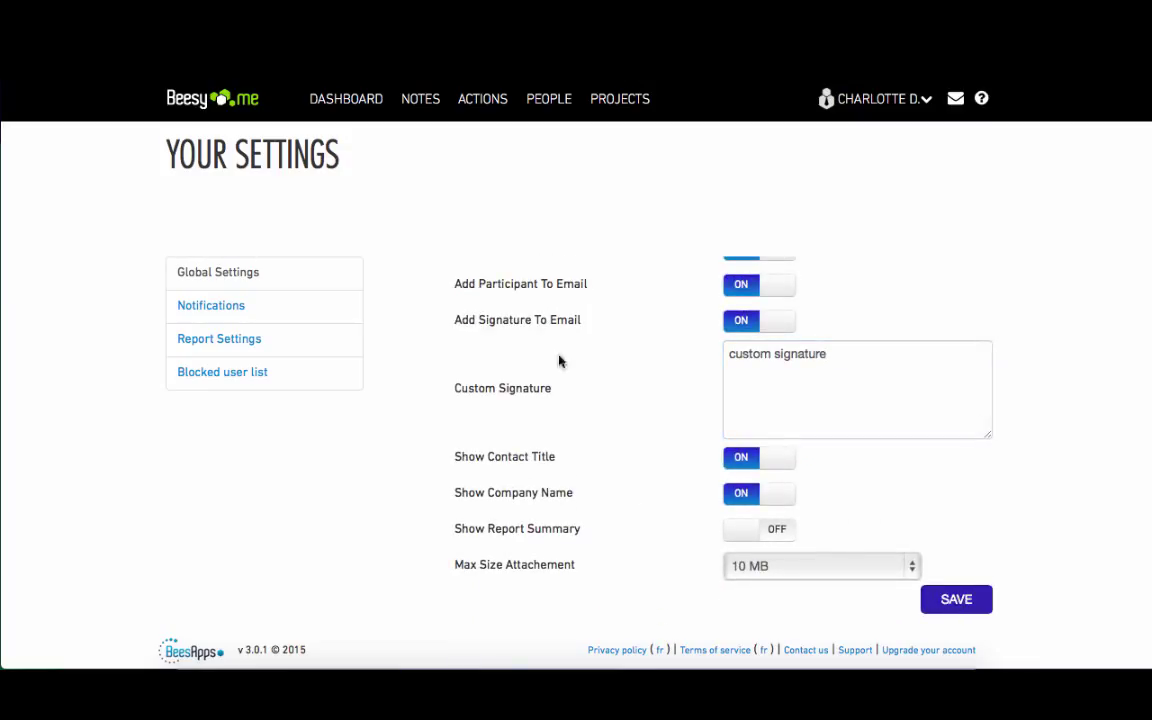
left_click(546, 102)
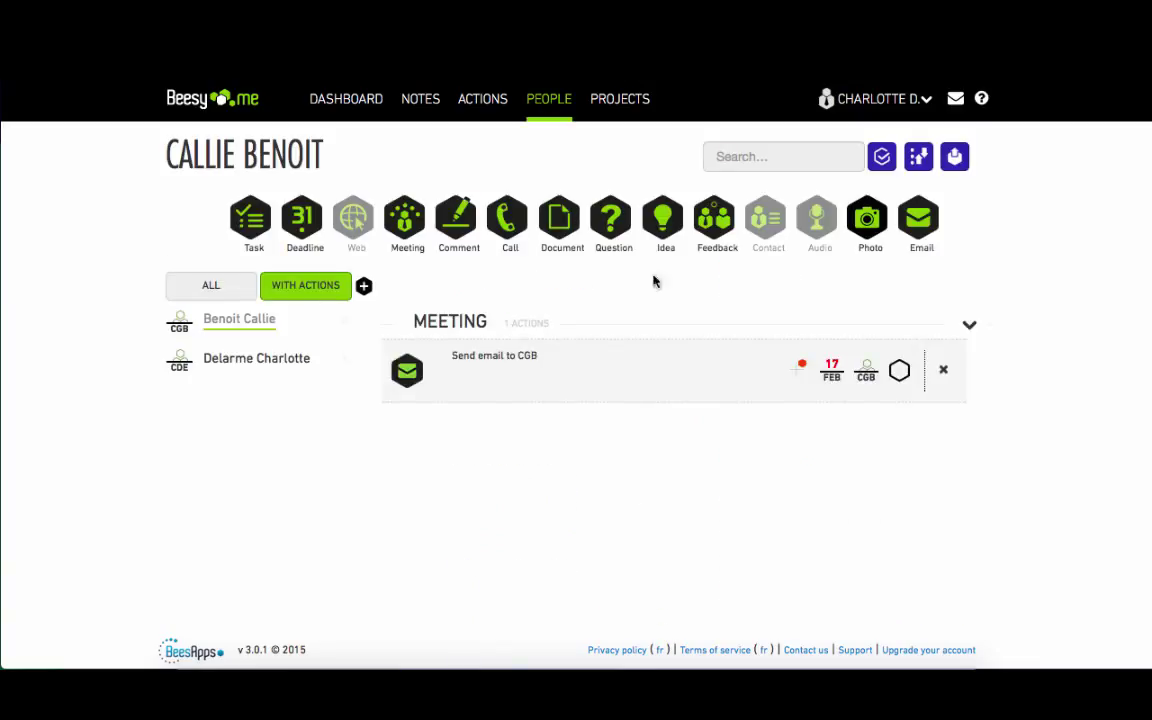
- Export the contact's meeting action to mail and send it with the custom signature
left_click(955, 158)
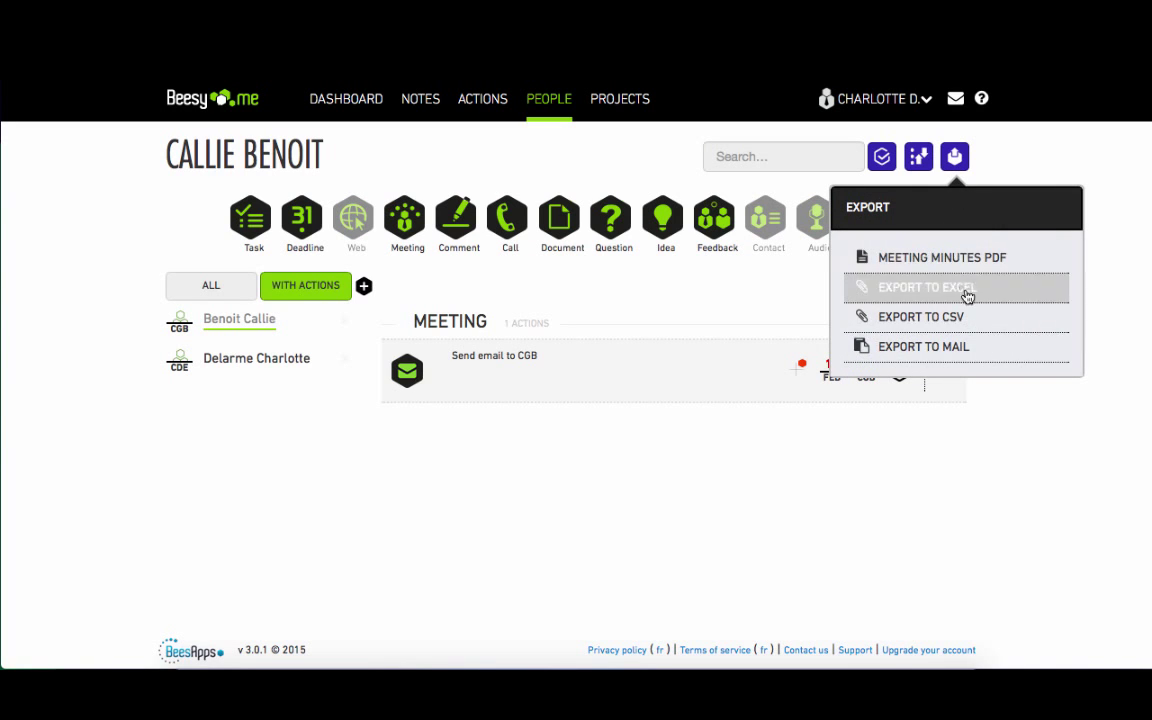
left_click(970, 350)
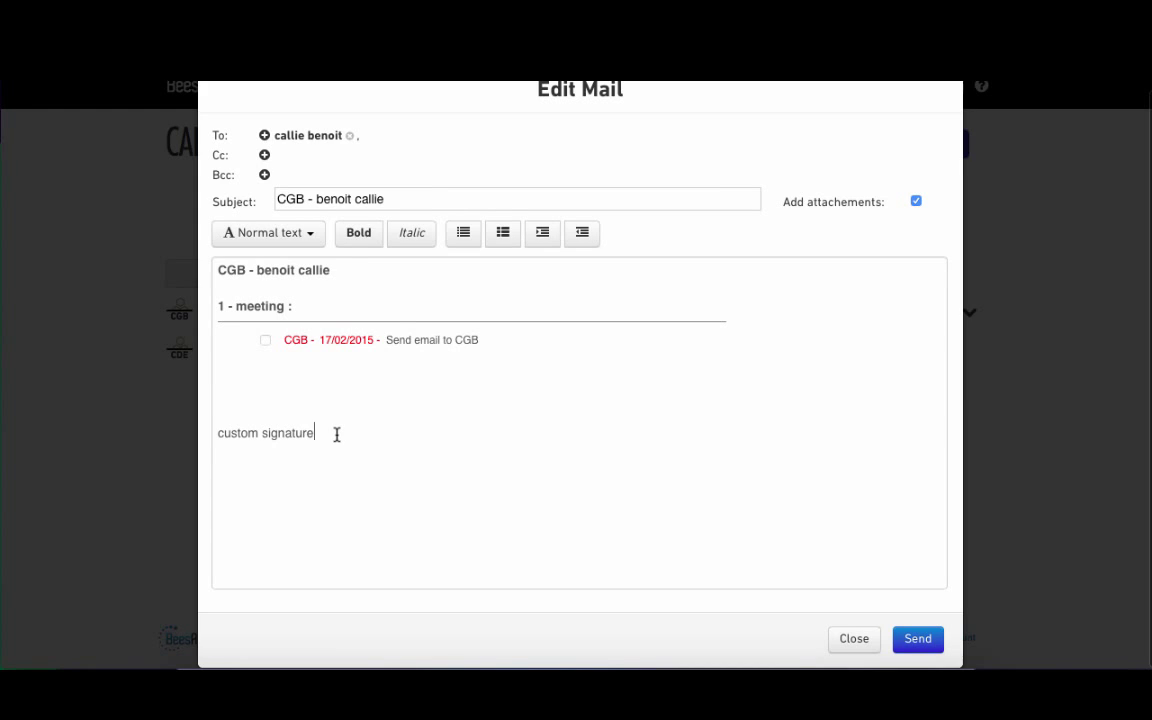
left_click(930, 646)
- Switch Show Report Summary on, then reopen the contact's export options on People
left_click(884, 100)
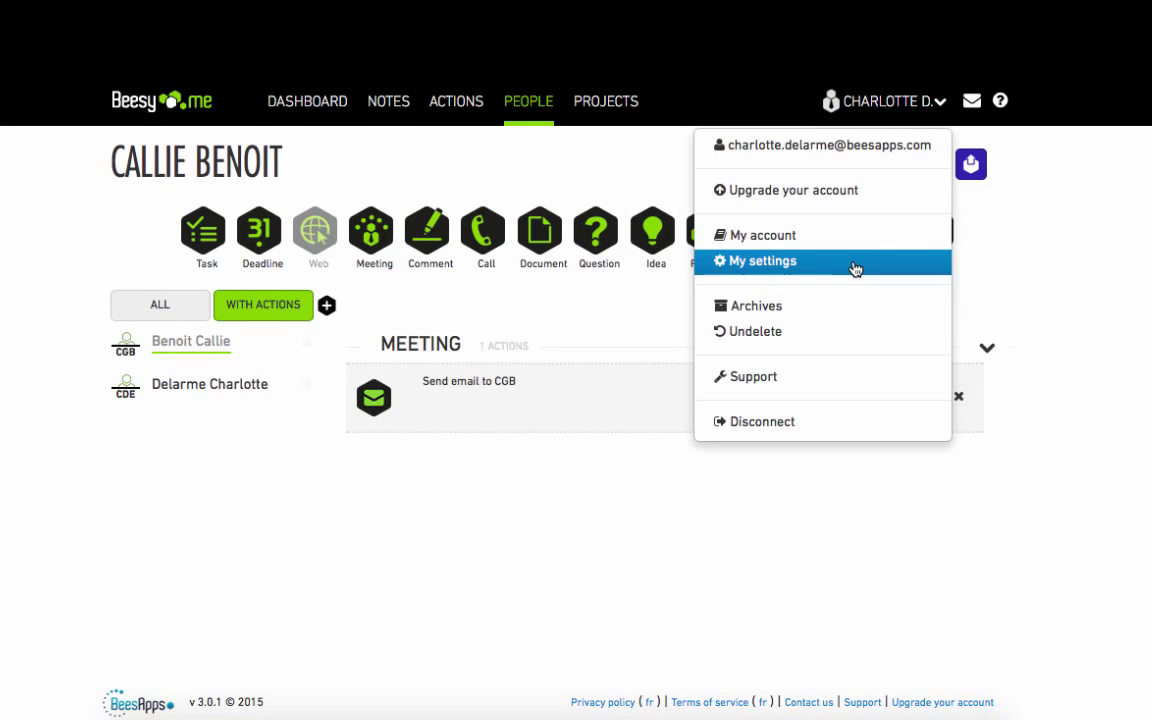
left_click(851, 262)
scroll(643, 558, "down", 5)
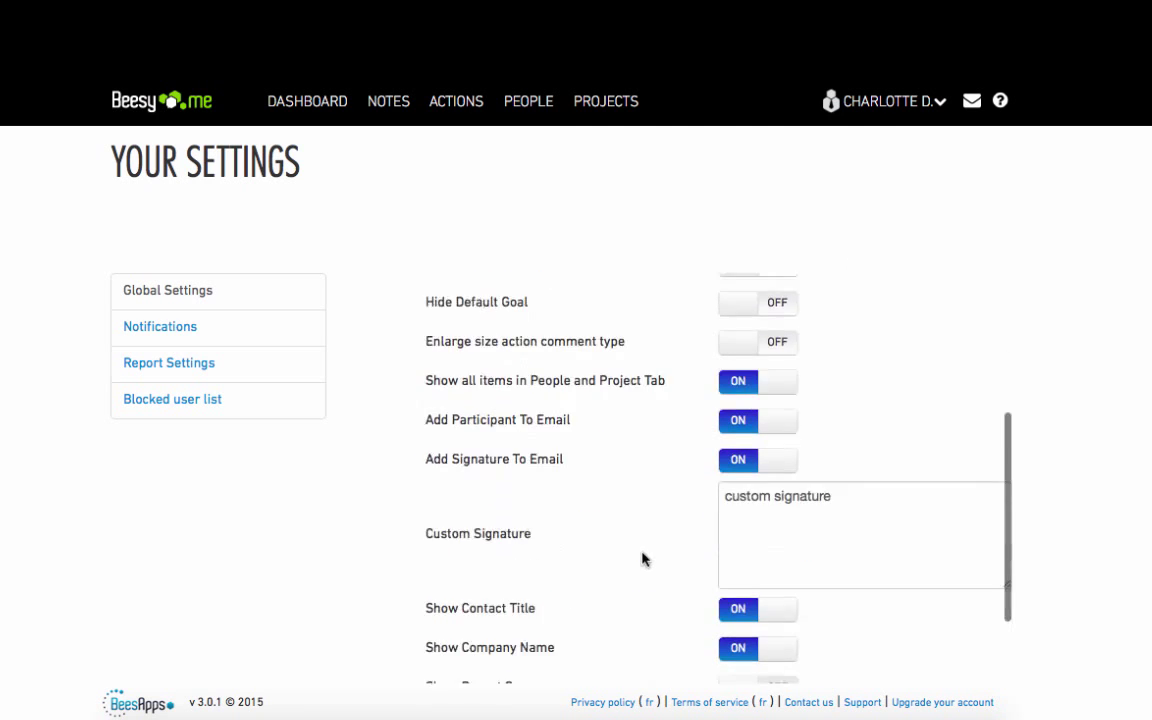
left_click(781, 619)
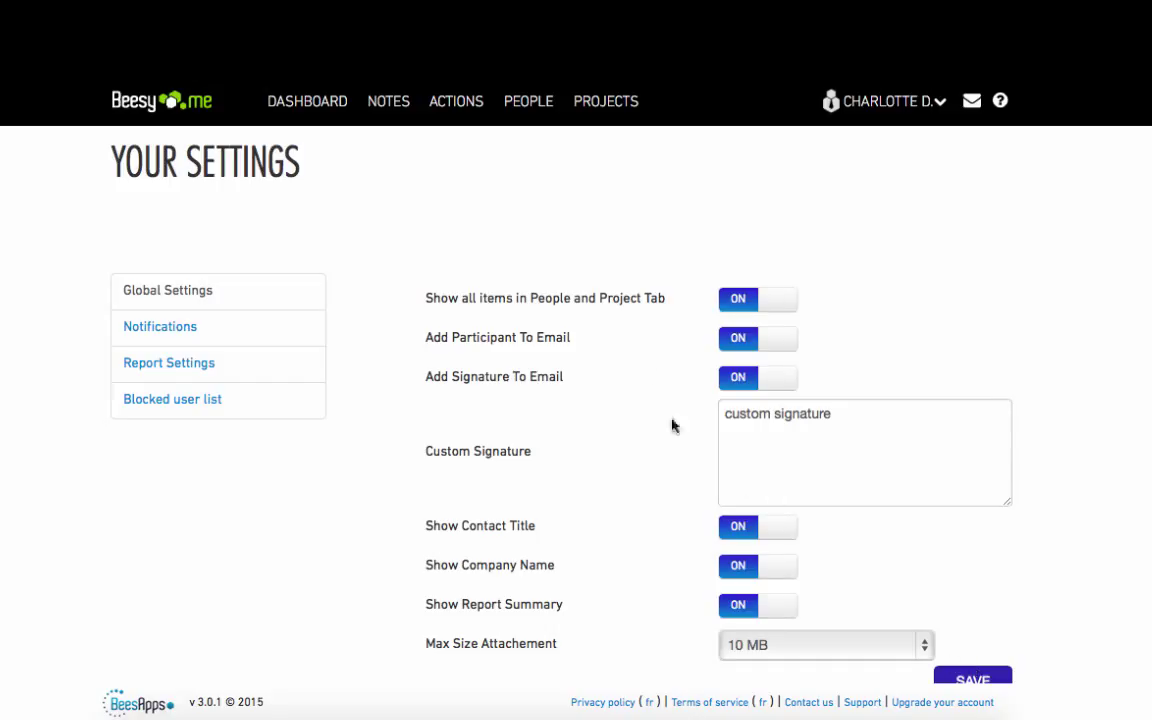
left_click(544, 104)
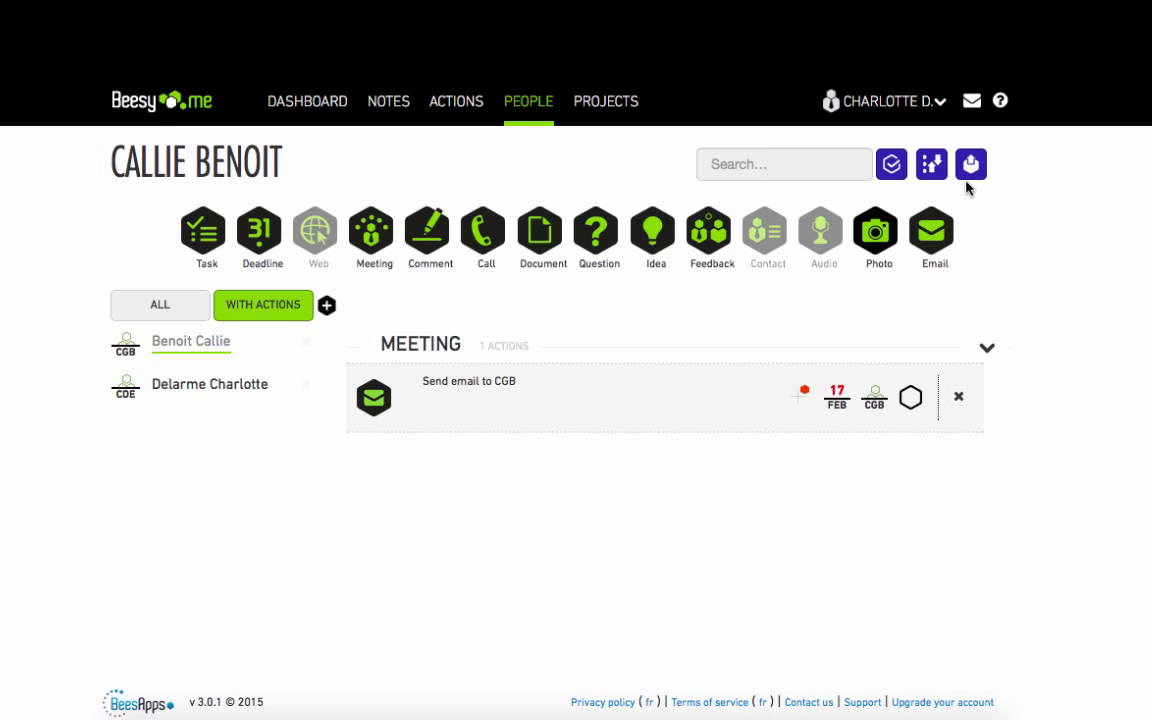
left_click(966, 171)
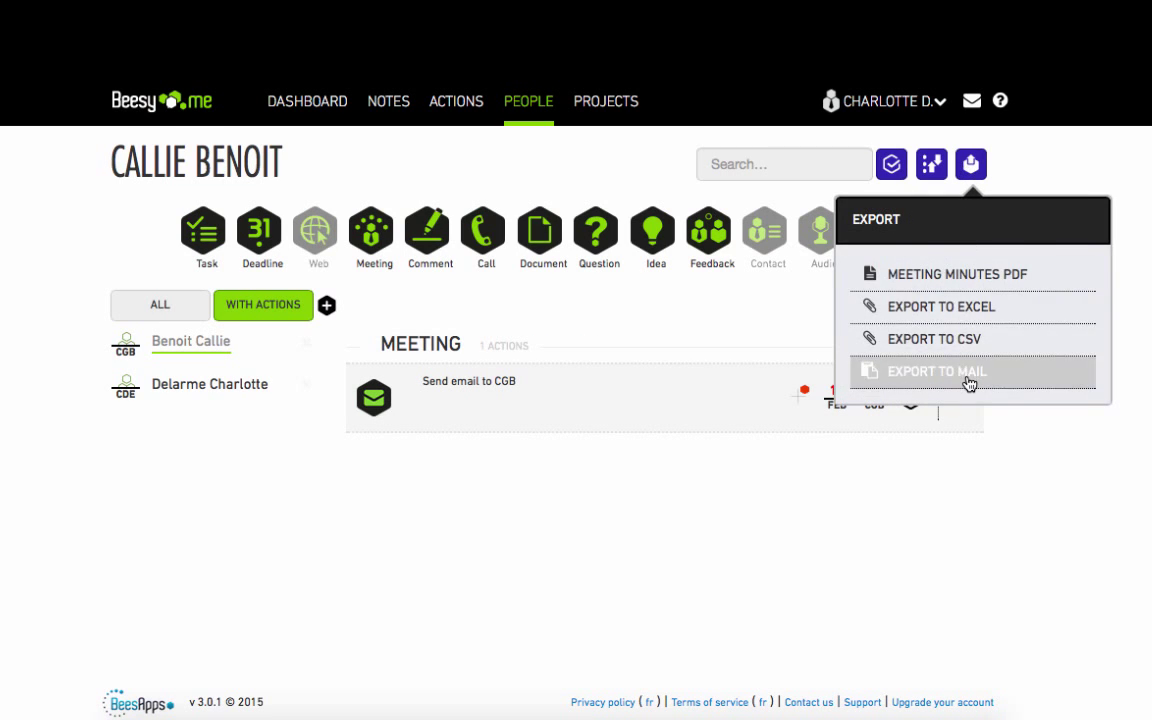